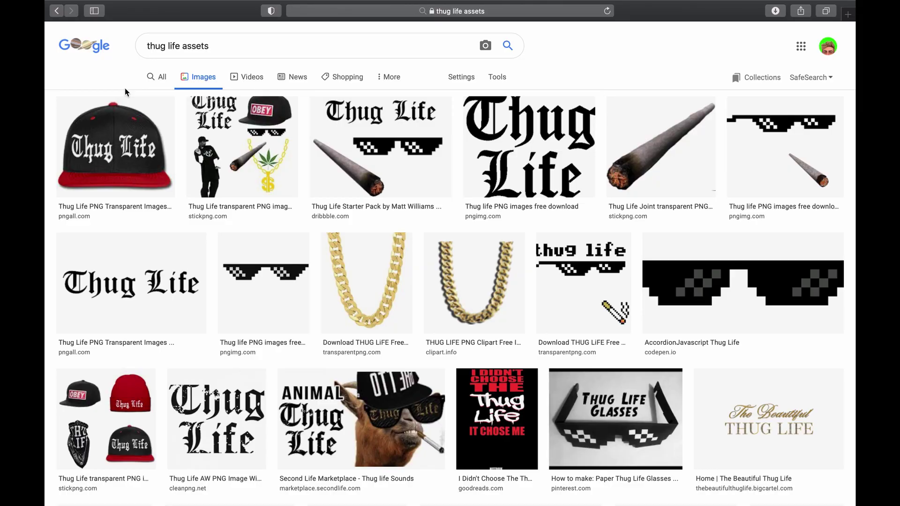
Open the Dribbble Thug Life picture with lettering, joint and glasses in its own tab and save it to the desktop.
{"action": "left_click", "coordinate": [349, 132]}
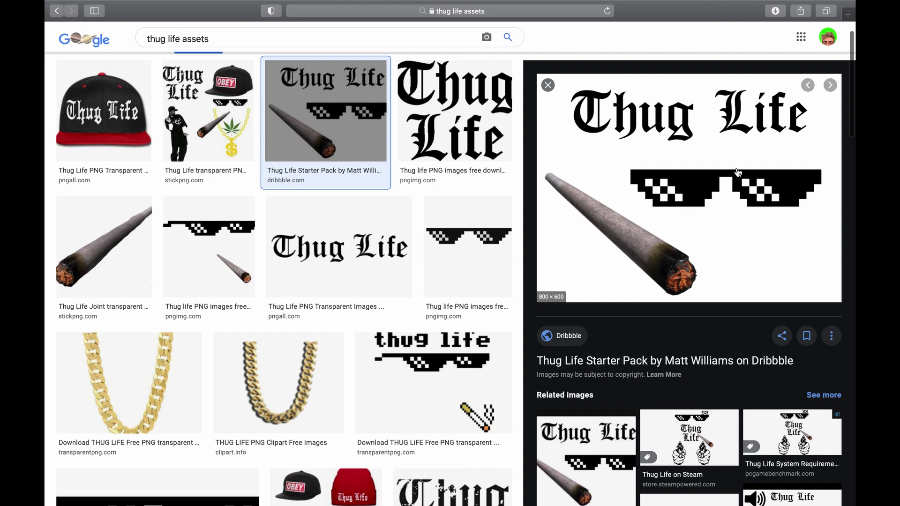
{"action": "right_click", "coordinate": [659, 164]}
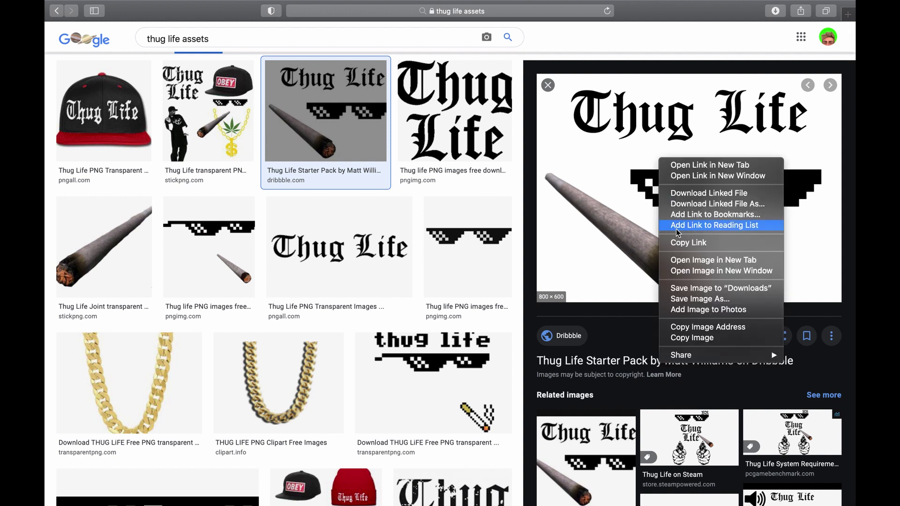
{"action": "left_click", "coordinate": [680, 259]}
{"action": "left_click", "coordinate": [667, 30]}
{"action": "left_click_drag", "start_coordinate": [421, 160], "coordinate": [825, 286]}
Switch to GIMP, create a new 1080 × 1080 px image and place thuglife.jpg on it as a layer.
{"action": "key", "text": "ctrl+Right"}
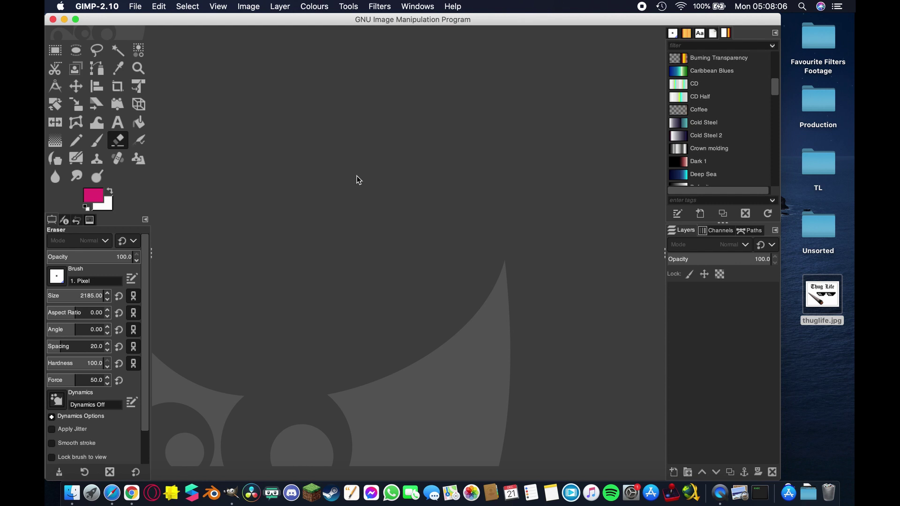
{"action": "key", "text": "super+n"}
{"action": "left_click_drag", "start_coordinate": [375, 67], "coordinate": [319, 66]}
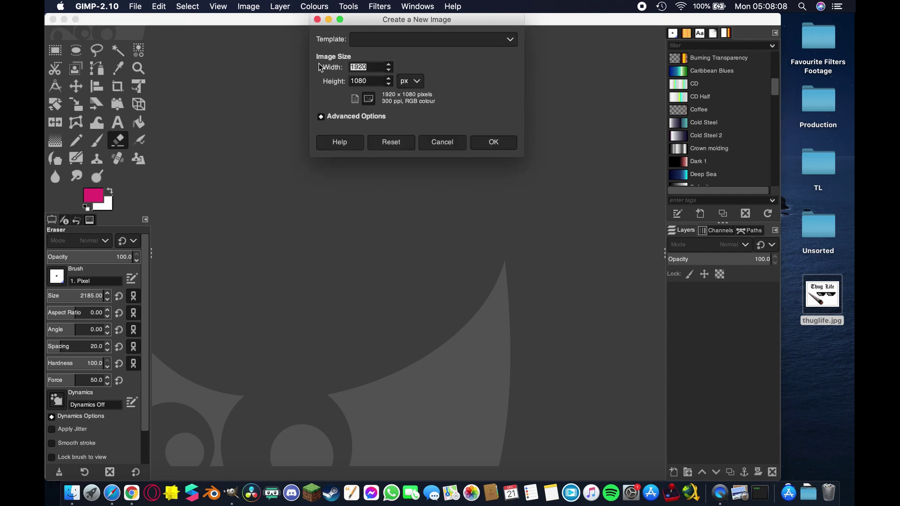
{"action": "left_click", "coordinate": [492, 143]}
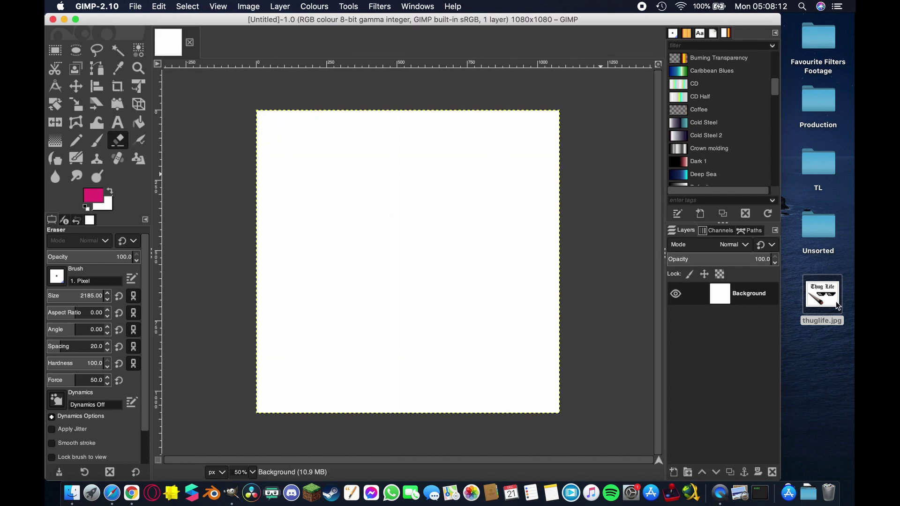
{"action": "key", "text": "m"}
{"action": "left_click_drag", "start_coordinate": [822, 296], "coordinate": [428, 250]}
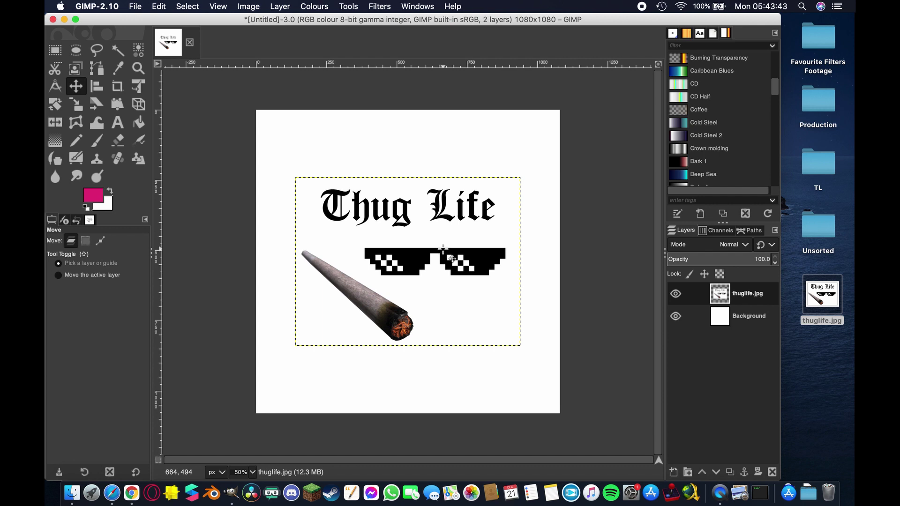
Scale the thuglife.jpg layer to 1080 × 1080 px with width and height unlinked.
{"action": "key", "text": "shift+s"}
{"action": "left_click", "coordinate": [452, 258]}
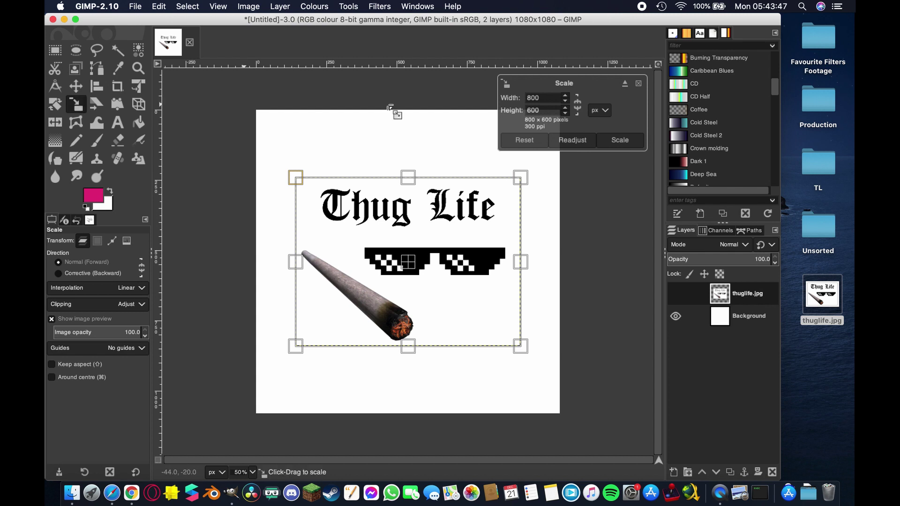
{"action": "left_click", "coordinate": [577, 104]}
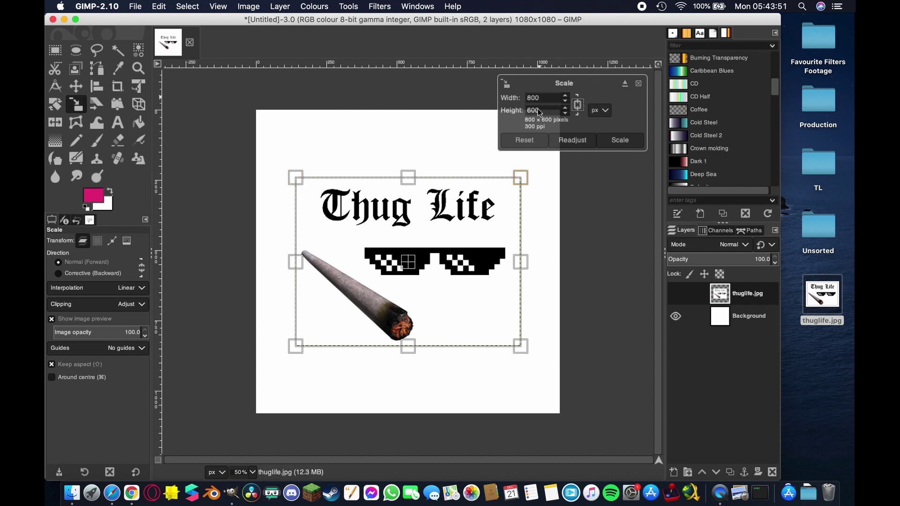
{"action": "left_click", "coordinate": [578, 104]}
{"action": "left_click_drag", "start_coordinate": [543, 98], "coordinate": [501, 100]}
{"action": "type", "text": "1080"}
{"action": "key", "text": "Tab"}
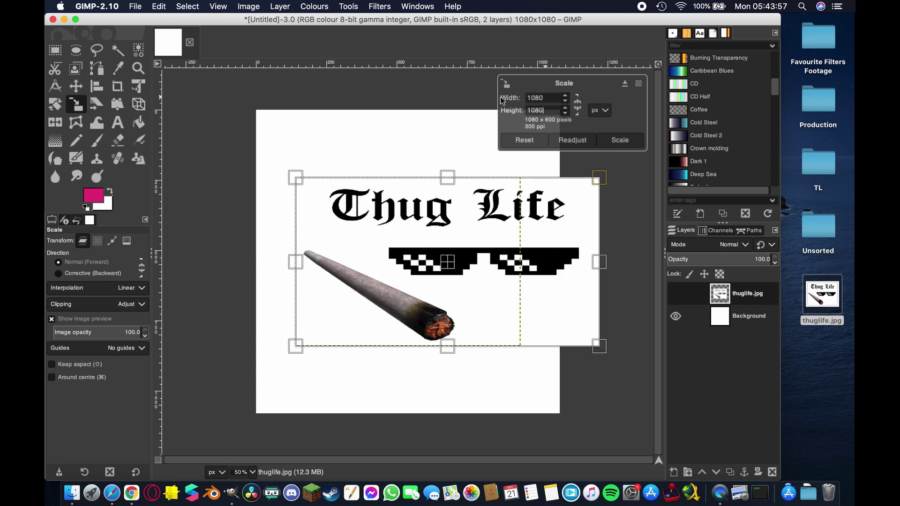
{"action": "type", "text": "1080"}
{"action": "left_click", "coordinate": [640, 144]}
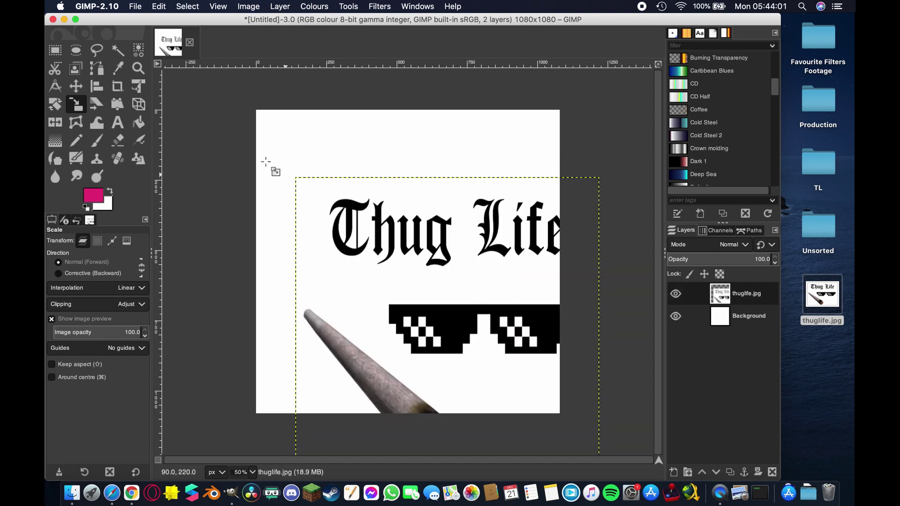
Align the thuglife.jpg layer to the centre of the canvas, both vertically and horizontally.
{"action": "key", "text": "q"}
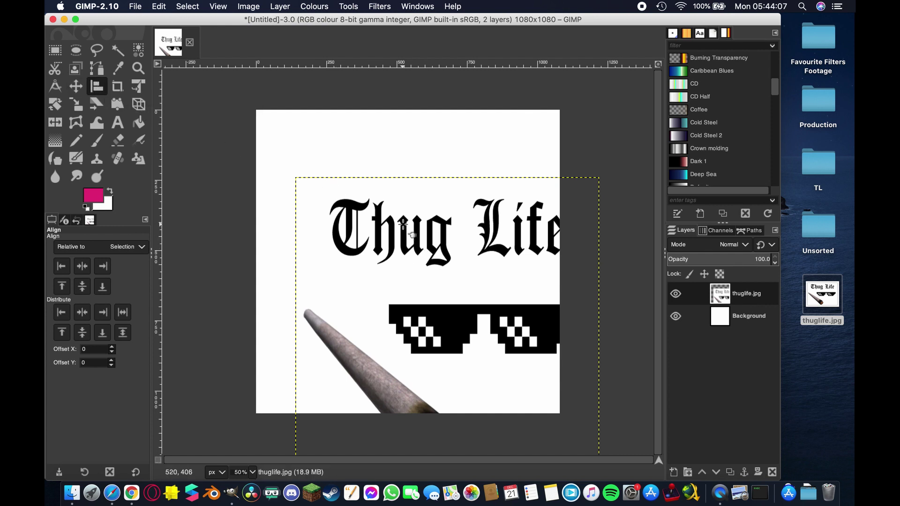
{"action": "left_click", "coordinate": [412, 265]}
{"action": "left_click", "coordinate": [82, 287]}
{"action": "left_click", "coordinate": [82, 265]}
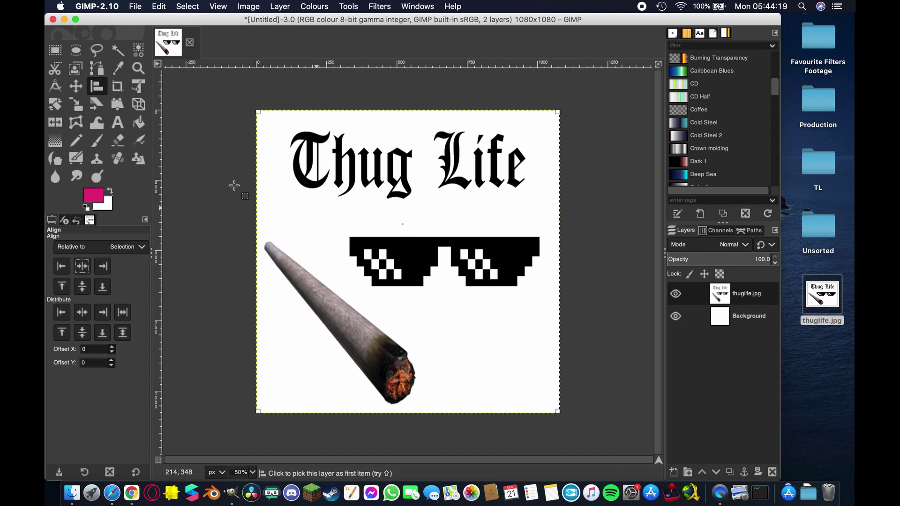
Fuzzy-select and erase the white area surrounding the artwork on the thuglife.jpg layer, and hide the Background layer.
{"action": "left_click", "coordinate": [117, 52]}
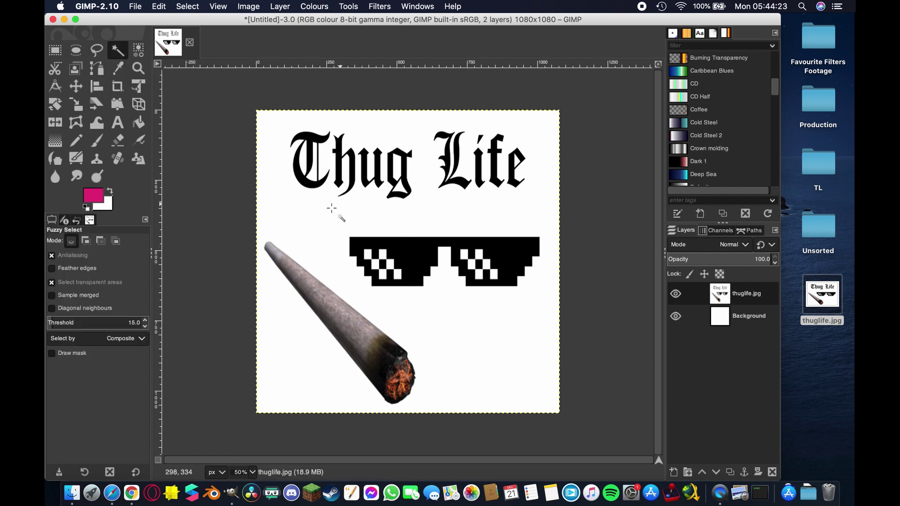
{"action": "left_click_drag", "start_coordinate": [286, 161], "coordinate": [279, 176]}
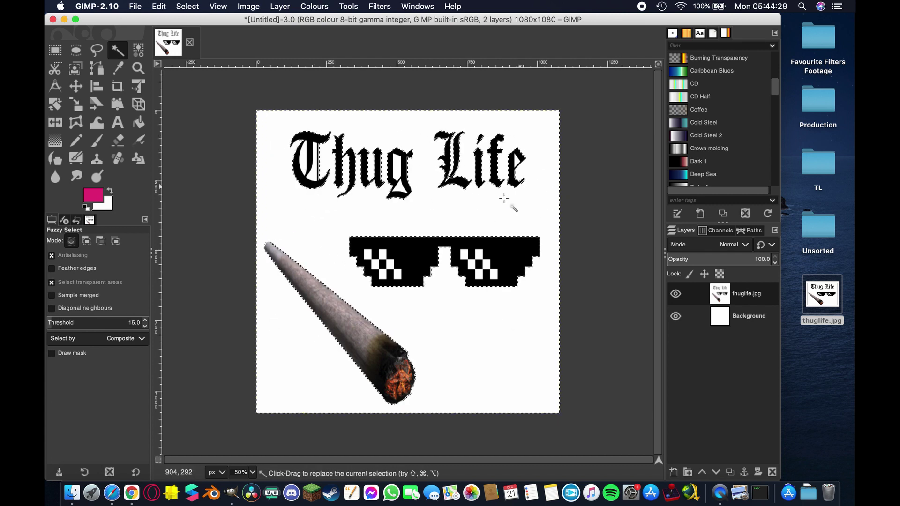
{"action": "key", "text": "shift"}
{"action": "key", "text": "ctrl+shift+a"}
{"action": "key", "text": "shift+e"}
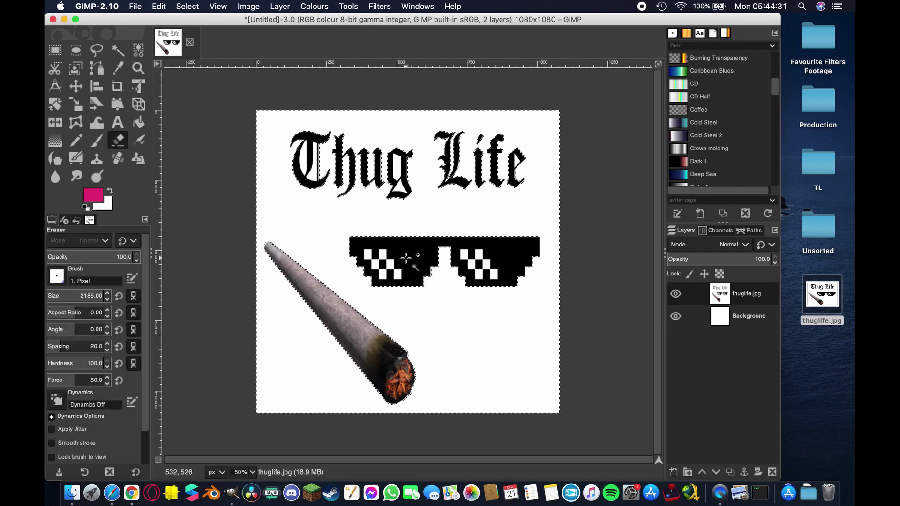
{"action": "key", "text": "ctrl+z"}
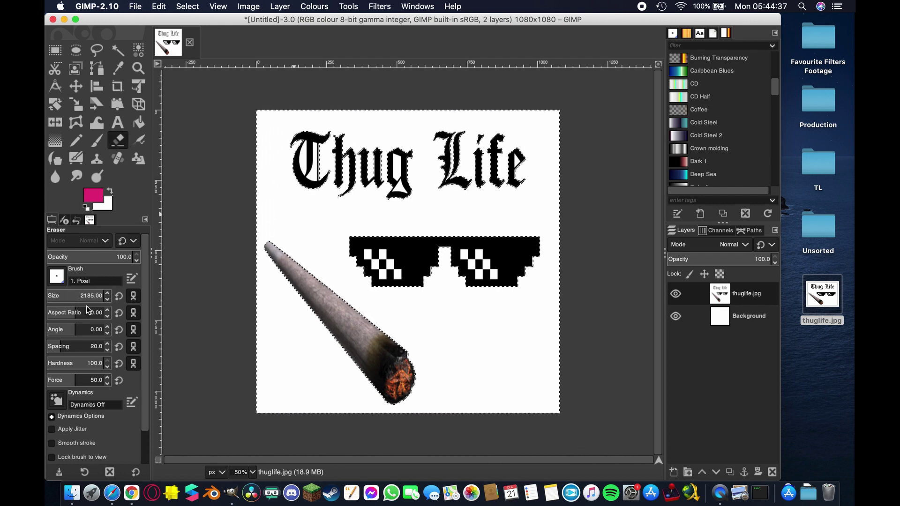
{"action": "left_click", "coordinate": [422, 277]}
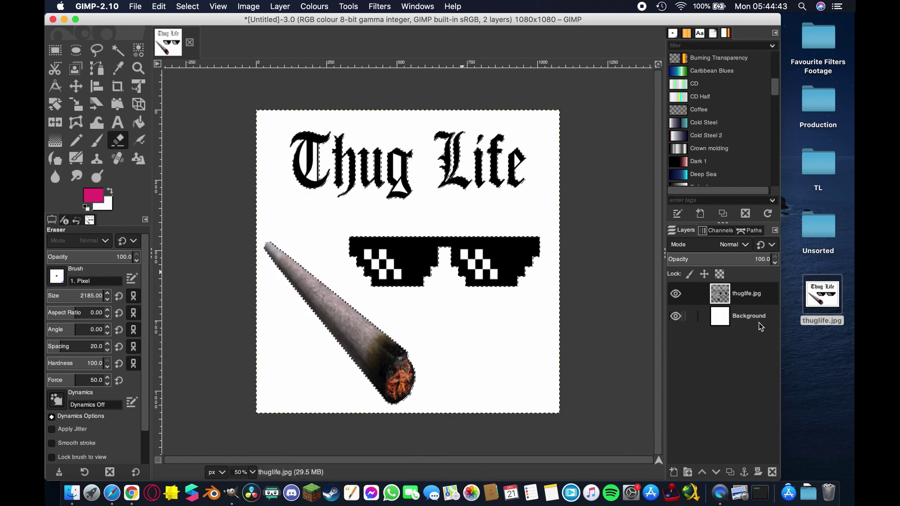
{"action": "left_click", "coordinate": [675, 316]}
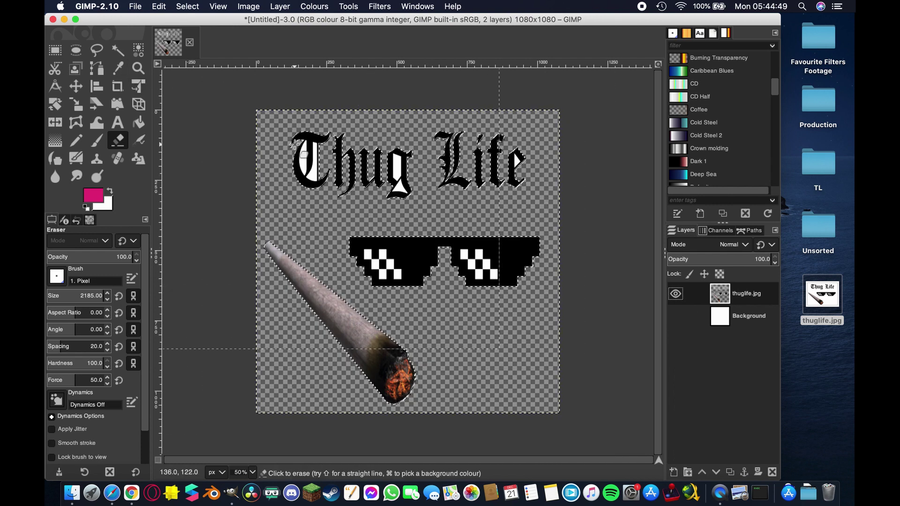
Fuzzy-select and erase the white areas enclosed in the letters T, g and e, and clear the selection.
{"action": "key", "text": "u"}
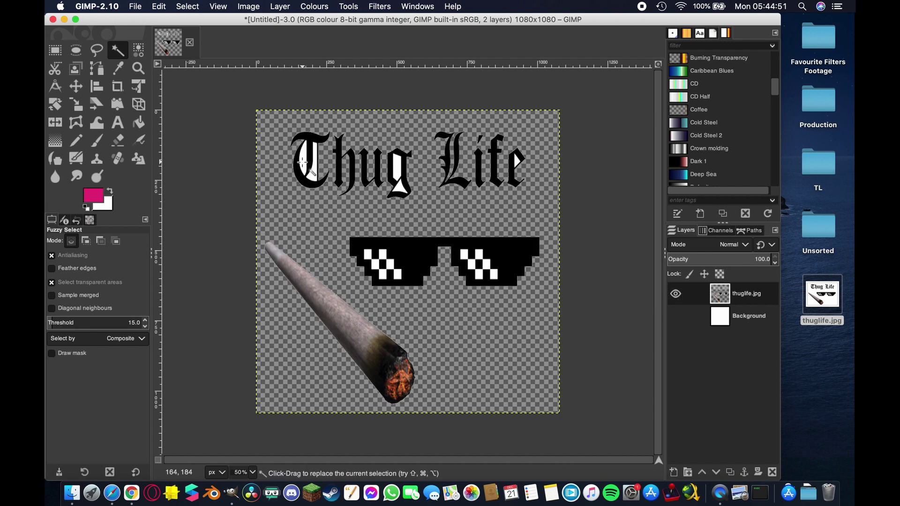
{"action": "key", "text": "shift"}
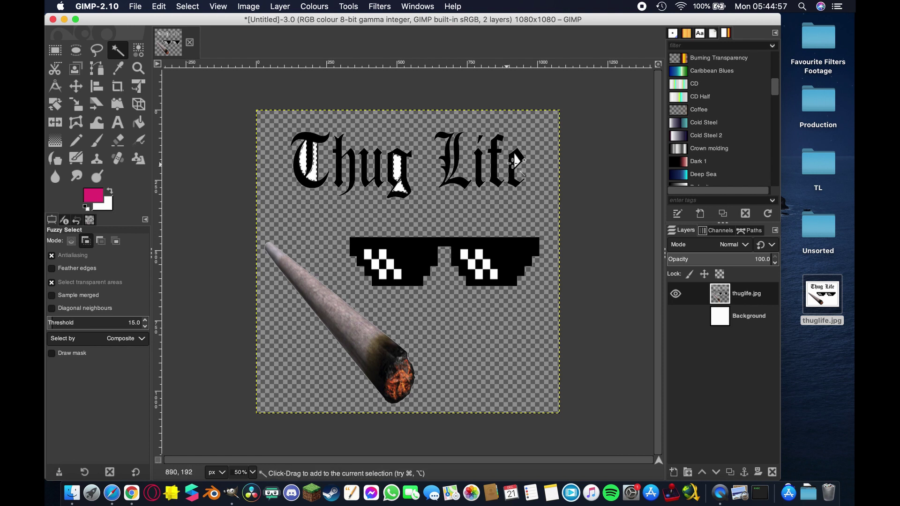
{"action": "left_click_drag", "start_coordinate": [517, 160], "coordinate": [529, 173]}
{"action": "key", "text": "shift+e"}
{"action": "left_click", "coordinate": [416, 186]}
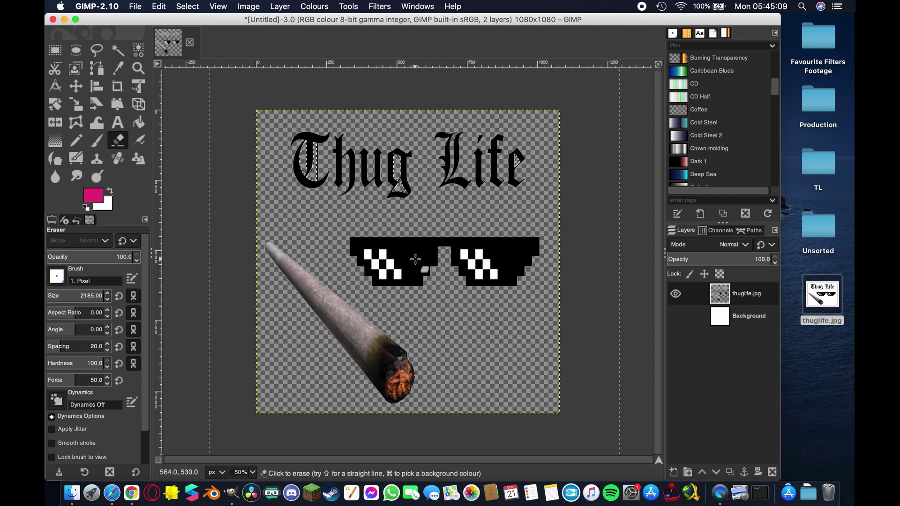
{"action": "key", "text": "m"}
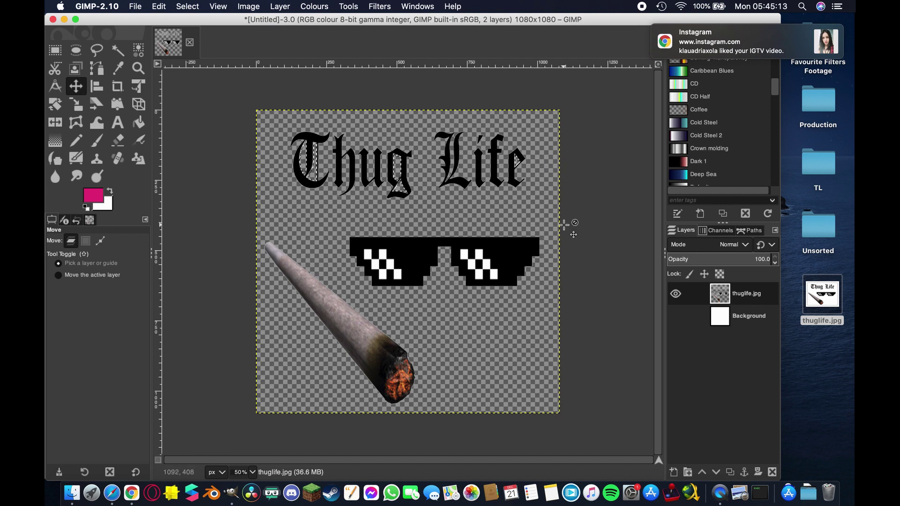
{"action": "left_click", "coordinate": [118, 49]}
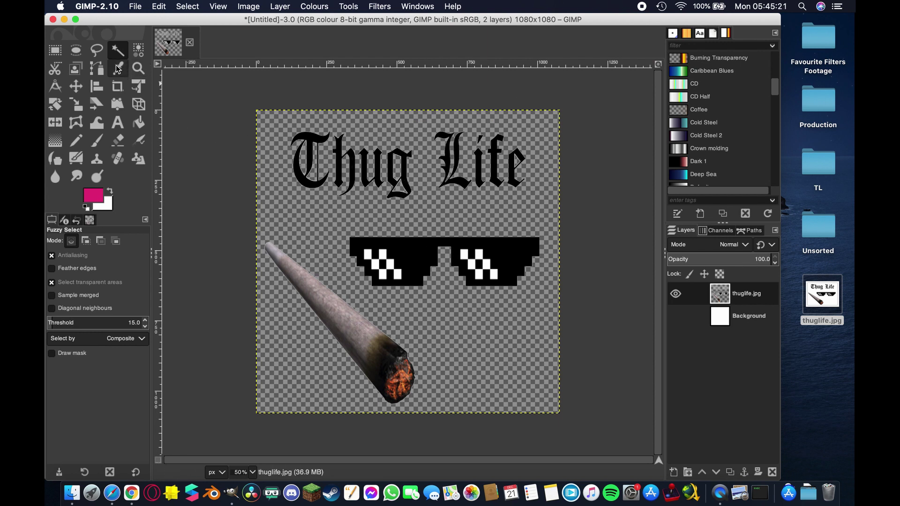
{"action": "key", "text": "m"}
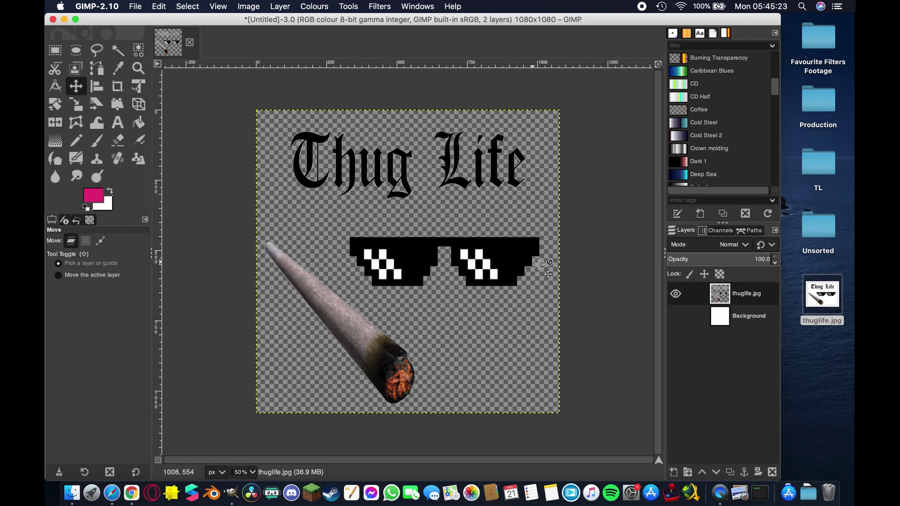
Duplicate the cleaned thuglife.jpg layer twice.
{"action": "left_click", "coordinate": [738, 296]}
{"action": "right_click", "coordinate": [738, 296]}
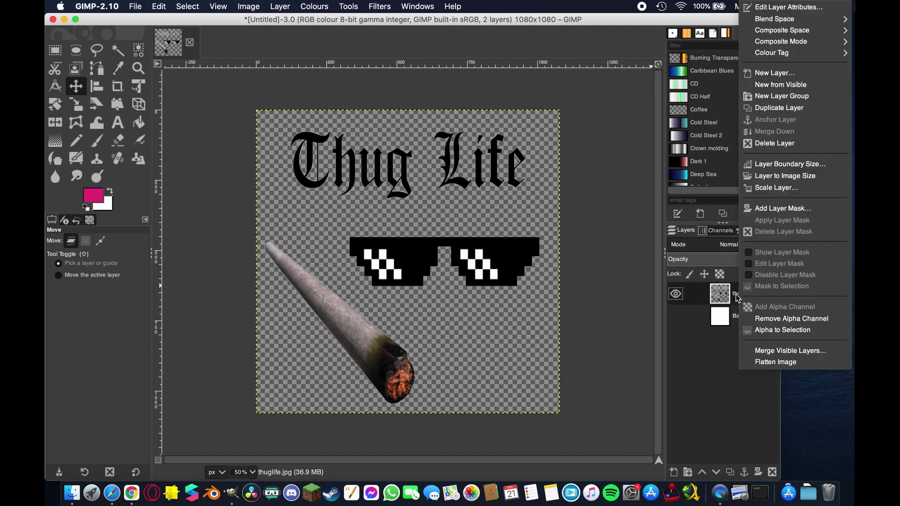
{"action": "left_click", "coordinate": [772, 109]}
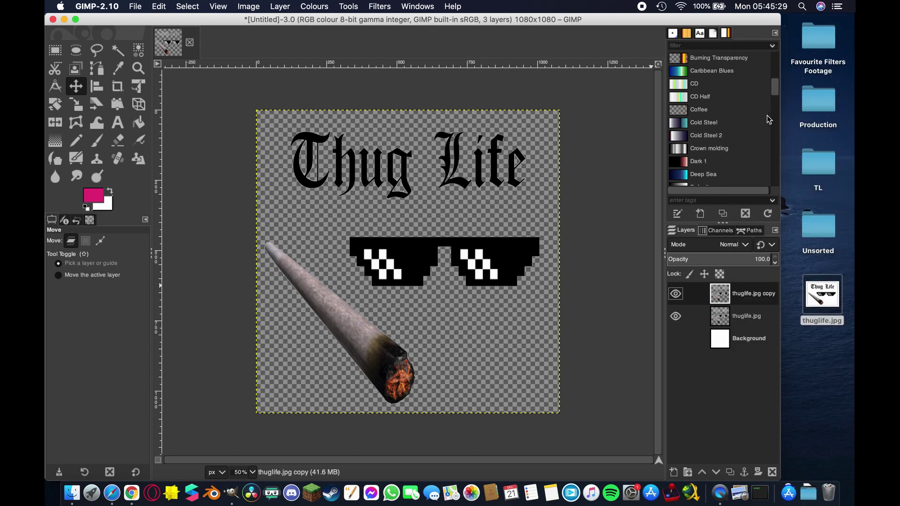
{"action": "right_click", "coordinate": [745, 299]}
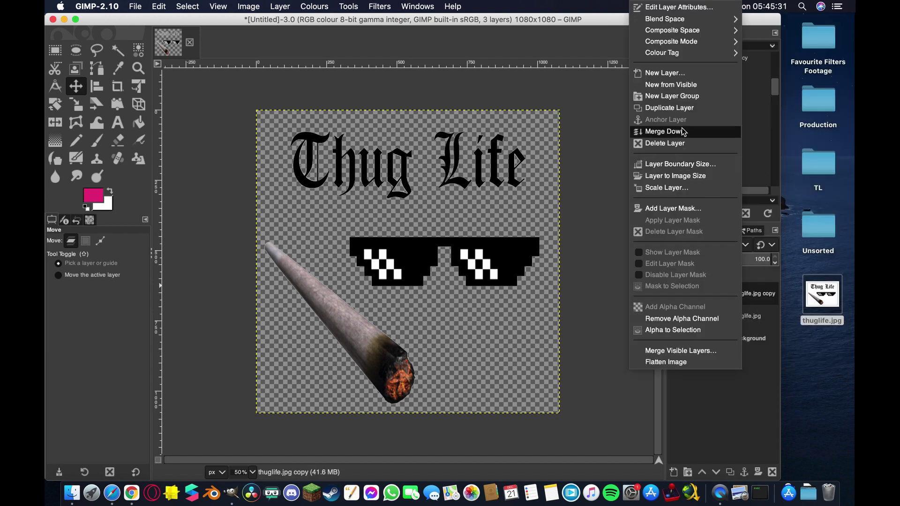
{"action": "left_click", "coordinate": [683, 108]}
{"action": "left_click", "coordinate": [749, 348]}
{"action": "left_click", "coordinate": [749, 316]}
{"action": "left_click", "coordinate": [749, 296]}
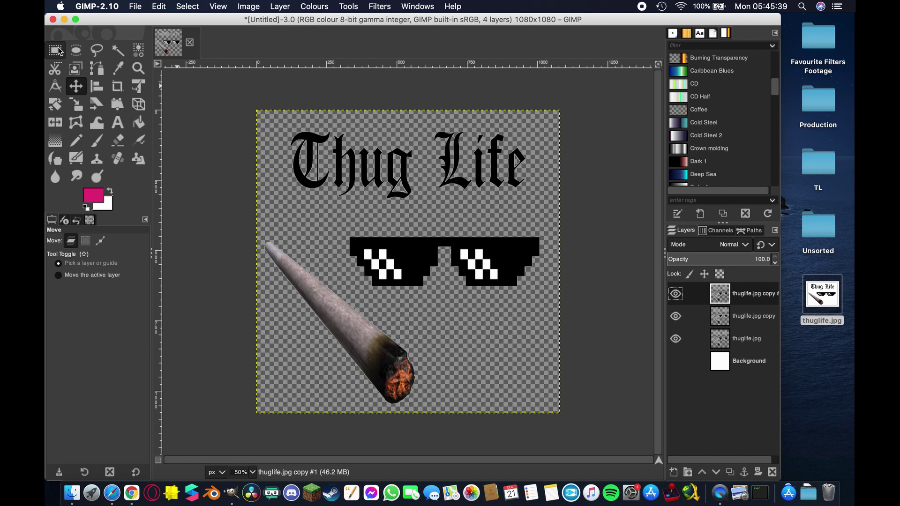
Rename the three thuglife layers, from lowest to highest in the stack, as text, glasses and joint.
{"action": "left_click", "coordinate": [55, 51]}
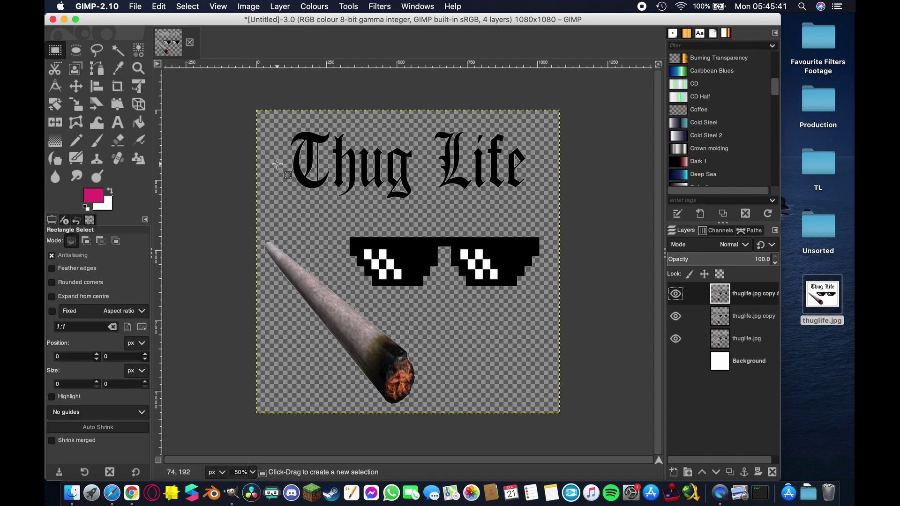
{"action": "left_click", "coordinate": [742, 341]}
{"action": "double_click", "coordinate": [742, 339]}
{"action": "type", "text": "gl"}
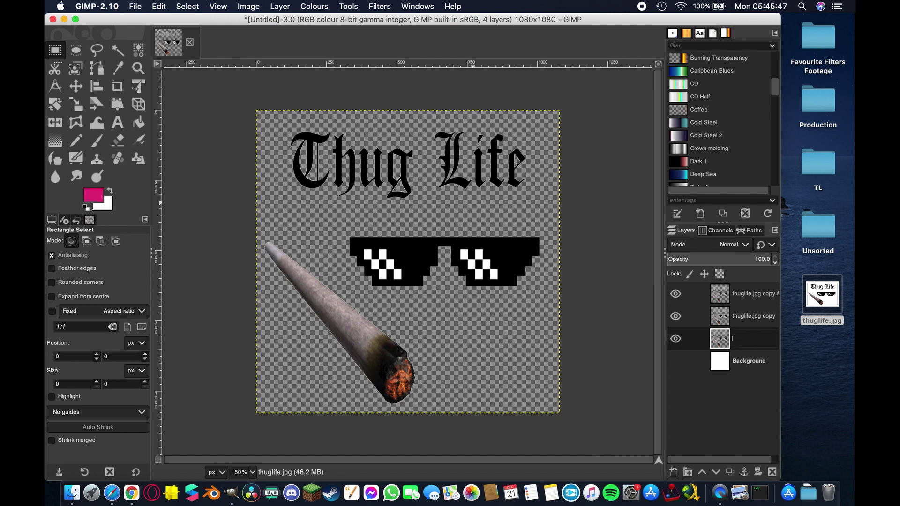
{"action": "key", "text": "Return"}
{"action": "double_click", "coordinate": [753, 315]}
{"action": "type", "text": "gla"}
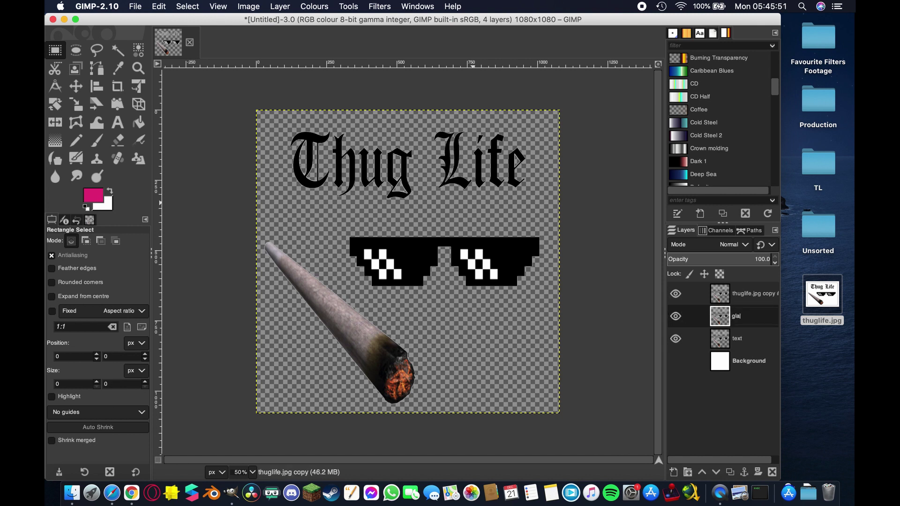
{"action": "key", "text": "Return"}
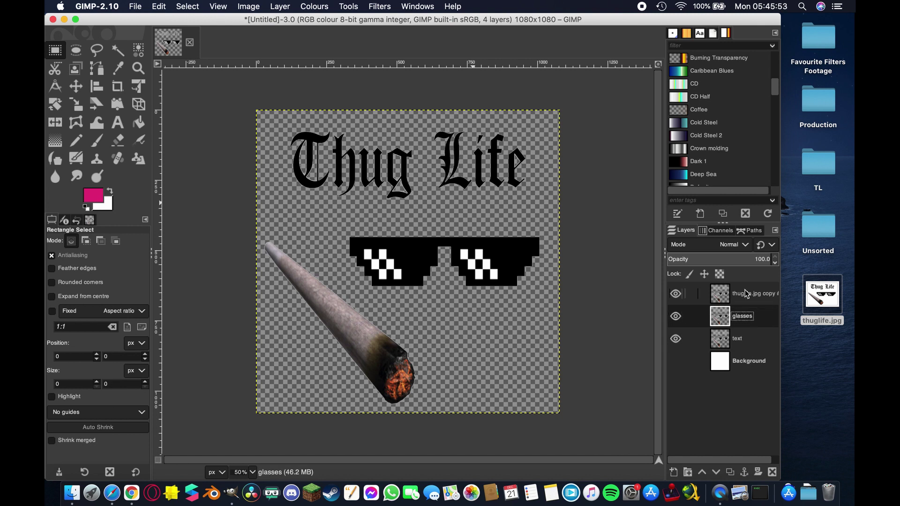
{"action": "double_click", "coordinate": [745, 293]}
{"action": "type", "text": "joint"}
{"action": "key", "text": "Return"}
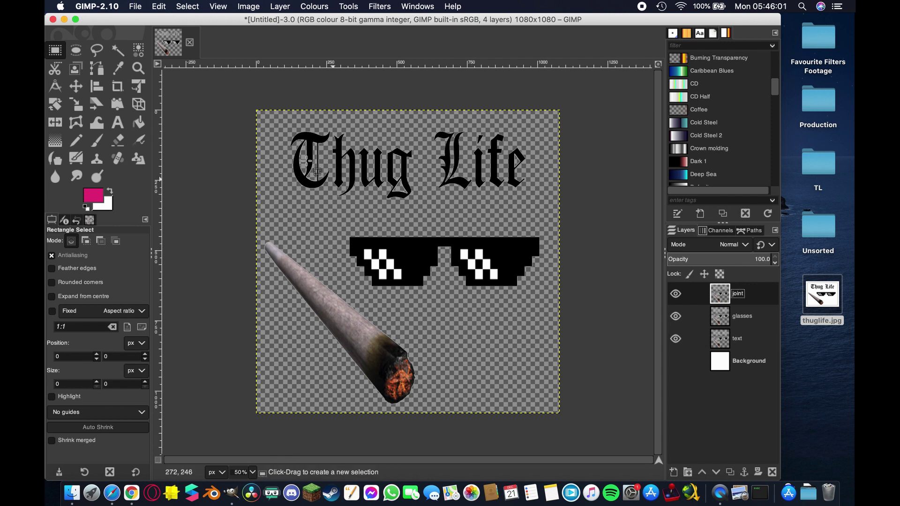
On the text layer, erase the joint and glasses within a rectangular selection of about 1318 × 718 px, and check the layer in isolation.
{"action": "left_click", "coordinate": [726, 333]}
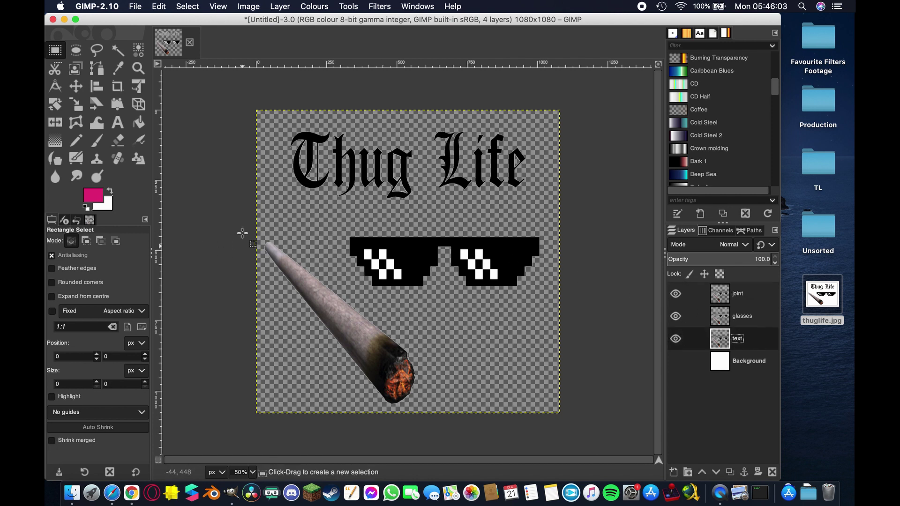
{"action": "left_click_drag", "start_coordinate": [234, 215], "coordinate": [604, 416]}
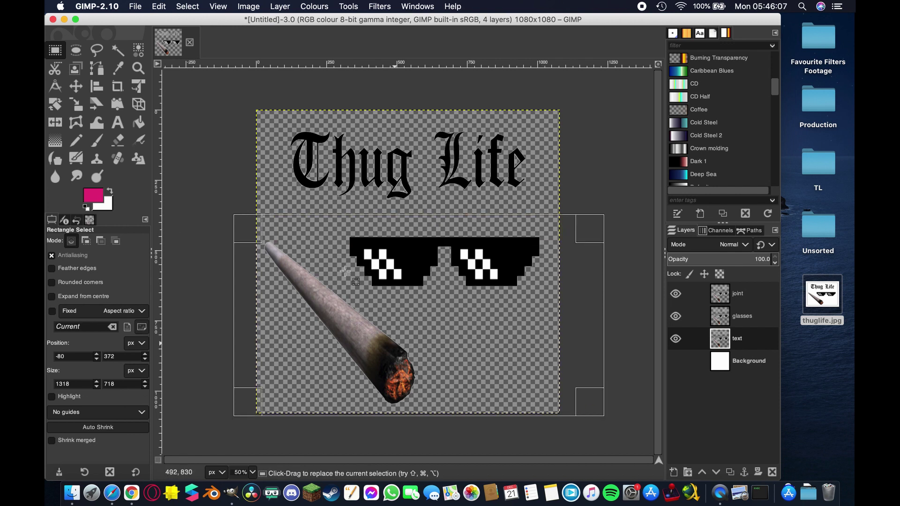
{"action": "key", "text": "shift+e"}
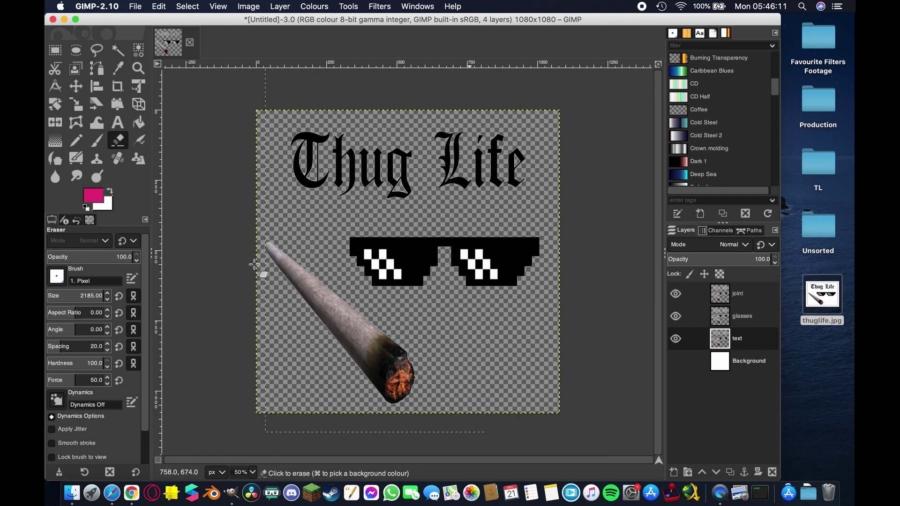
{"action": "left_click", "coordinate": [301, 278]}
{"action": "left_click", "coordinate": [675, 294]}
{"action": "left_click", "coordinate": [675, 316]}
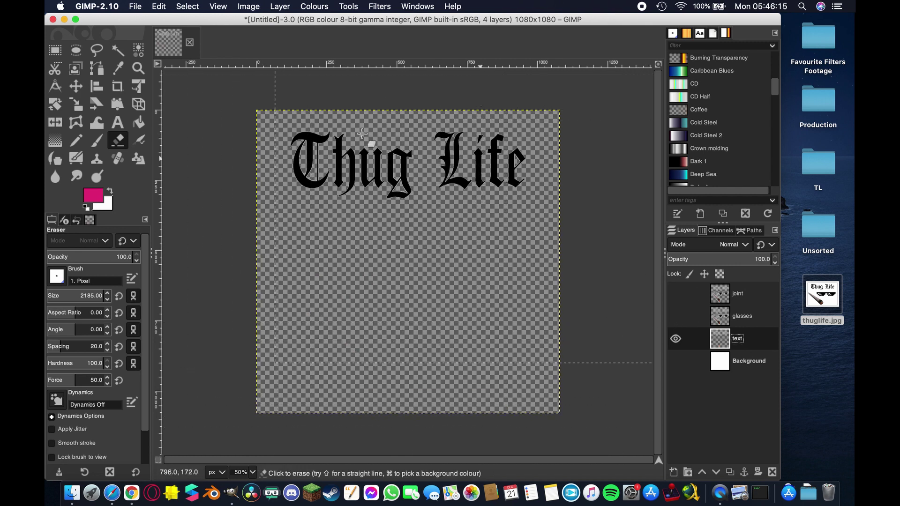
{"action": "left_click", "coordinate": [675, 294]}
{"action": "left_click", "coordinate": [675, 316]}
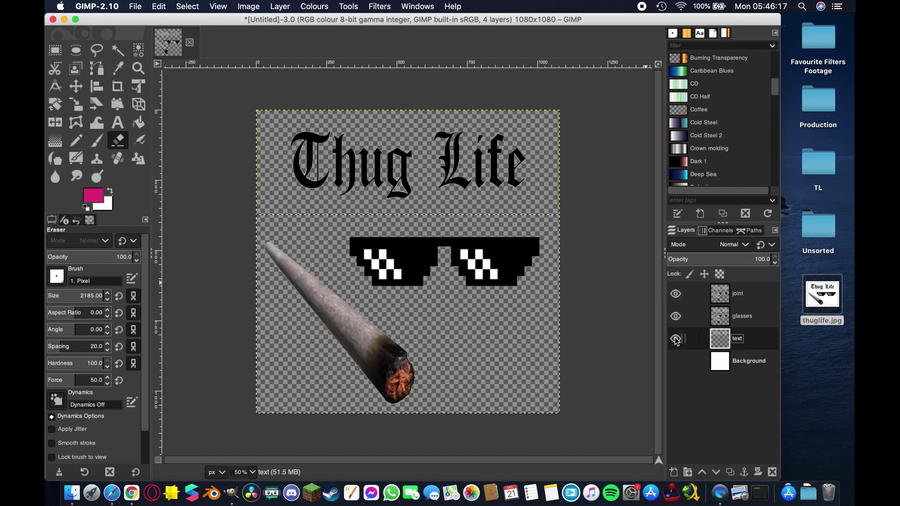
On the glasses layer, rectangle-select the Thug Life lettering and erase it, with the text and joint layers hidden.
{"action": "left_click", "coordinate": [733, 322]}
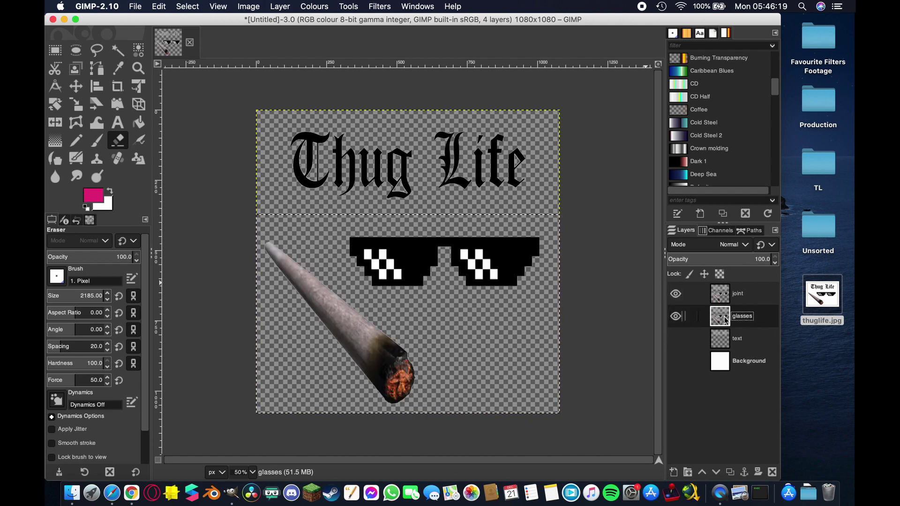
{"action": "left_click", "coordinate": [55, 50]}
{"action": "left_click_drag", "start_coordinate": [220, 95], "coordinate": [593, 216]}
{"action": "key", "text": "shift+e"}
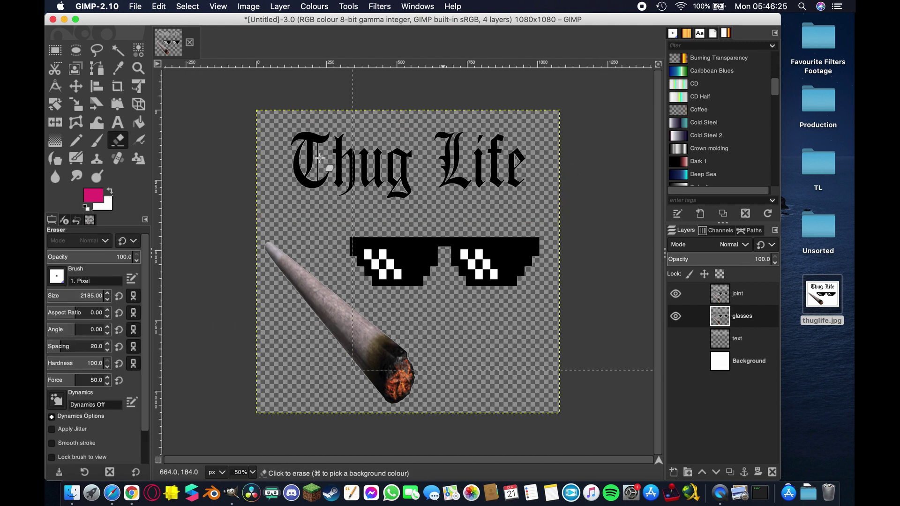
{"action": "key", "text": "ctrl+z"}
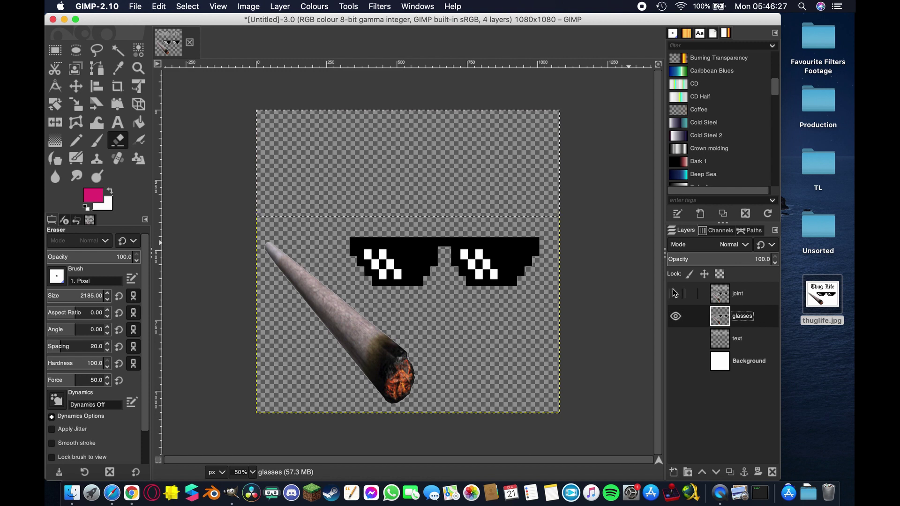
Erase the upper part of the joint beside the glasses on the glasses layer, using a rectangular selection of about 402 × 806 px.
{"action": "left_click", "coordinate": [55, 50]}
{"action": "left_click_drag", "start_coordinate": [336, 213], "coordinate": [222, 437]}
{"action": "key", "text": "shift+e"}
{"action": "left_click", "coordinate": [311, 318]}
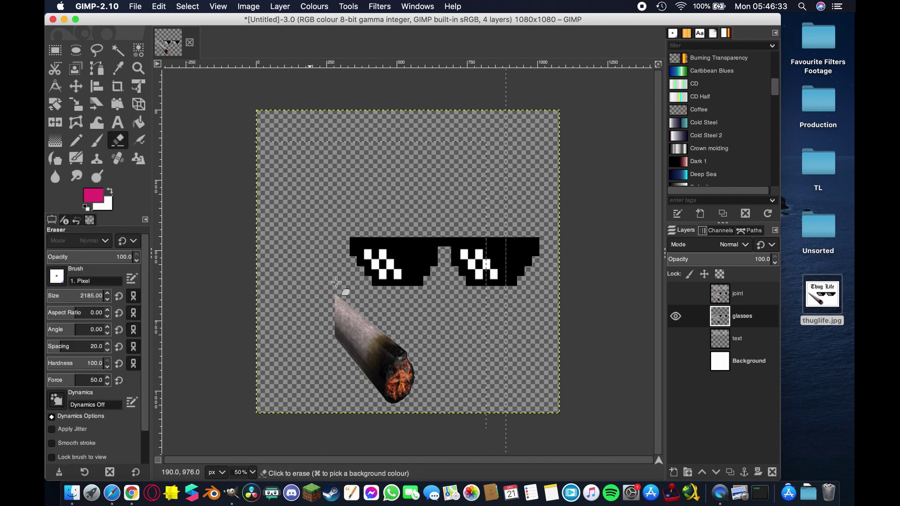
Erase the rest of the joint below the glasses on the glasses layer, using a rectangular selection of about 902 × 426 px.
{"action": "key", "text": "r"}
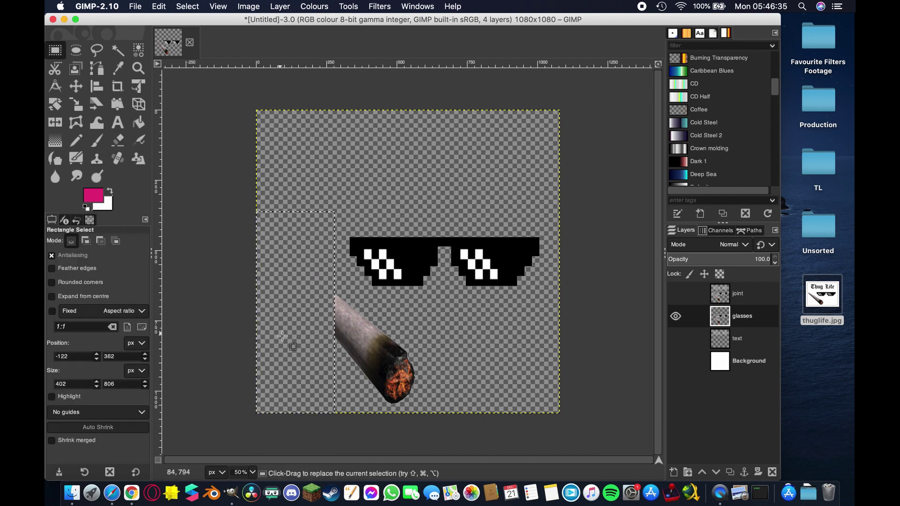
{"action": "mouse_move", "coordinate": [228, 293]}
{"action": "left_mouse_down"}
{"action": "mouse_move", "coordinate": [474, 358]}
{"action": "mouse_move", "coordinate": [478, 413]}
{"action": "left_mouse_up"}
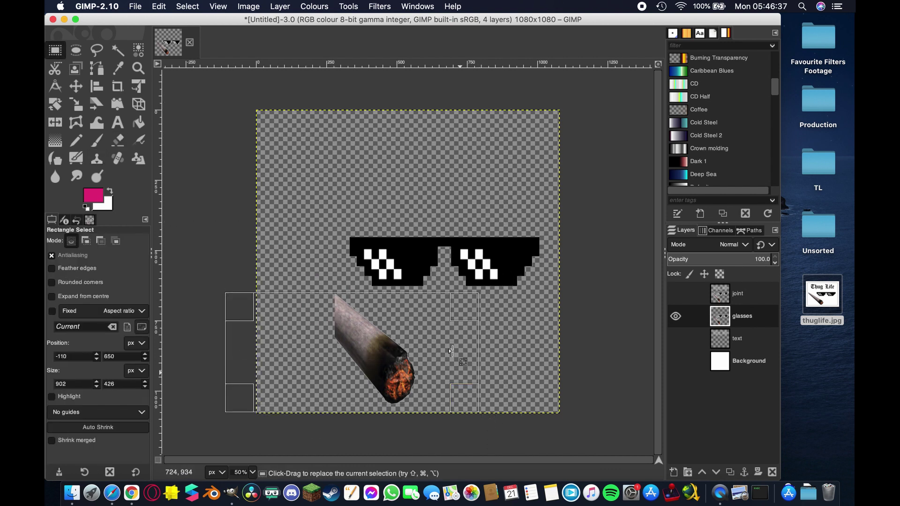
{"action": "key", "text": "shift+e"}
{"action": "left_click", "coordinate": [457, 358]}
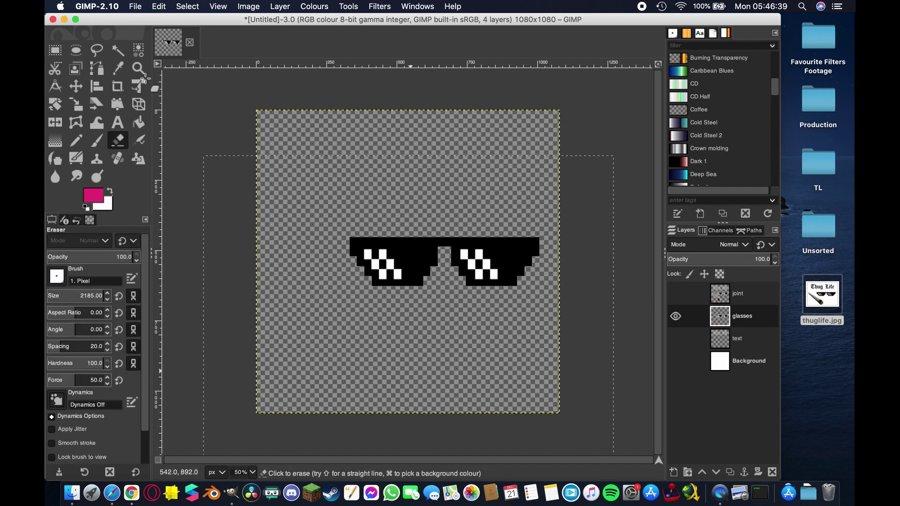
{"action": "key", "text": "super+shift+a"}
{"action": "key", "text": "super+z"}
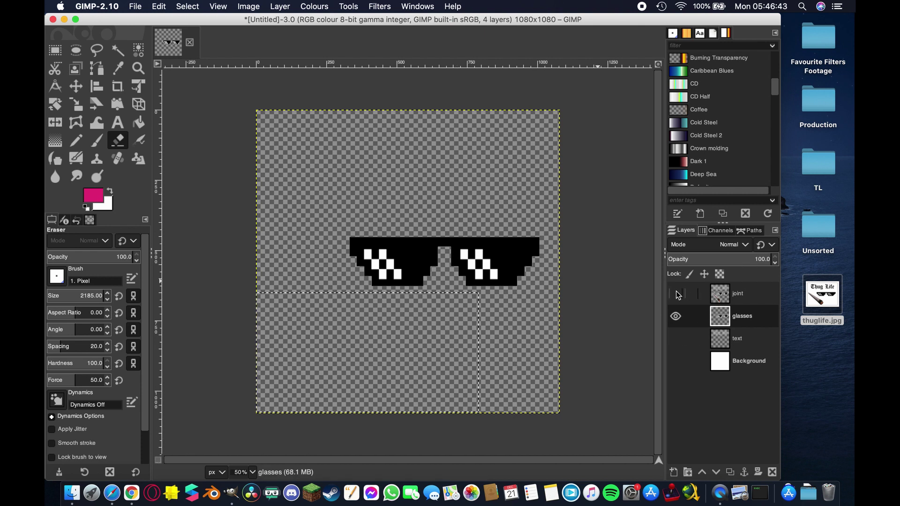
Show the joint layer, hide the glasses layer, and erase the rectangle-selected Thug Life lettering from the joint layer.
{"action": "left_click", "coordinate": [675, 297]}
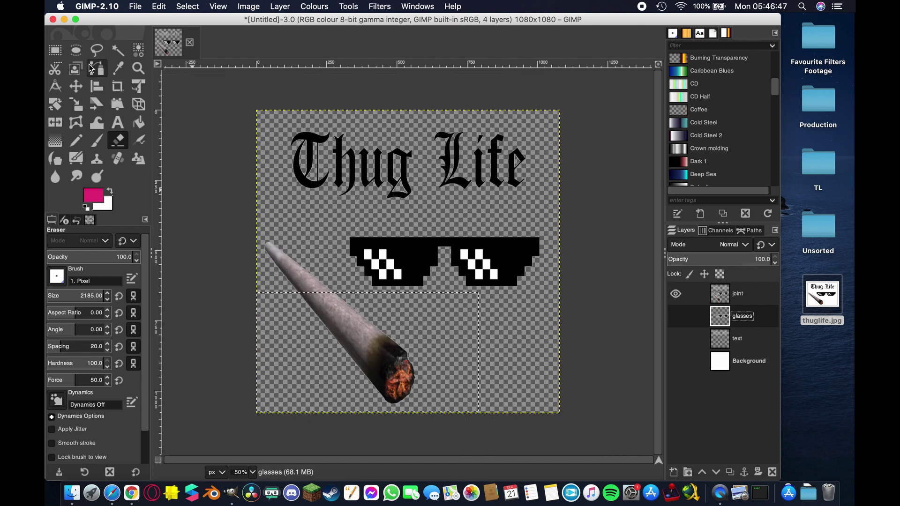
{"action": "left_click", "coordinate": [55, 50]}
{"action": "left_click_drag", "start_coordinate": [235, 88], "coordinate": [269, 106]}
{"action": "mouse_move", "coordinate": [478, 171]}
{"action": "left_mouse_down"}
{"action": "mouse_move", "coordinate": [586, 197]}
{"action": "mouse_move", "coordinate": [580, 210]}
{"action": "left_mouse_up"}
{"action": "key", "text": "shift+e"}
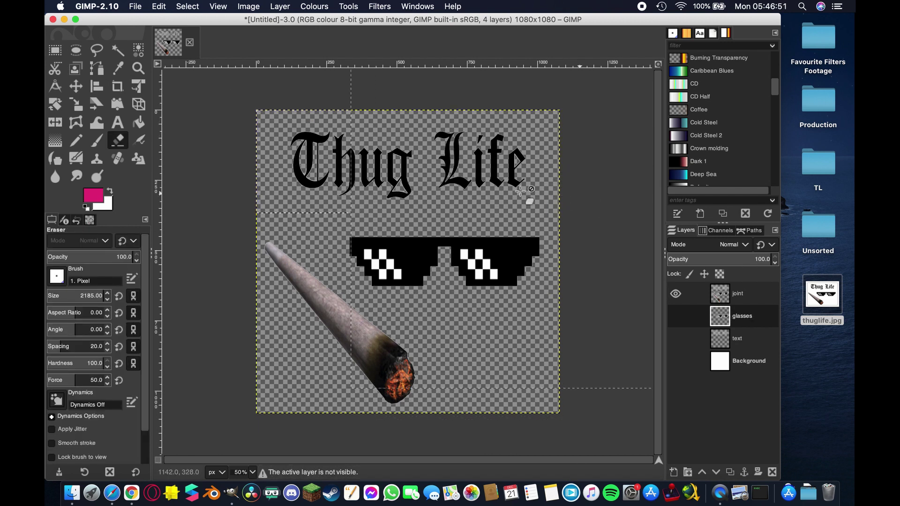
{"action": "left_click", "coordinate": [738, 296]}
{"action": "left_click", "coordinate": [558, 203]}
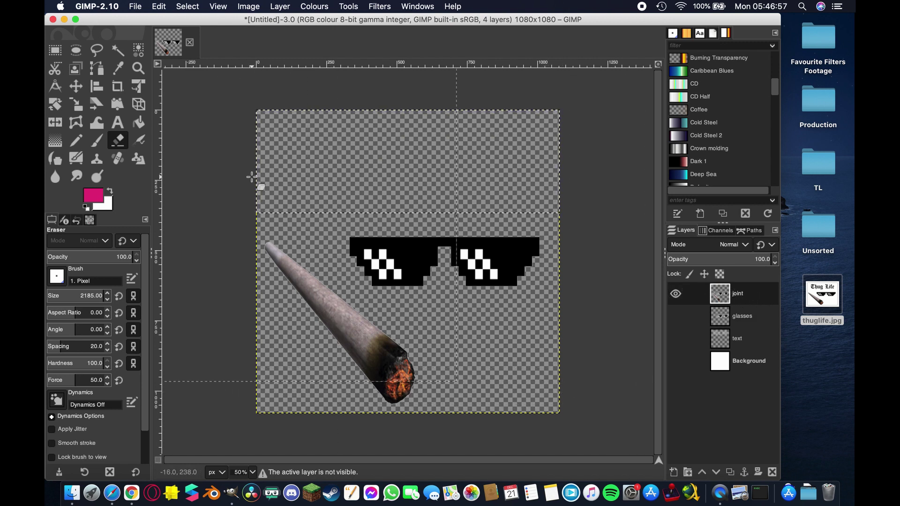
Erase the glasses from the joint layer, using a rectangular selection of about 868 × 242 px around them.
{"action": "key", "text": "r"}
{"action": "left_click_drag", "start_coordinate": [333, 226], "coordinate": [589, 294]}
{"action": "left_click_drag", "start_coordinate": [348, 282], "coordinate": [354, 277]}
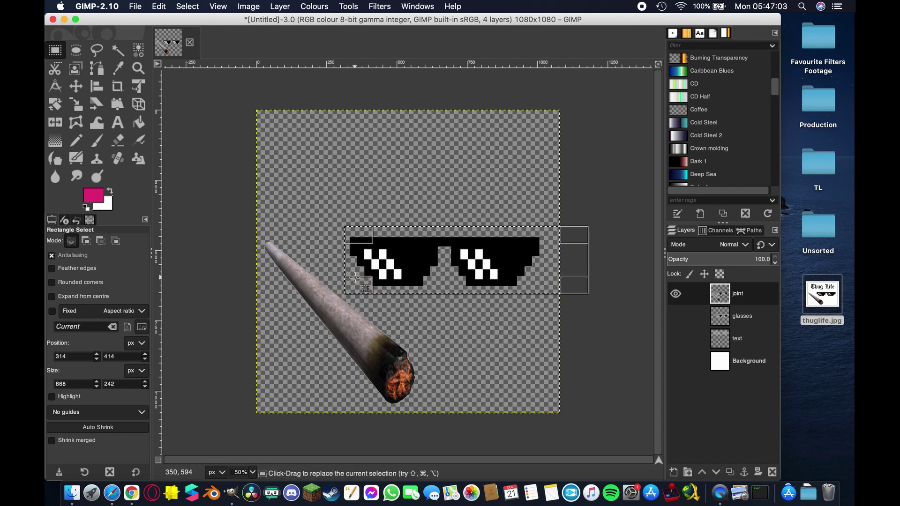
{"action": "key", "text": "shift+e"}
{"action": "left_click", "coordinate": [398, 265]}
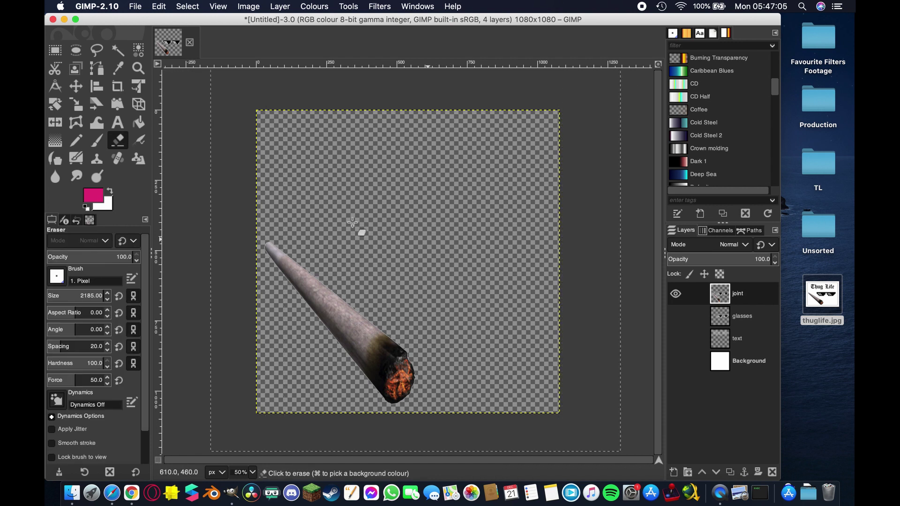
Check the three separated layers by toggling their visibility, leaving only the text layer shown.
{"action": "left_click", "coordinate": [680, 317]}
{"action": "left_click", "coordinate": [676, 338]}
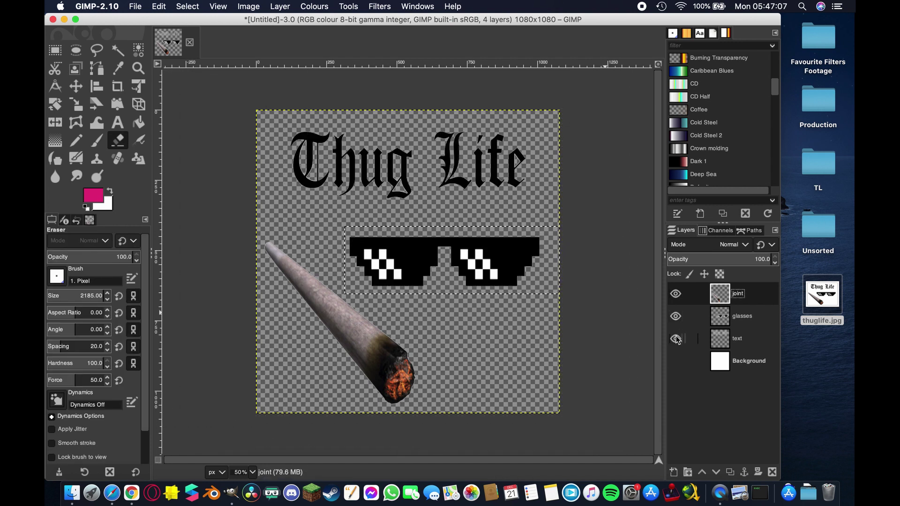
{"action": "key", "text": "super+shift+a"}
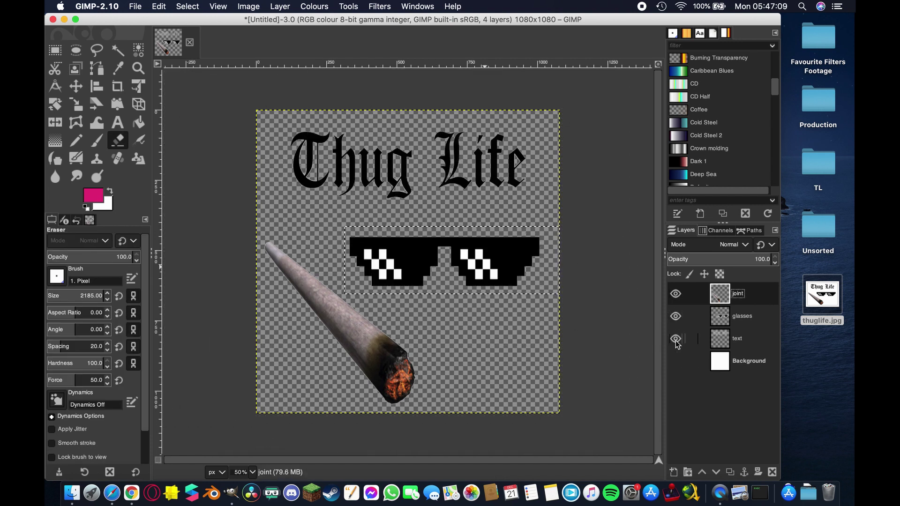
{"action": "left_click", "coordinate": [675, 338]}
{"action": "left_click", "coordinate": [679, 316]}
{"action": "left_click", "coordinate": [676, 294]}
{"action": "left_click", "coordinate": [676, 294]}
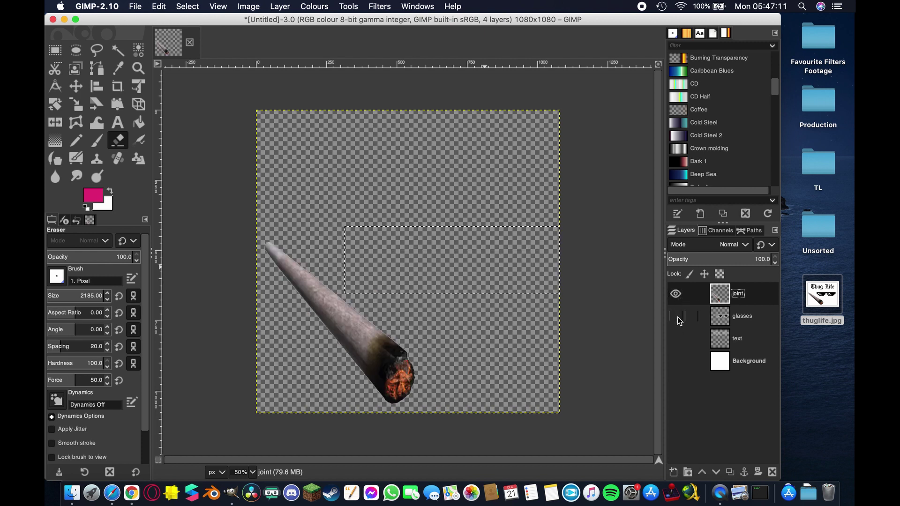
{"action": "left_click", "coordinate": [679, 317]}
{"action": "left_click", "coordinate": [675, 338]}
{"action": "left_click", "coordinate": [675, 293]}
{"action": "left_click", "coordinate": [679, 316]}
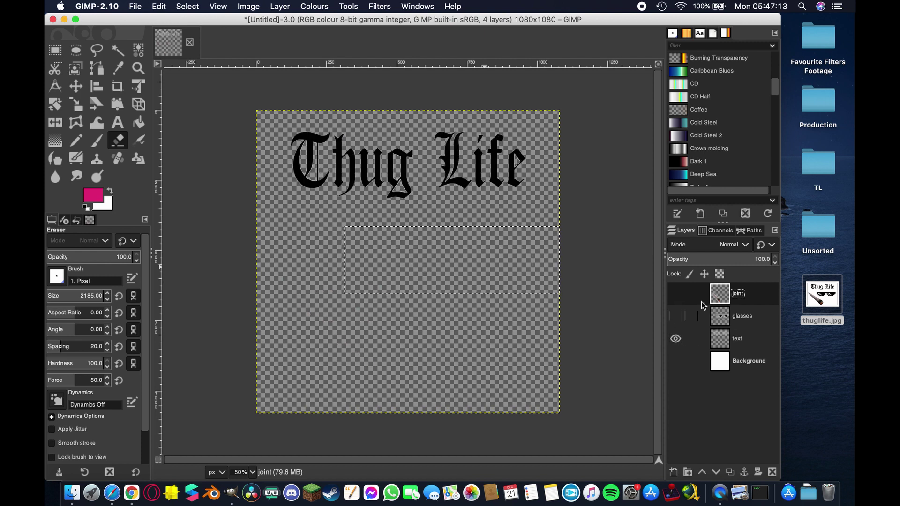
Export the visible text layer to the Desktop as text.png with the default PNG options.
{"action": "left_click", "coordinate": [736, 342]}
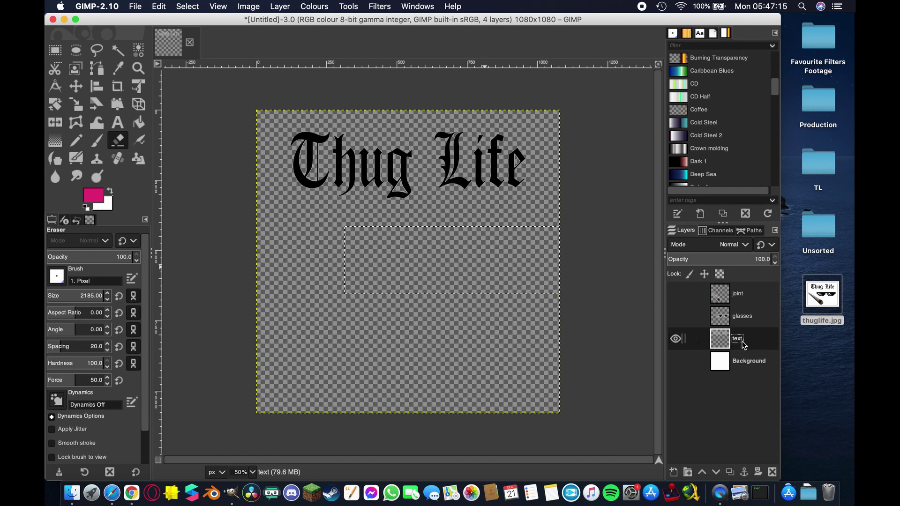
{"action": "key", "text": "m"}
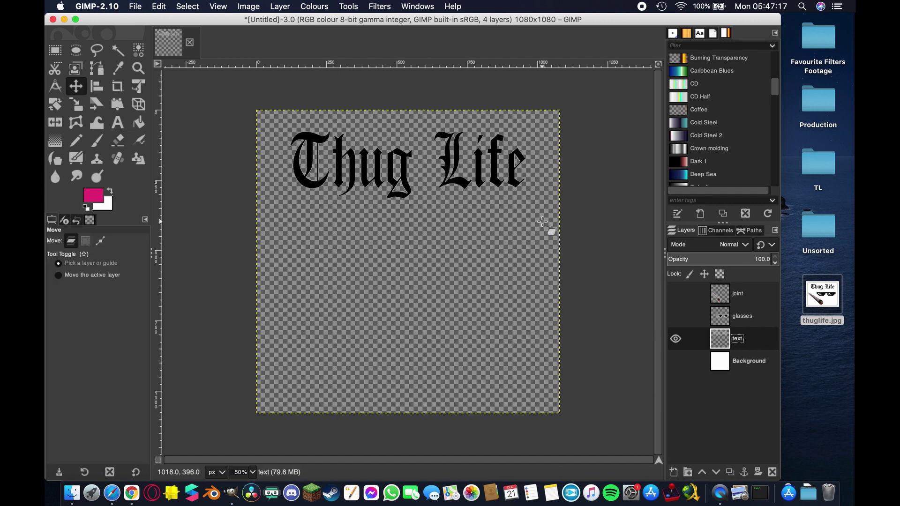
{"action": "key", "text": "super+shift+e"}
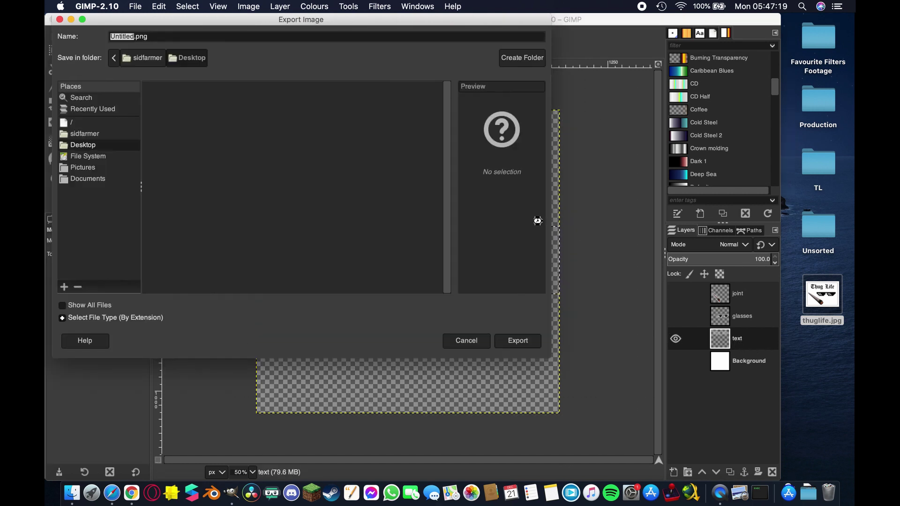
{"action": "left_click", "coordinate": [131, 5]}
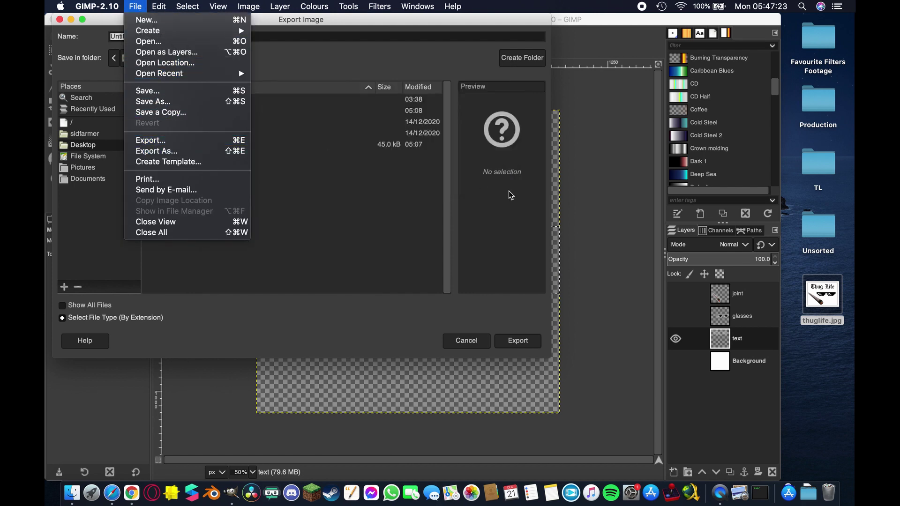
{"action": "left_click", "coordinate": [393, 318]}
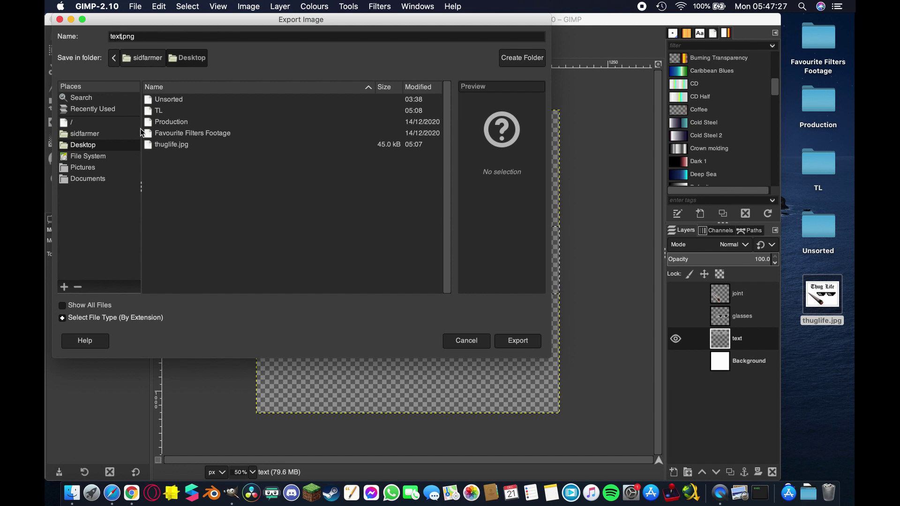
{"action": "left_click", "coordinate": [515, 341]}
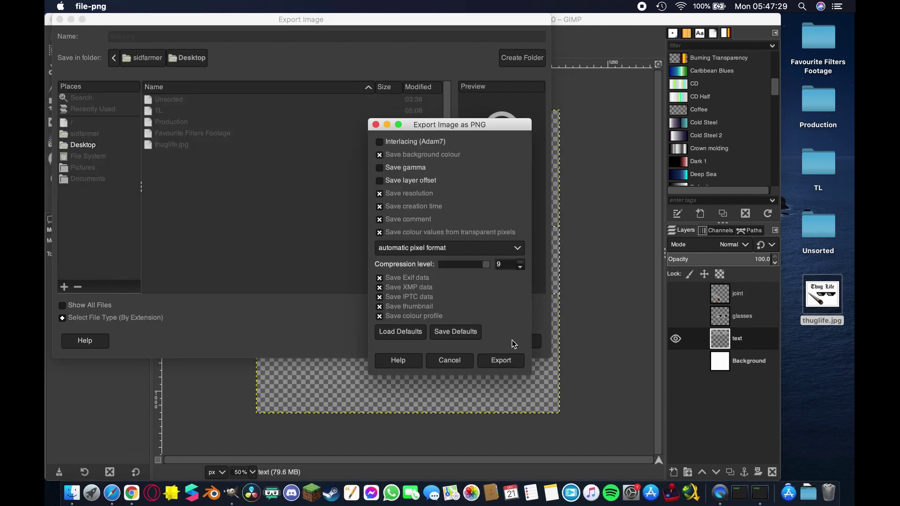
{"action": "left_click", "coordinate": [501, 360]}
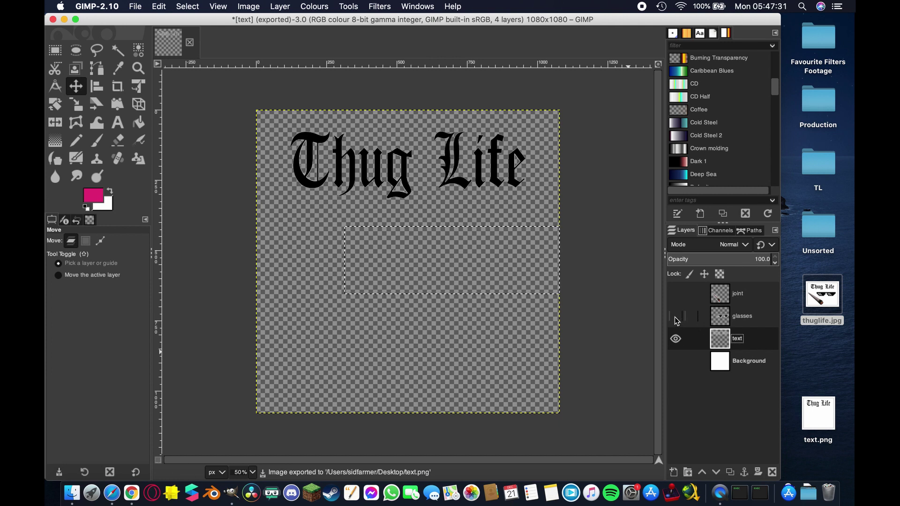
Show only the glasses layer and export it to the Desktop as glasses.png.
{"action": "left_click", "coordinate": [675, 316]}
{"action": "left_click", "coordinate": [675, 339]}
{"action": "key", "text": "super+shift+e"}
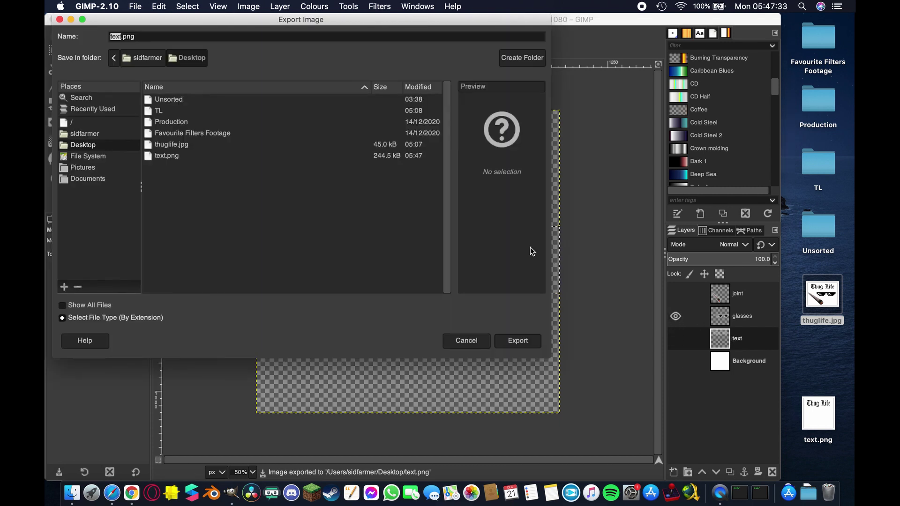
{"action": "type", "text": "glasses"}
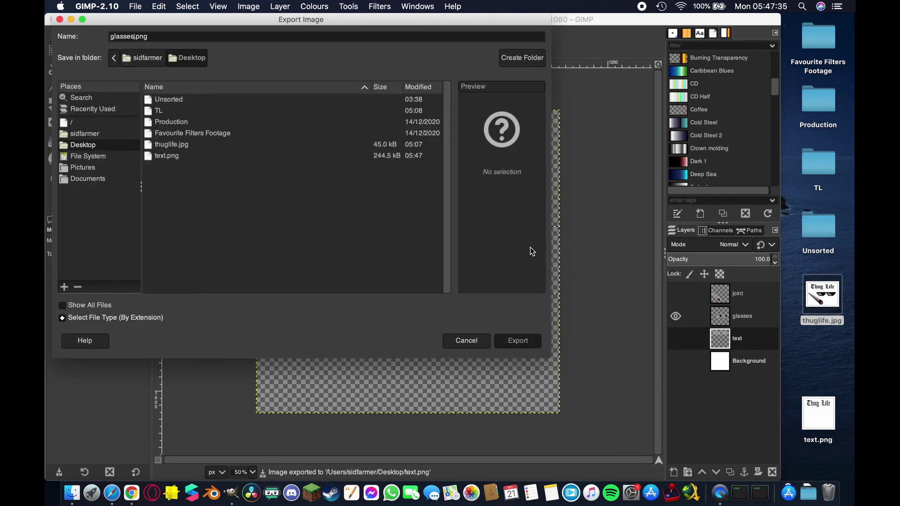
{"action": "key", "text": "Return"}
{"action": "key", "text": "Return"}
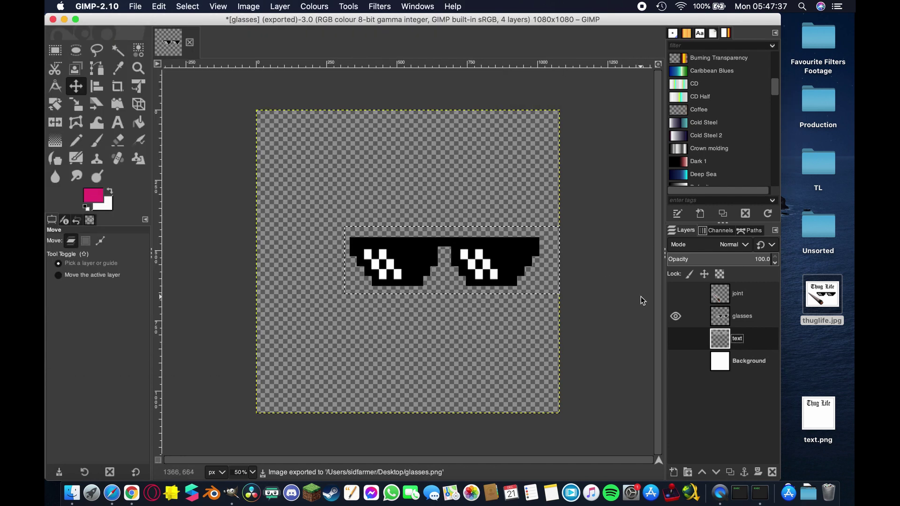
Show only the joint layer, export it to the Desktop as joint.png, and hide GIMP to reveal the desktop.
{"action": "left_click", "coordinate": [675, 293]}
{"action": "left_click", "coordinate": [675, 316]}
{"action": "key", "text": "super+shift+e"}
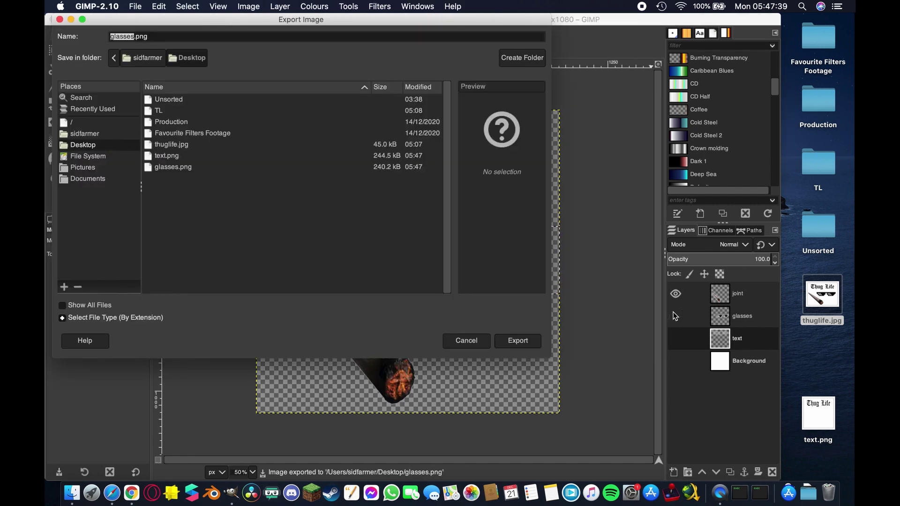
{"action": "key", "text": "Return"}
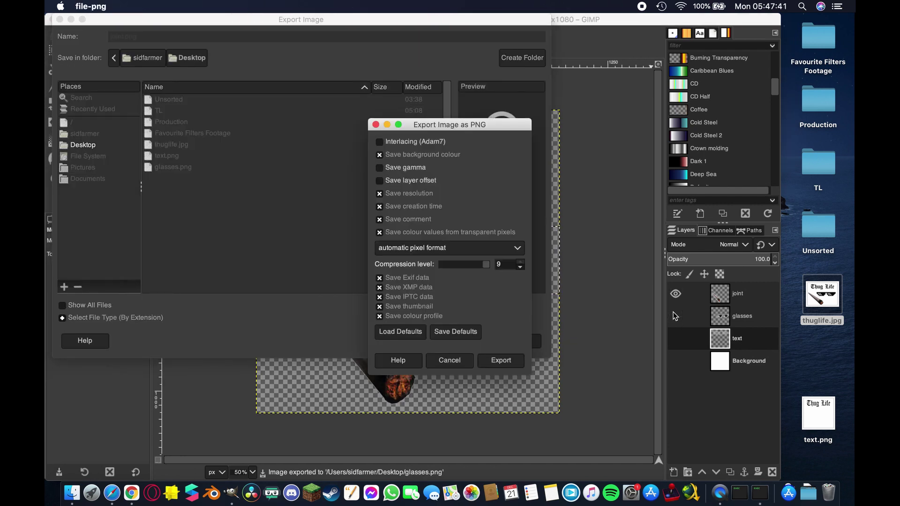
{"action": "key", "text": "Return"}
{"action": "key", "text": "super+h"}
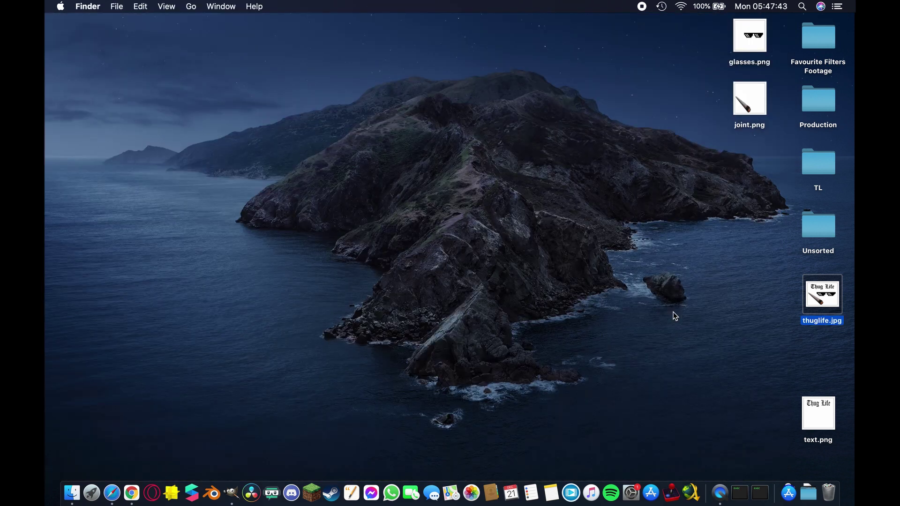
Move text.png directly below joint.png on the desktop, grouping it with the other two exported PNG files.
{"action": "left_click", "coordinate": [584, 271]}
{"action": "left_click_drag", "start_coordinate": [713, 43], "coordinate": [773, 129]}
{"action": "left_click", "coordinate": [818, 407]}
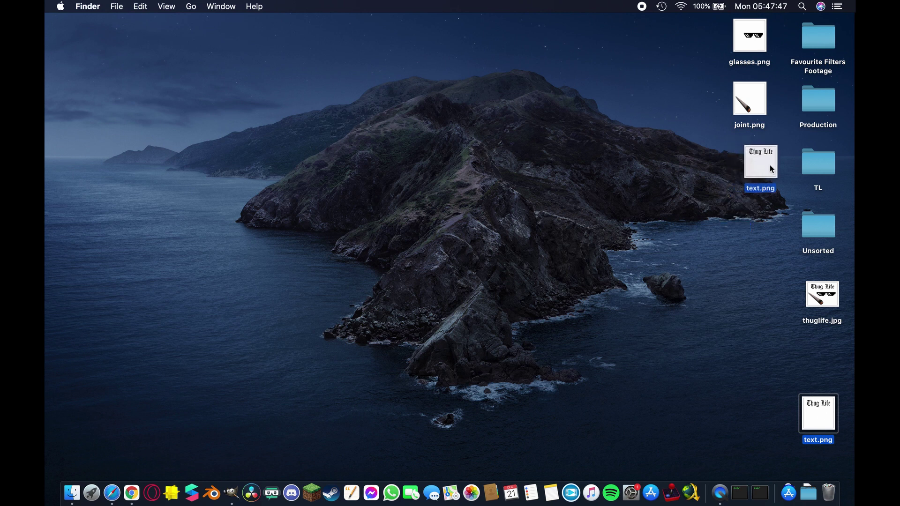
{"action": "left_click_drag", "start_coordinate": [770, 164], "coordinate": [766, 171]}
{"action": "left_click_drag", "start_coordinate": [710, 38], "coordinate": [772, 140], "text": "shift"}
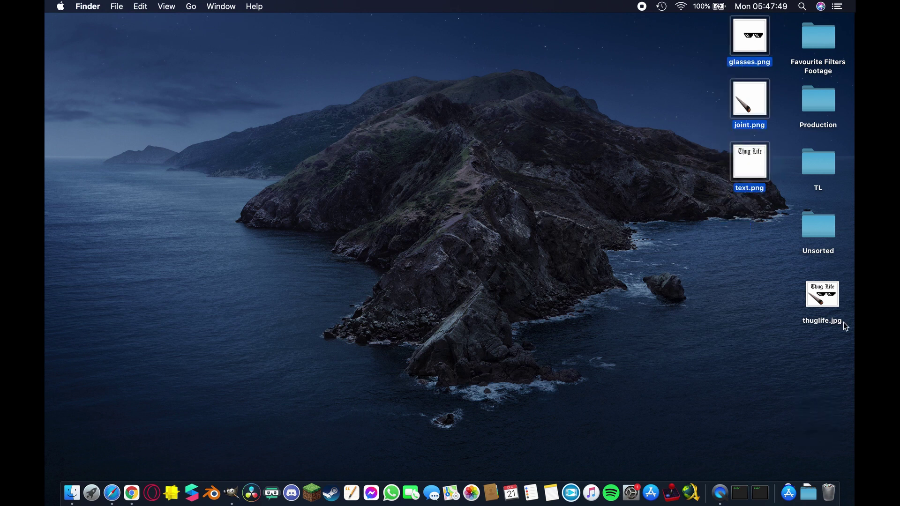
{"action": "left_click_drag", "start_coordinate": [756, 240], "coordinate": [789, 213]}
{"action": "left_click", "coordinate": [699, 49]}
{"action": "left_click", "coordinate": [747, 212]}
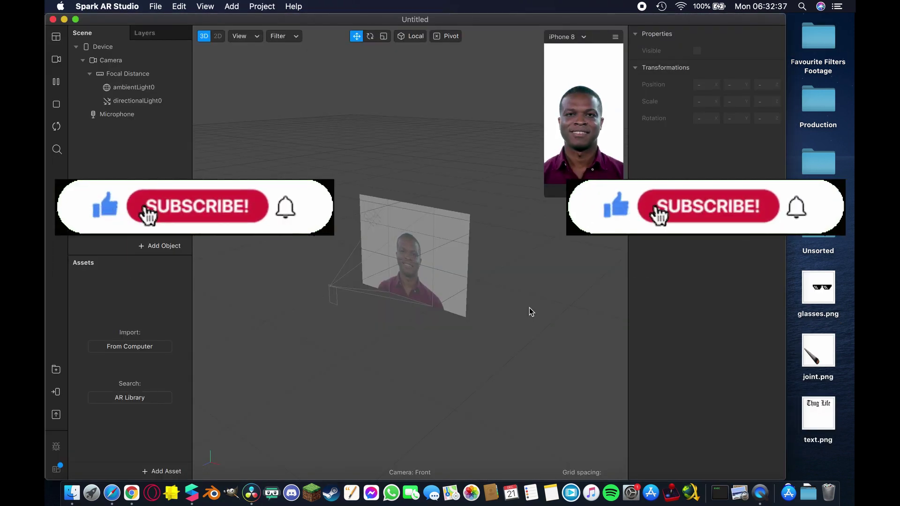
In Spark AR Studio, import glasses.png, joint.png and text.png from the desktop as textures and enable No compression for all three.
{"action": "left_click_drag", "start_coordinate": [854, 265], "coordinate": [796, 448]}
{"action": "left_click_drag", "start_coordinate": [818, 415], "coordinate": [131, 317]}
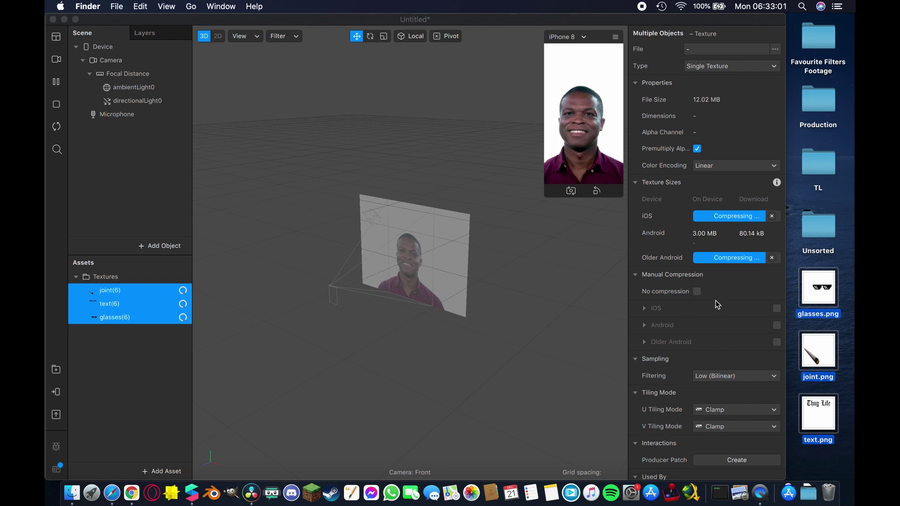
{"action": "left_click", "coordinate": [697, 291]}
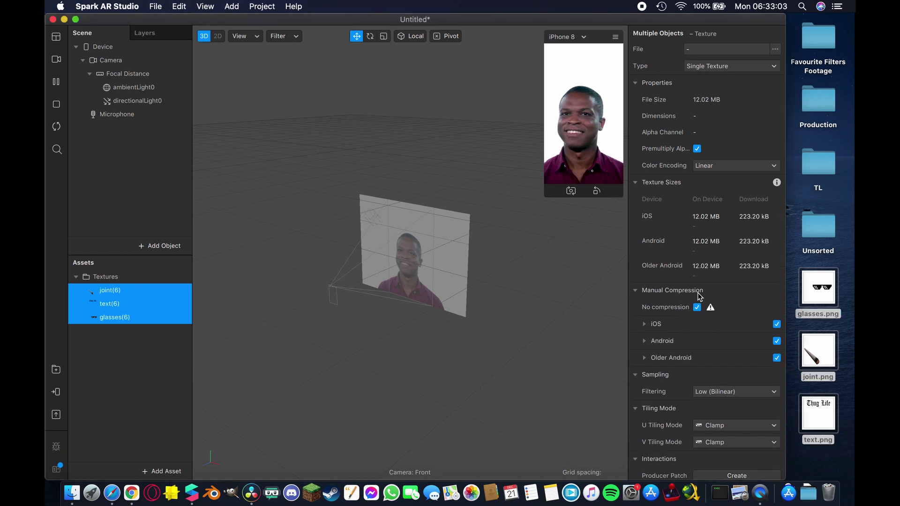
{"action": "mouse_move", "coordinate": [712, 309]}
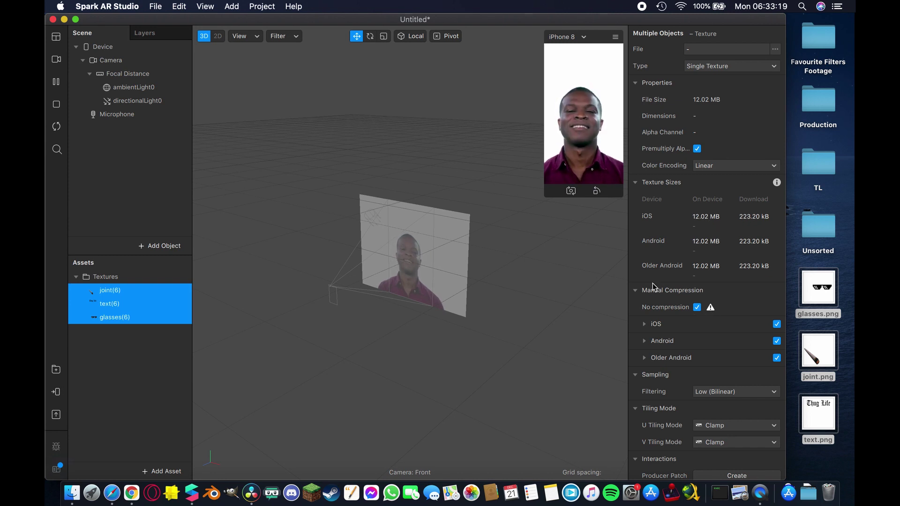
{"action": "left_click", "coordinate": [148, 355]}
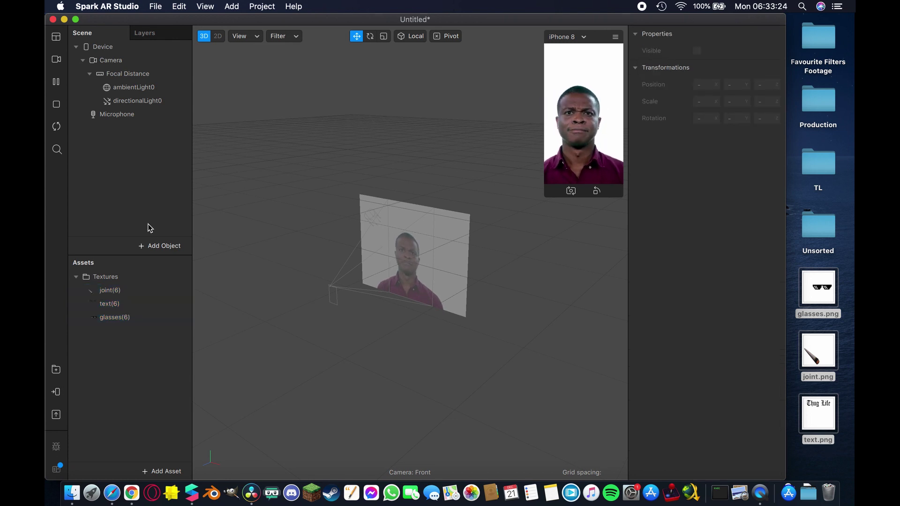
Switch the viewport to 2D editing and show the Patch Editor.
{"action": "left_click", "coordinate": [221, 36]}
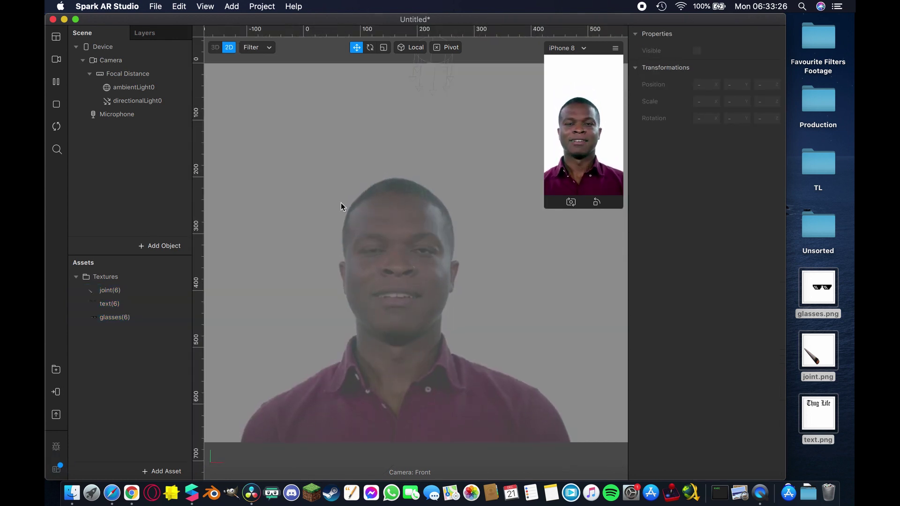
{"action": "scroll", "coordinate": [371, 237], "scroll_direction": "down", "scroll_amount": 3}
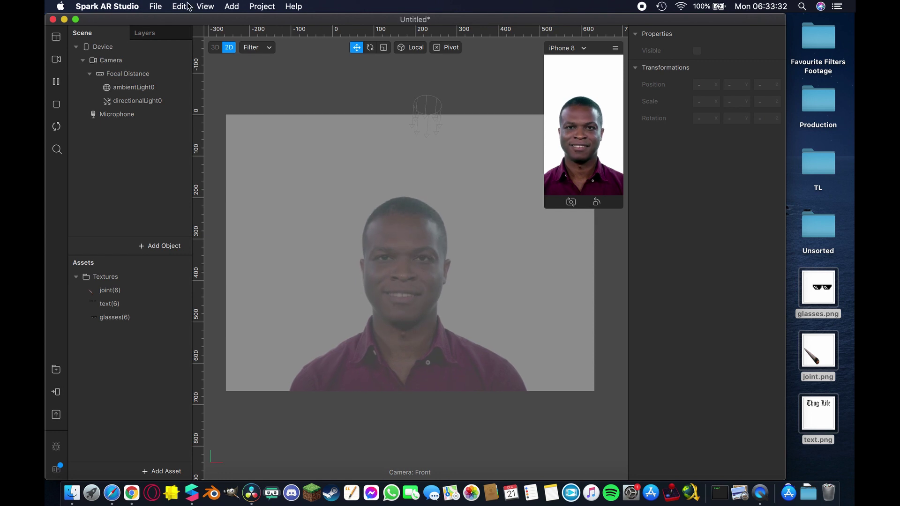
{"action": "left_click", "coordinate": [206, 6]}
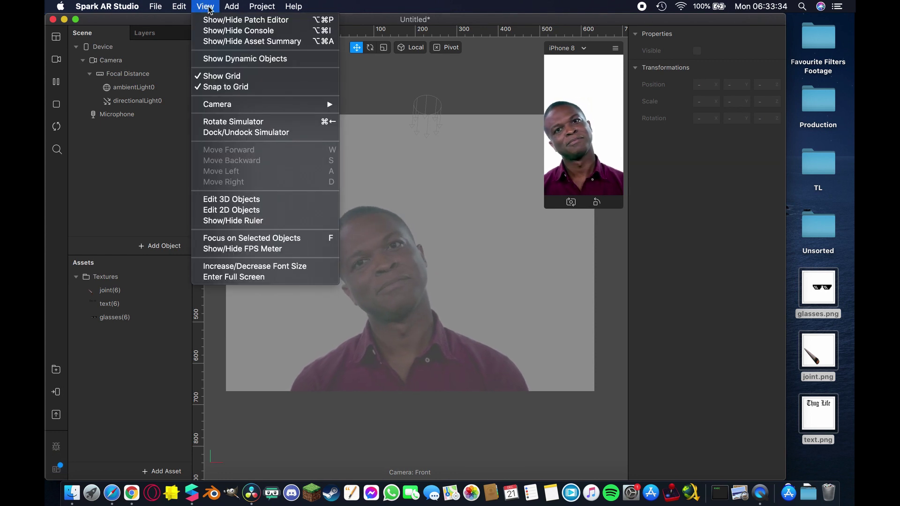
{"action": "left_click", "coordinate": [205, 21]}
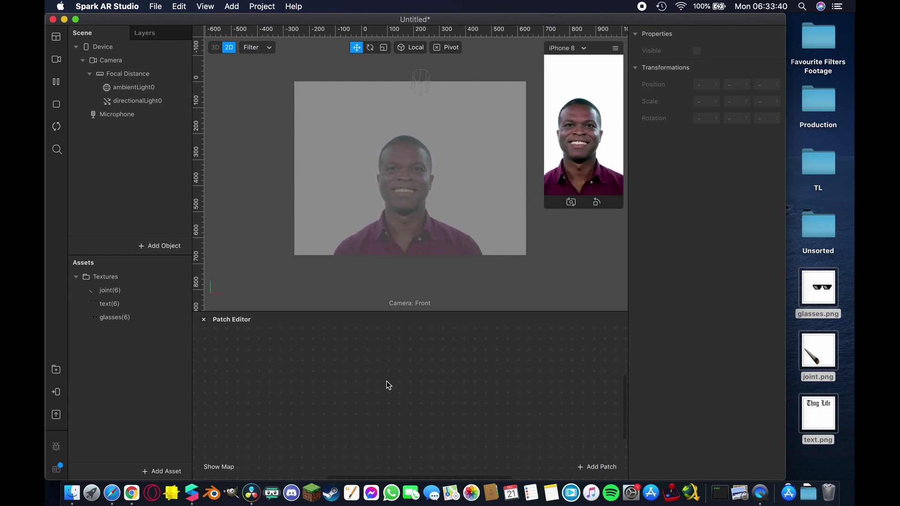
Add a Face Tracker to the scene and place a Null Object inside it.
{"action": "left_click", "coordinate": [165, 246]}
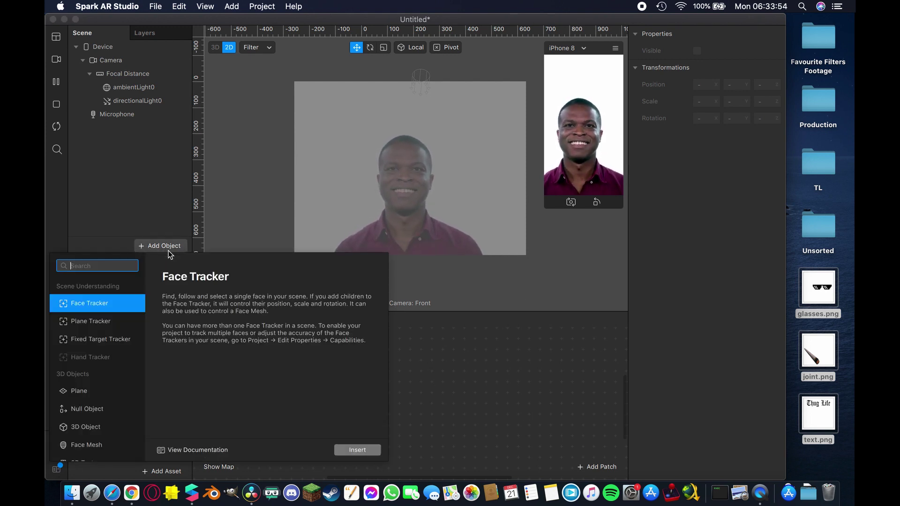
{"action": "left_click", "coordinate": [103, 308]}
{"action": "left_click", "coordinate": [103, 307]}
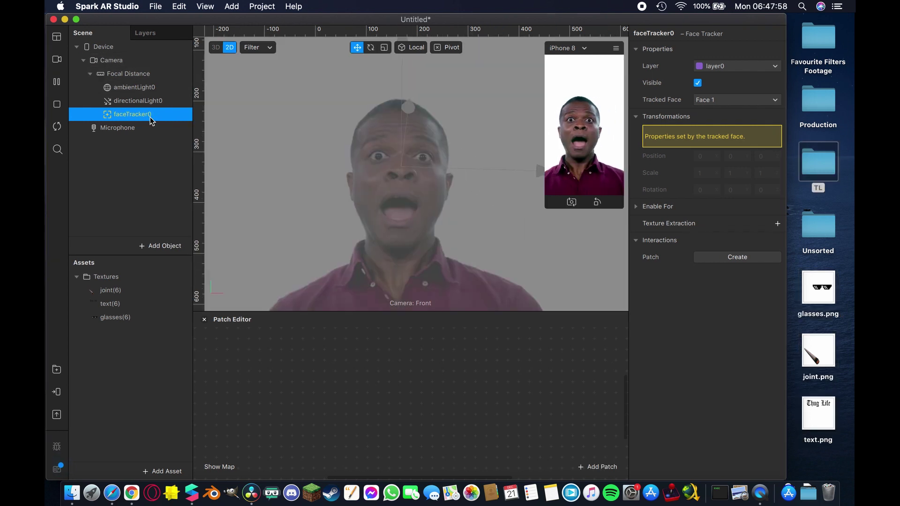
{"action": "right_click", "coordinate": [151, 119]}
{"action": "mouse_move", "coordinate": [181, 130]}
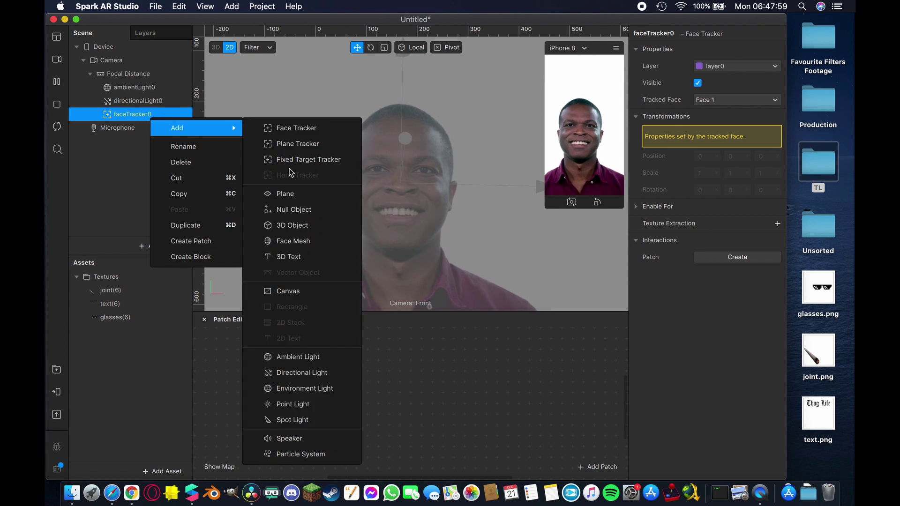
{"action": "left_click", "coordinate": [293, 210]}
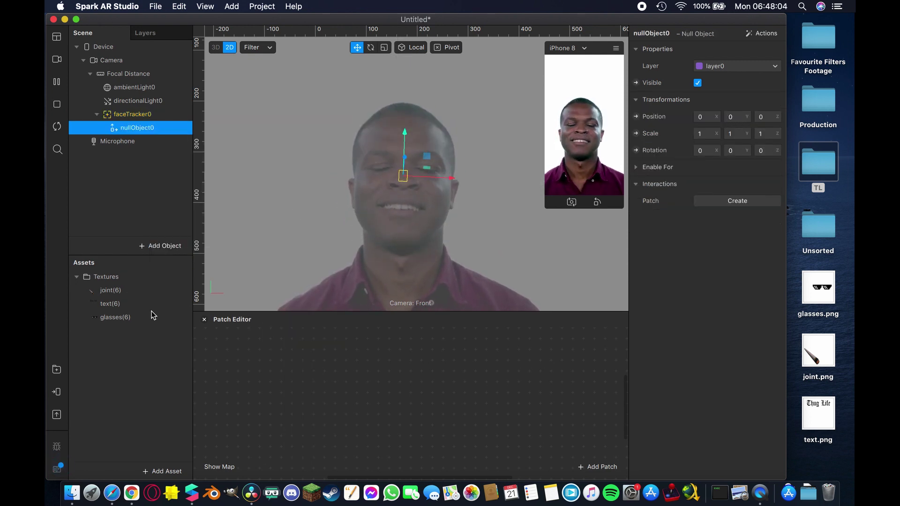
Add a plane inside the null object and duplicate it twice.
{"action": "right_click", "coordinate": [160, 130]}
{"action": "mouse_move", "coordinate": [200, 141]}
{"action": "left_click", "coordinate": [300, 205]}
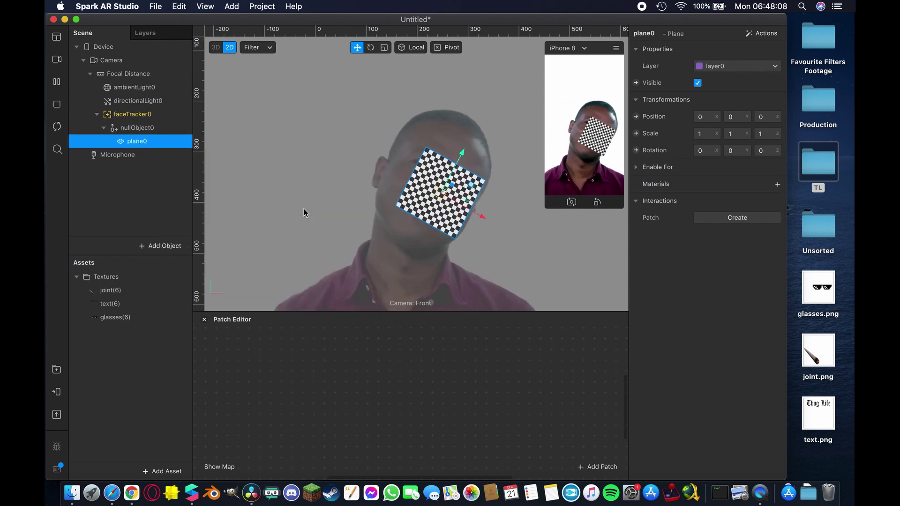
{"action": "right_click", "coordinate": [141, 141]}
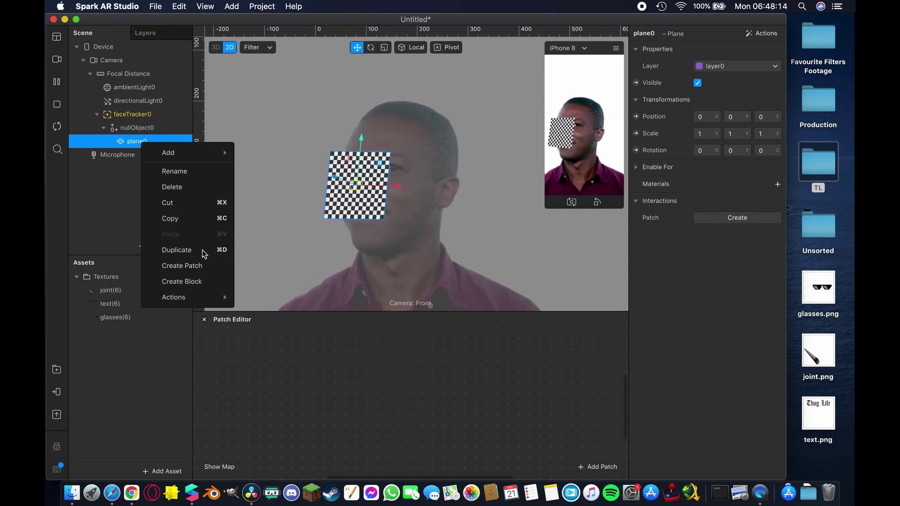
{"action": "left_click", "coordinate": [215, 251]}
{"action": "key", "text": "super+d"}
Rename the three planes, in order from the first, as text, glasses and joint.
{"action": "double_click", "coordinate": [140, 142]}
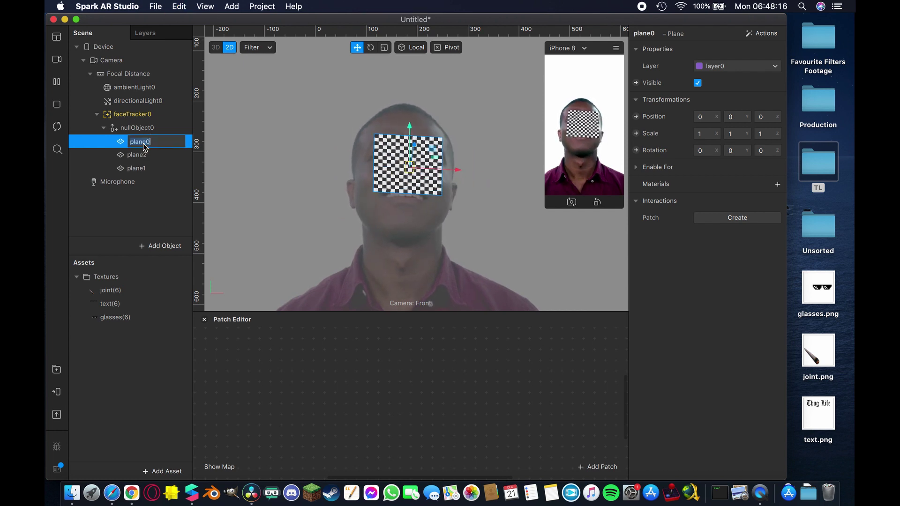
{"action": "key", "text": "Return"}
{"action": "double_click", "coordinate": [140, 155]}
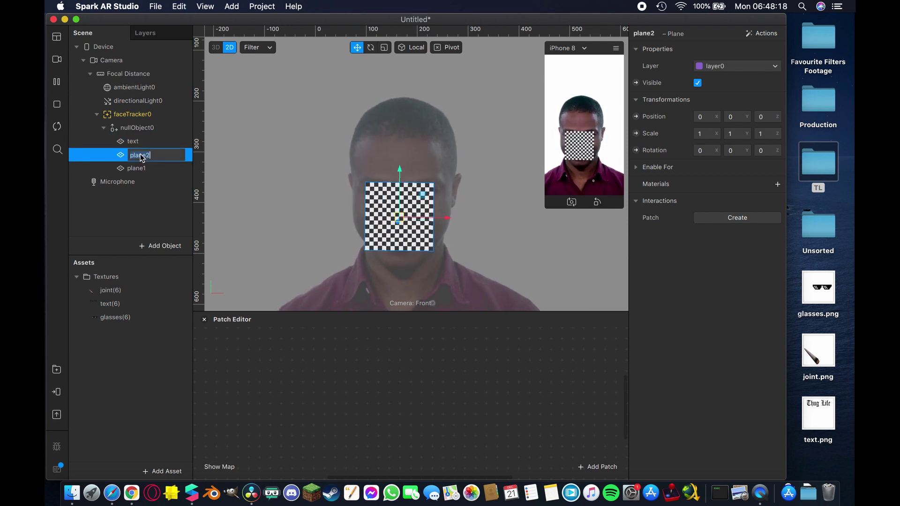
{"action": "type", "text": "glasses"}
{"action": "key", "text": "Return"}
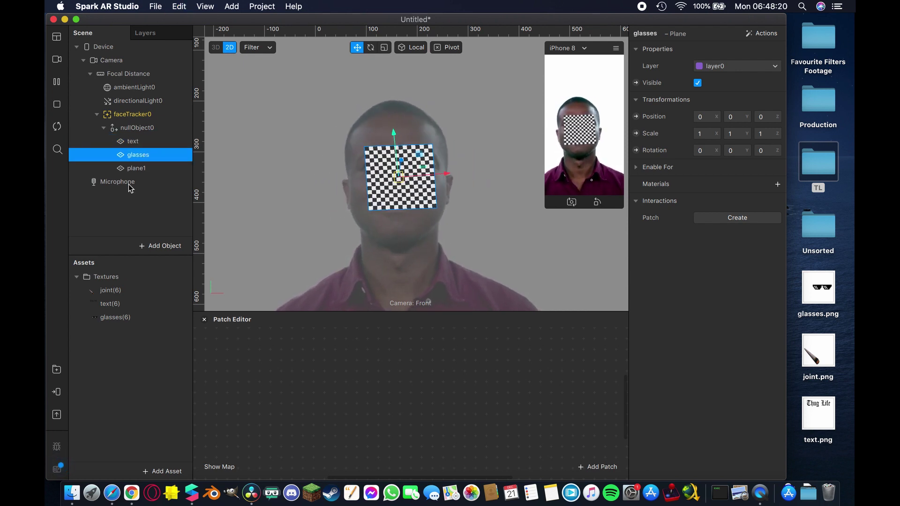
{"action": "double_click", "coordinate": [140, 171]}
{"action": "type", "text": "joint"}
{"action": "key", "text": "Return"}
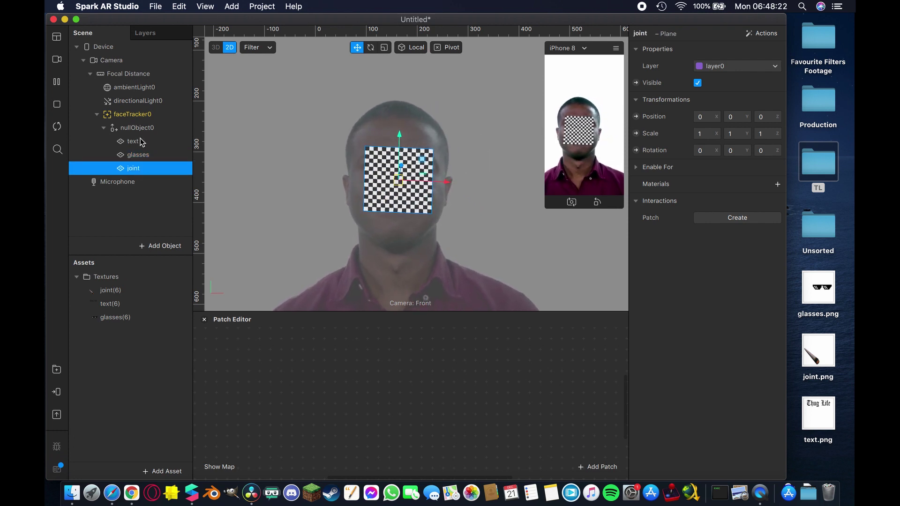
Create a new material for the text plane and rename that material text.
{"action": "left_click", "coordinate": [136, 142]}
{"action": "left_click", "coordinate": [778, 185]}
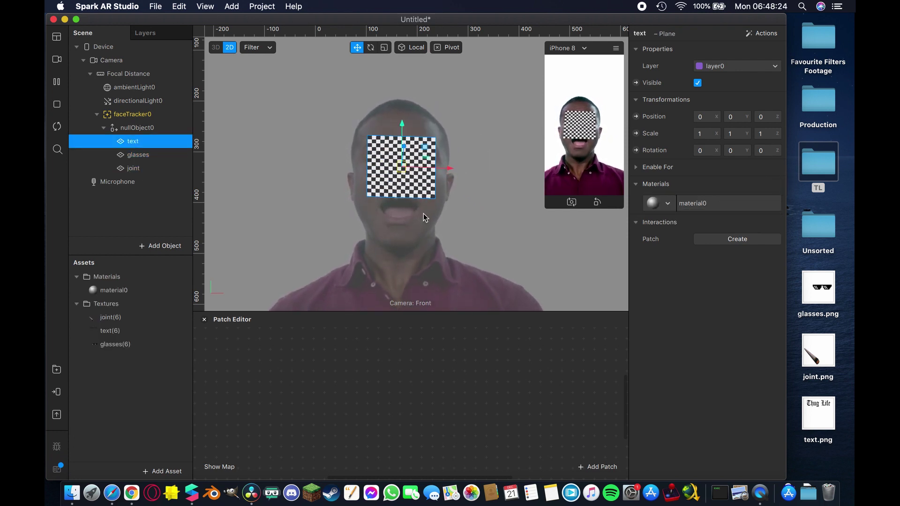
{"action": "double_click", "coordinate": [116, 289]}
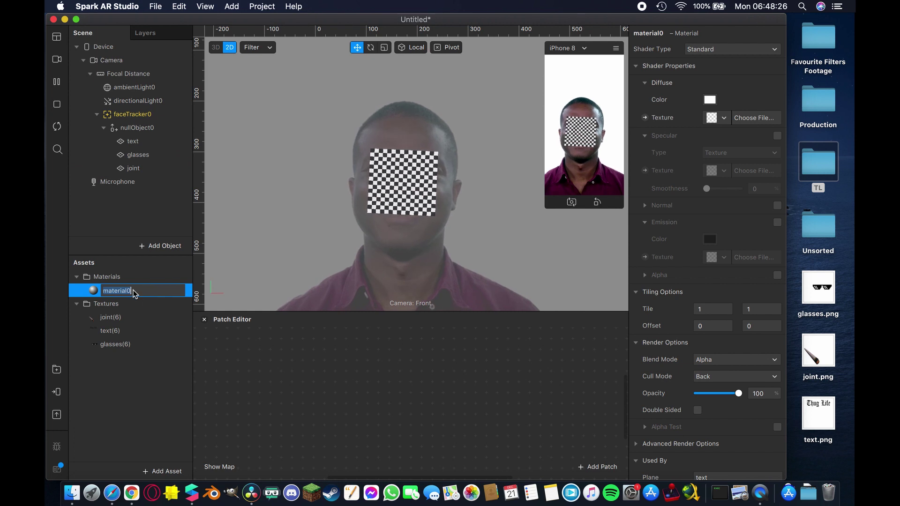
{"action": "type", "text": "text"}
{"action": "key", "text": "Return"}
Duplicate the text material twice and rename the copies glasses and joint.
{"action": "key", "text": "super+d"}
{"action": "key", "text": "super+d"}
{"action": "double_click", "coordinate": [116, 303]}
{"action": "type", "text": "glasses"}
{"action": "key", "text": "Return"}
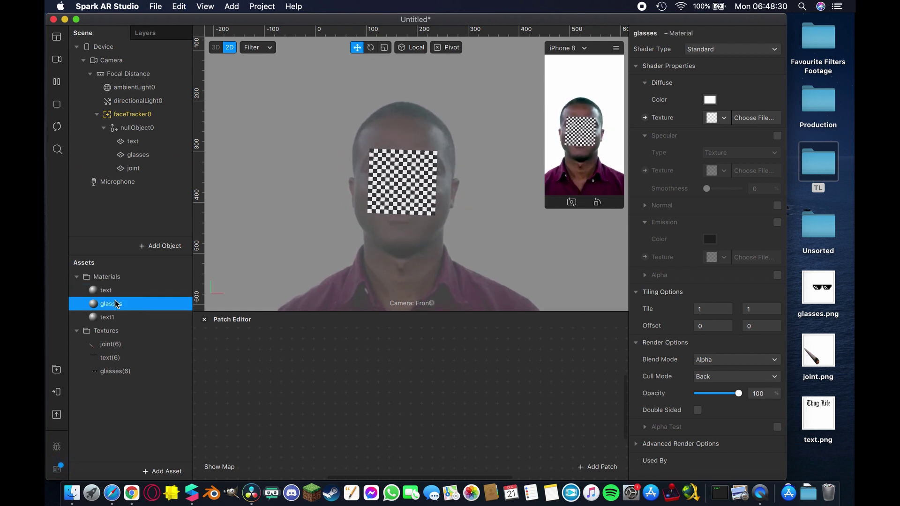
{"action": "double_click", "coordinate": [110, 321]}
{"action": "type", "text": "joint"}
{"action": "key", "text": "Return"}
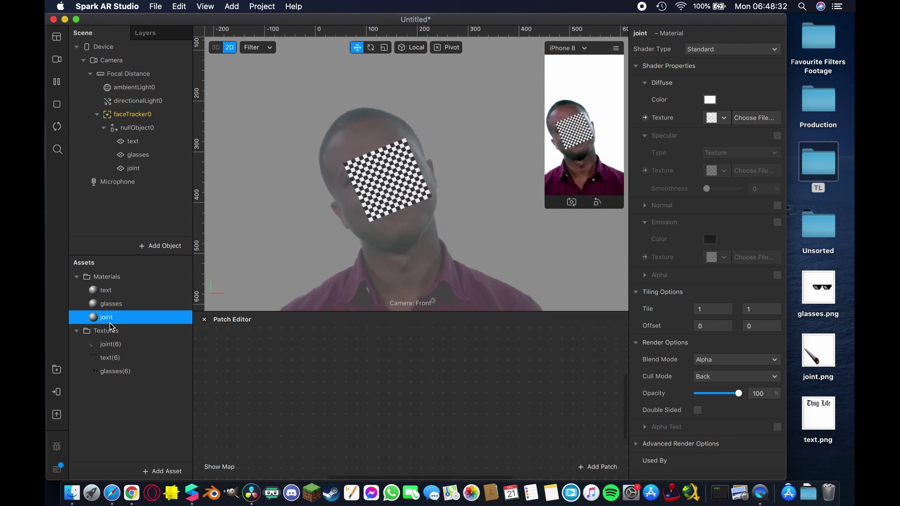
Assign the glasses material to the glasses plane and the joint material to the joint plane.
{"action": "left_click", "coordinate": [137, 158]}
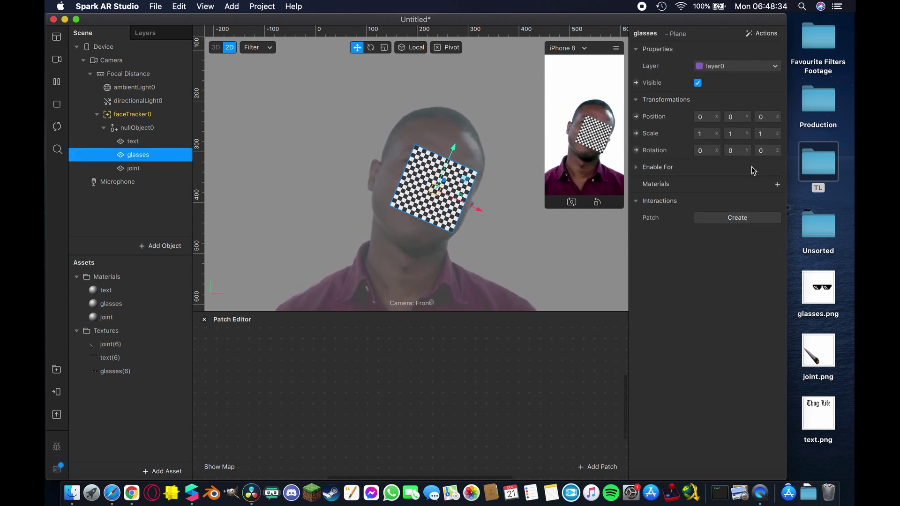
{"action": "left_click", "coordinate": [777, 185]}
{"action": "left_click", "coordinate": [734, 222]}
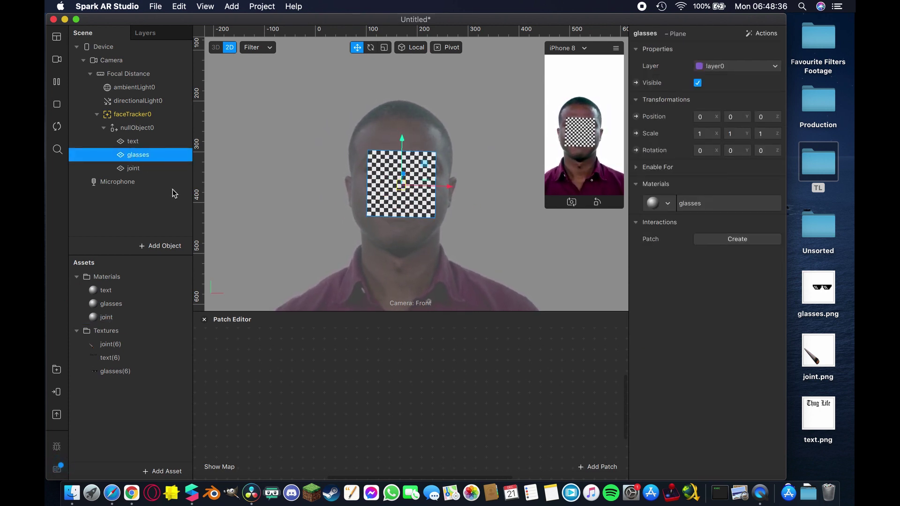
{"action": "left_click", "coordinate": [154, 169]}
{"action": "left_click", "coordinate": [777, 185]}
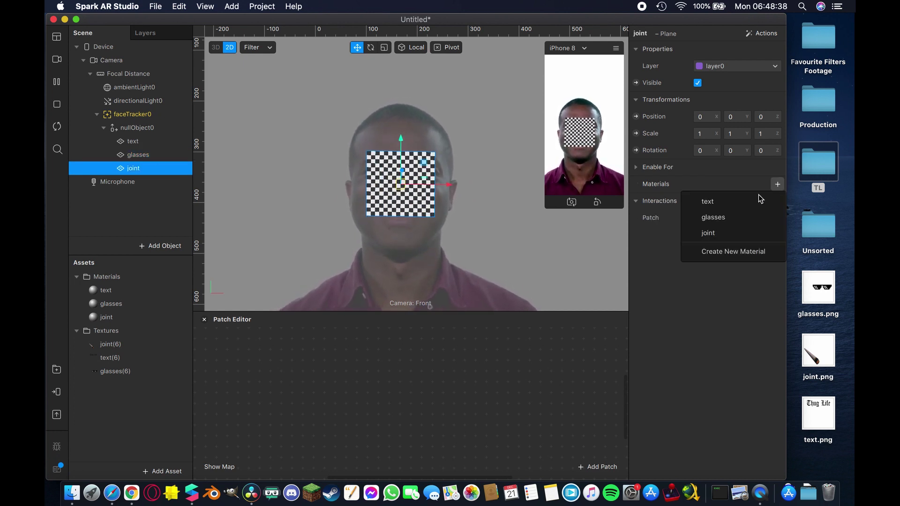
{"action": "left_click", "coordinate": [731, 234]}
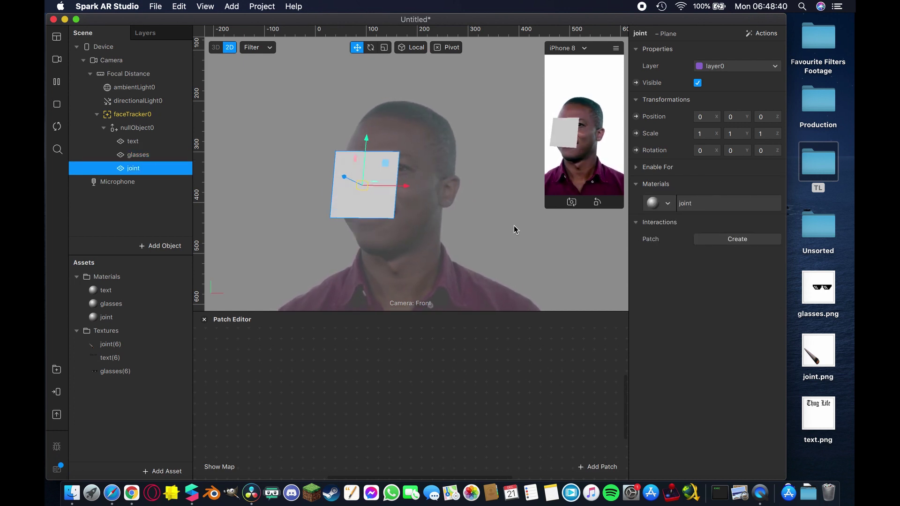
Set the shader type of the text, glasses and joint materials to Flat.
{"action": "left_click", "coordinate": [124, 296]}
{"action": "left_click", "coordinate": [107, 317], "text": "shift"}
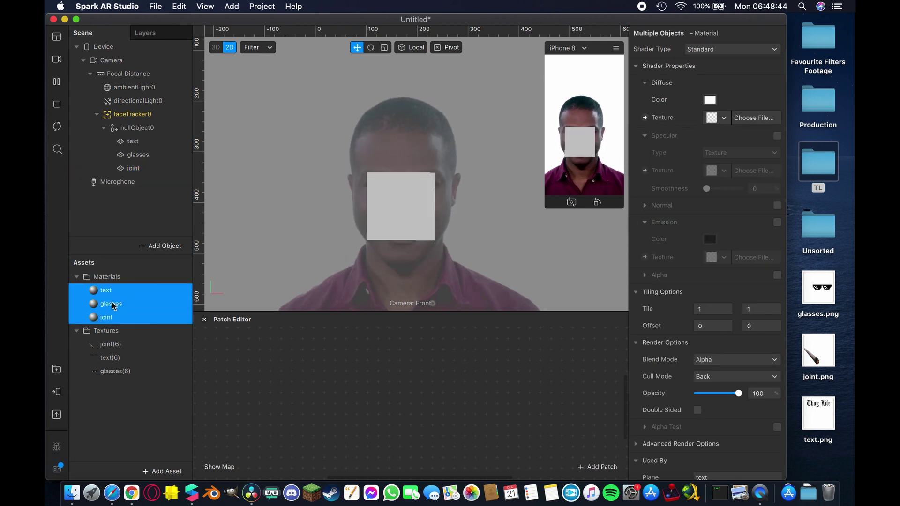
{"action": "left_click", "coordinate": [713, 49]}
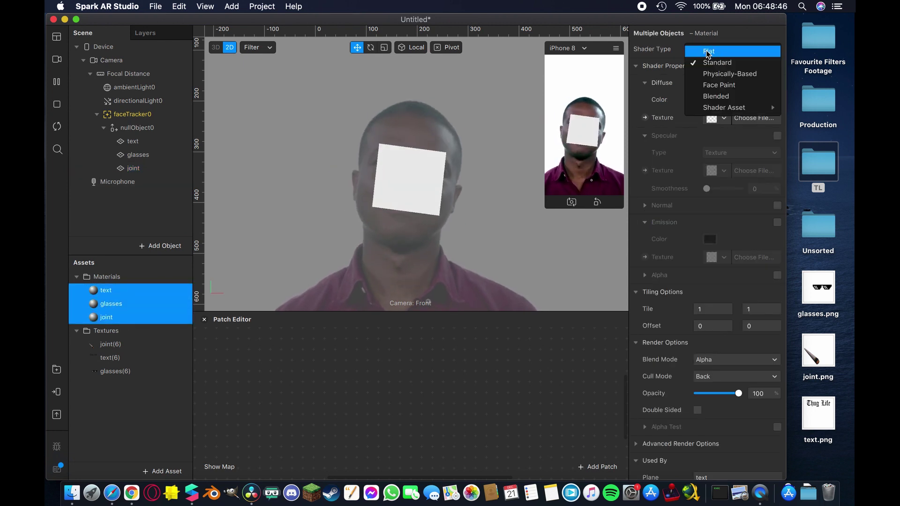
{"action": "left_click", "coordinate": [709, 51]}
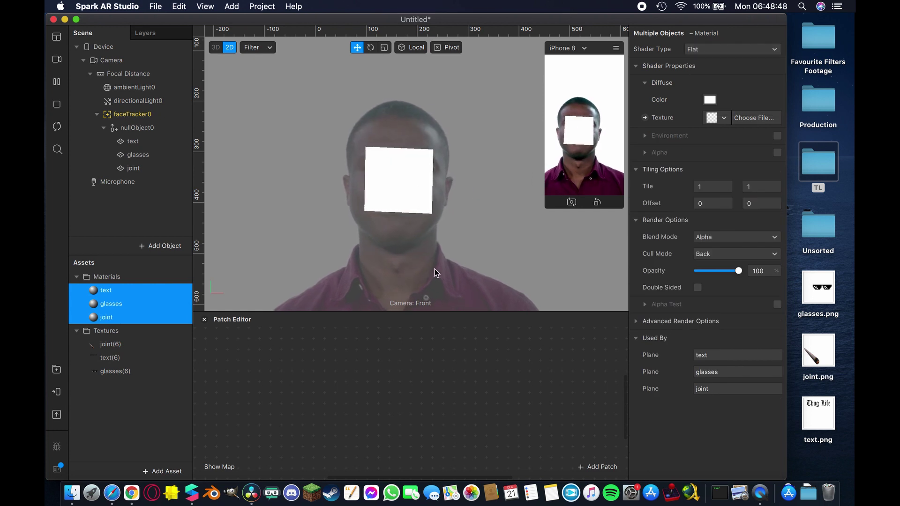
Assign the text(6) texture to the text material.
{"action": "double_click", "coordinate": [144, 291]}
{"action": "key", "text": "Return"}
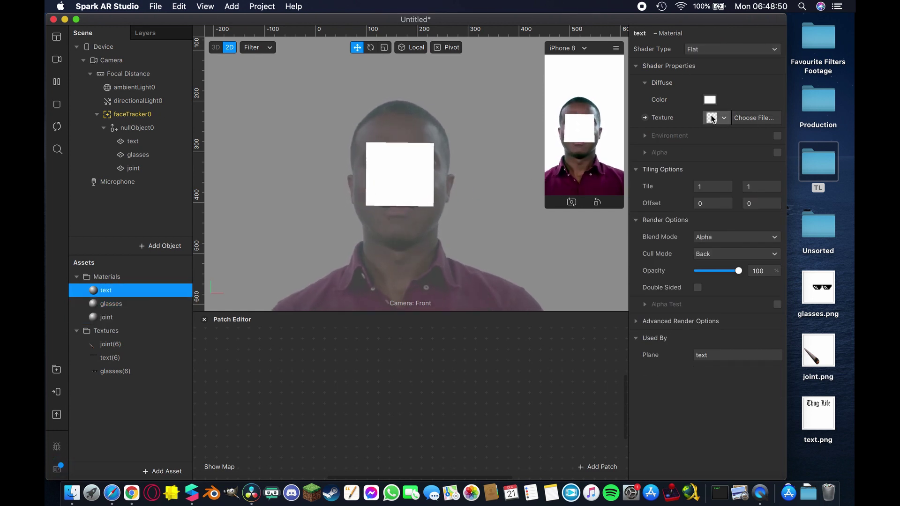
{"action": "left_click", "coordinate": [724, 117]}
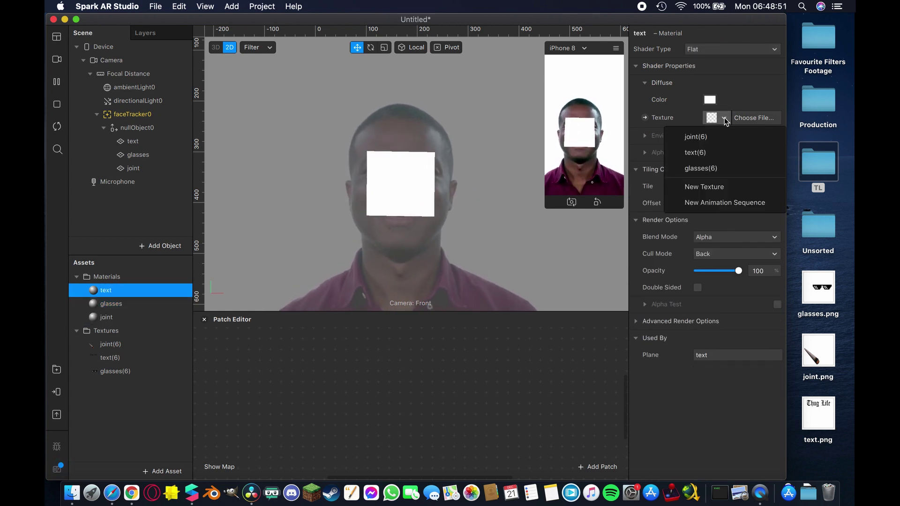
{"action": "left_click", "coordinate": [694, 153]}
Assign the glasses(6) texture to the glasses material and the joint(6) texture to the joint material.
{"action": "left_click", "coordinate": [145, 304]}
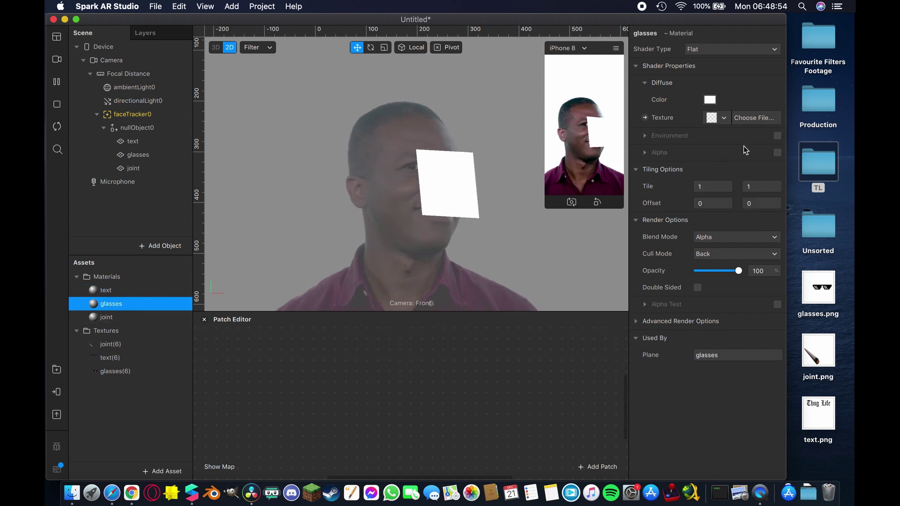
{"action": "left_click", "coordinate": [717, 117]}
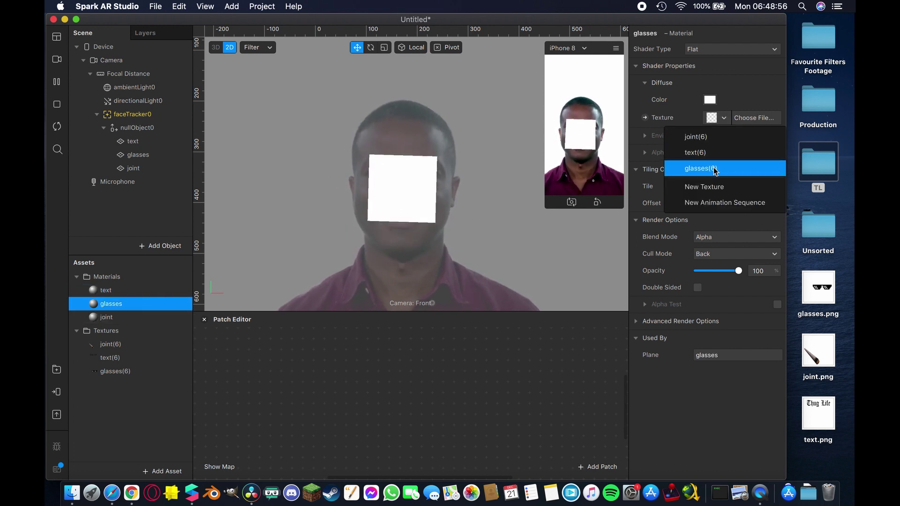
{"action": "left_click", "coordinate": [700, 168]}
{"action": "left_click", "coordinate": [143, 318]}
{"action": "left_click", "coordinate": [719, 118]}
{"action": "left_click", "coordinate": [710, 135]}
Resize the simulator preview to a medium size and enlarge the viewport by shrinking the Patch Editor.
{"action": "left_click_drag", "start_coordinate": [545, 208], "coordinate": [397, 470]}
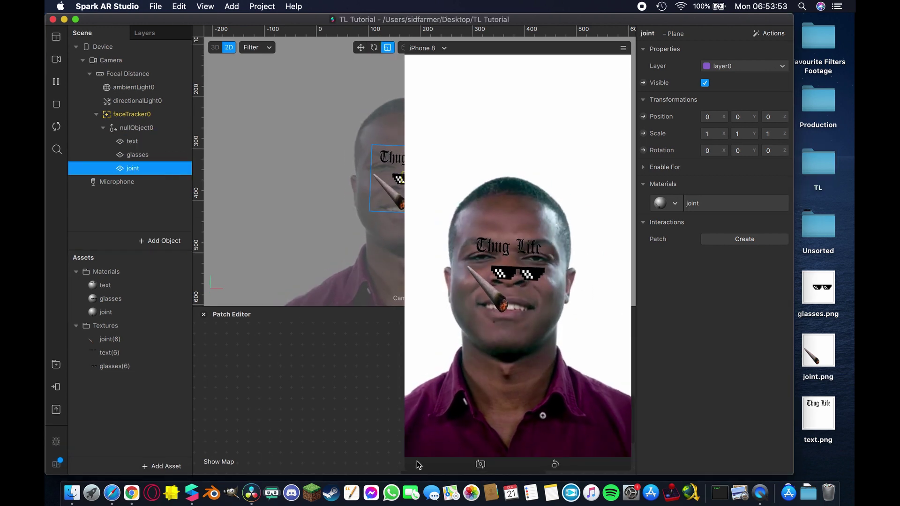
{"action": "left_click_drag", "start_coordinate": [529, 360], "coordinate": [506, 427]}
{"action": "scroll", "coordinate": [416, 225], "scroll_direction": "up", "scroll_amount": 2}
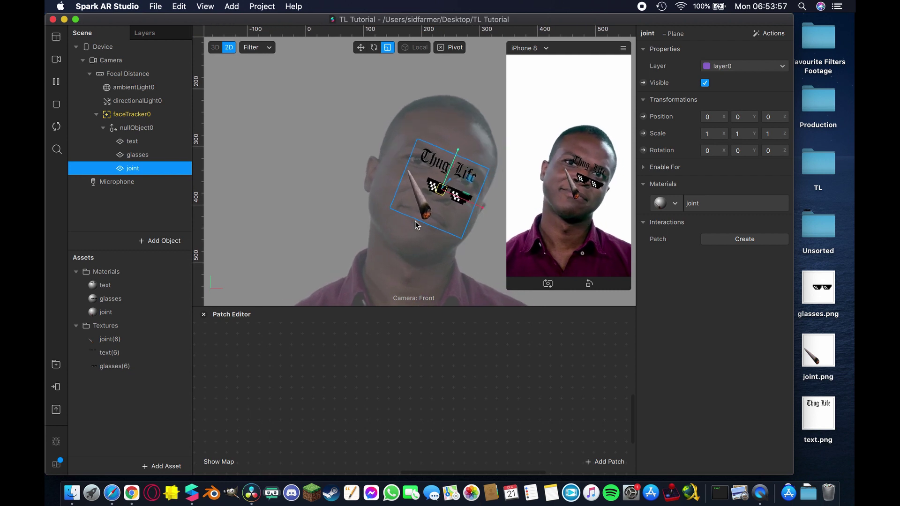
{"action": "left_click_drag", "start_coordinate": [409, 307], "coordinate": [409, 399]}
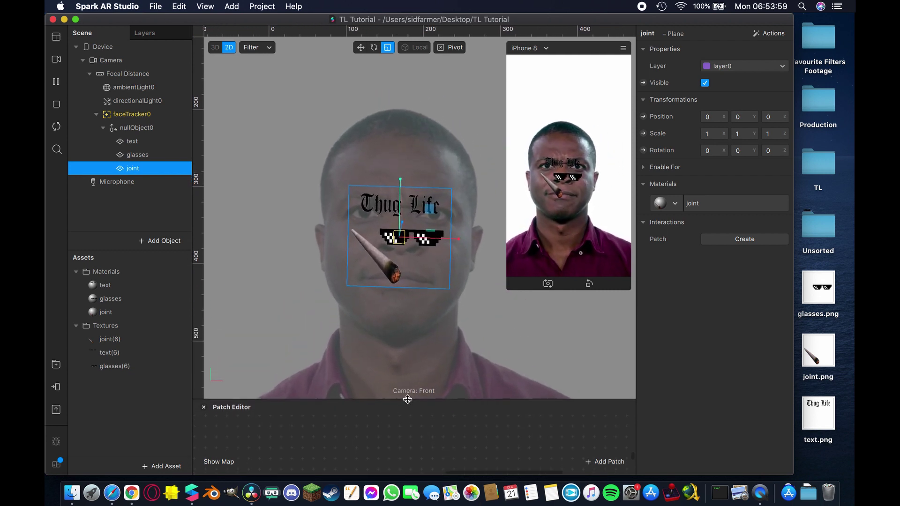
Move the text plane up so that Thug Life sits above the head, at a Y position of about 0.114.
{"action": "left_click", "coordinate": [141, 141]}
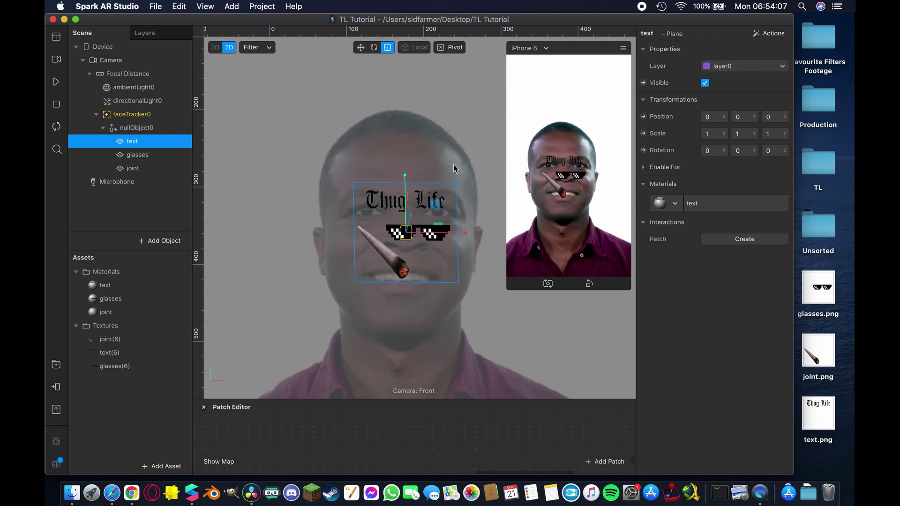
{"action": "left_click", "coordinate": [374, 48]}
{"action": "left_click", "coordinate": [360, 47]}
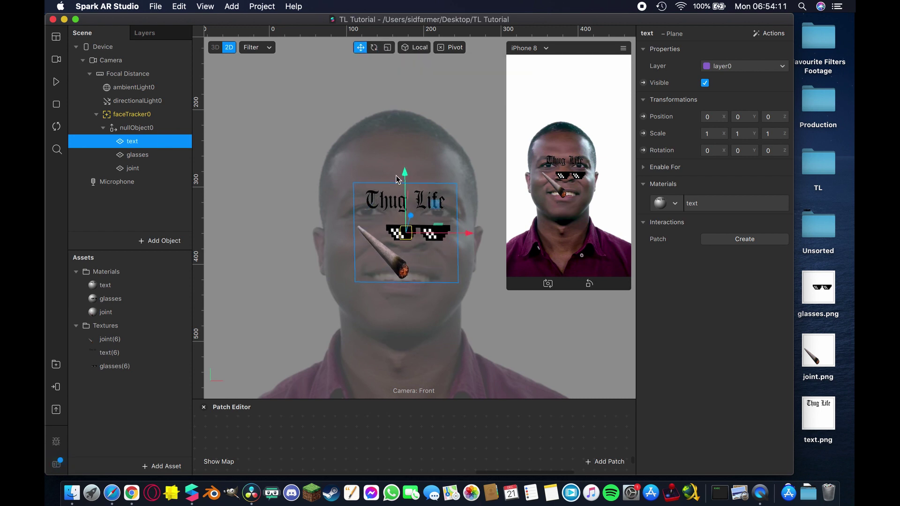
{"action": "key", "text": "e"}
{"action": "key", "text": "r"}
{"action": "left_click_drag", "start_coordinate": [406, 178], "coordinate": [401, 60]}
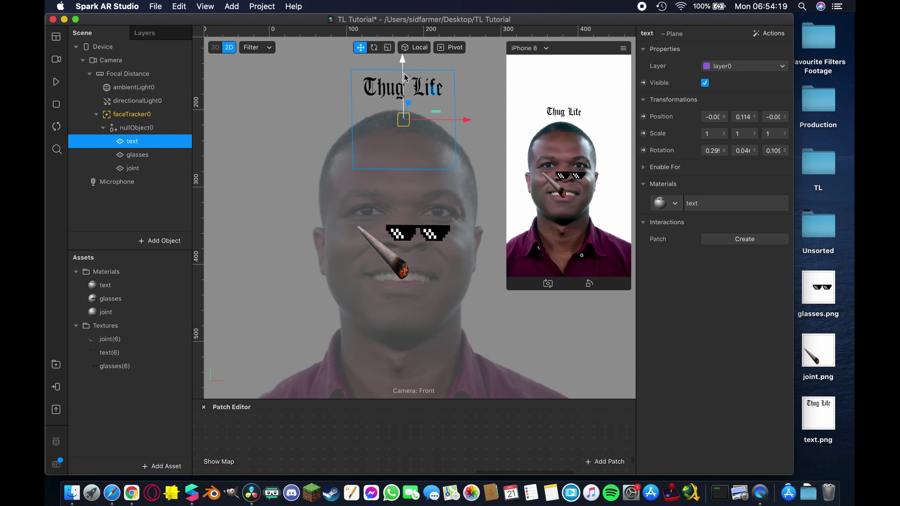
Scale the text plane to about 2.95 and lower it so the lettering is centred just above the head.
{"action": "key", "text": "r"}
{"action": "left_click_drag", "start_coordinate": [431, 91], "coordinate": [443, 98]}
{"action": "key", "text": "w"}
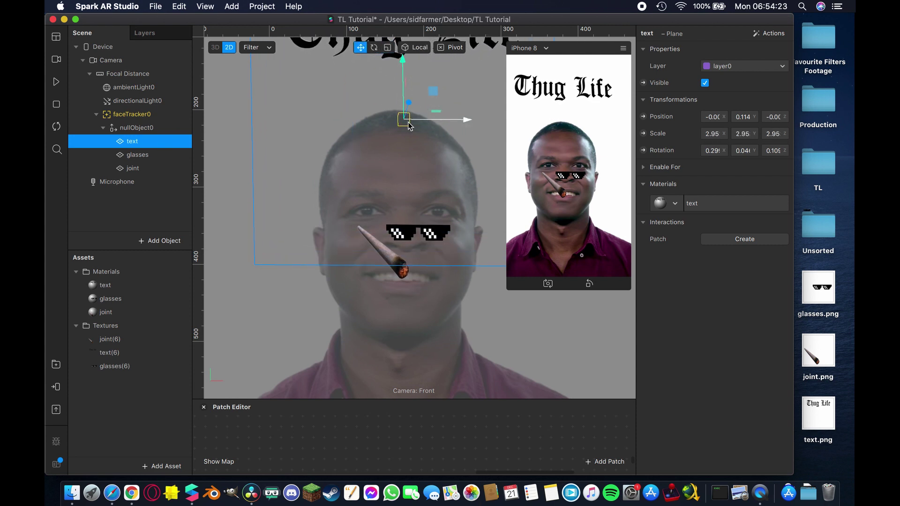
{"action": "left_click_drag", "start_coordinate": [403, 61], "coordinate": [403, 98]}
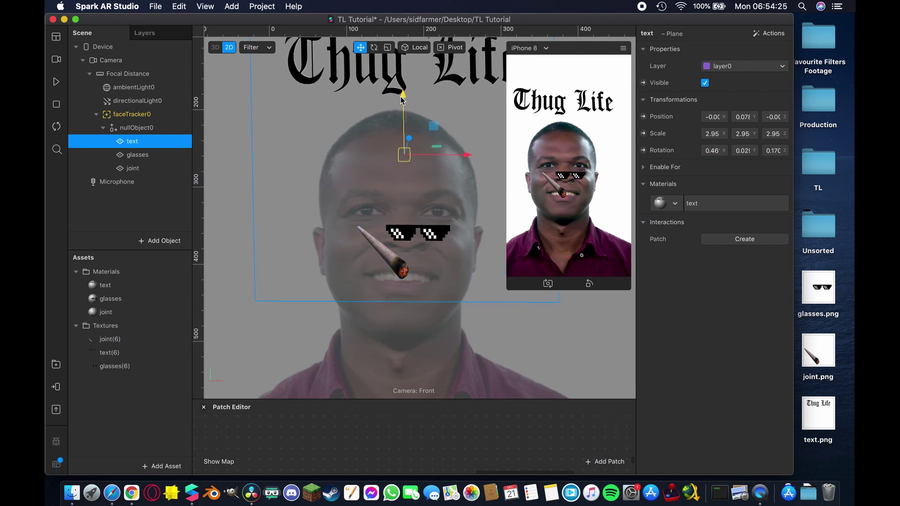
{"action": "mouse_move", "coordinate": [468, 160]}
{"action": "left_mouse_down"}
{"action": "mouse_move", "coordinate": [448, 162]}
{"action": "mouse_move", "coordinate": [462, 161]}
{"action": "left_mouse_up"}
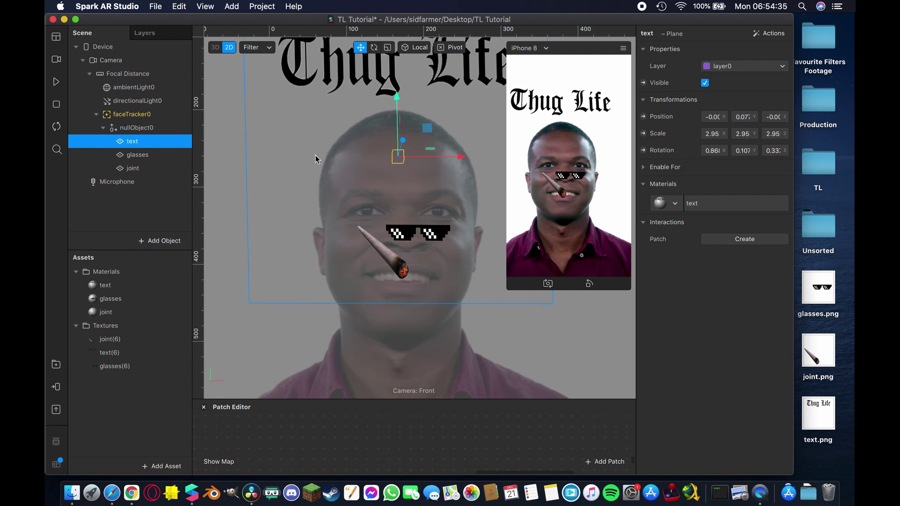
Scale the glasses plane to about 2.8 and position it centrally over the eyes.
{"action": "left_click", "coordinate": [137, 155]}
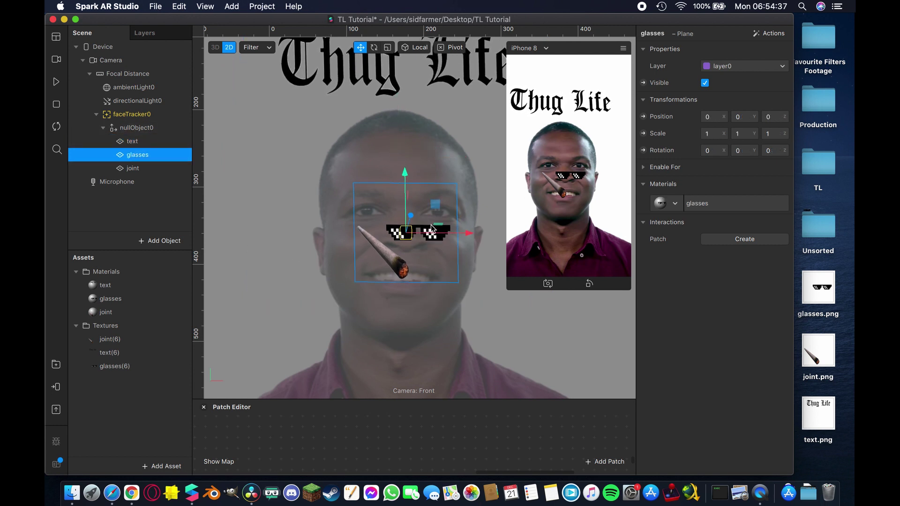
{"action": "key", "text": "r"}
{"action": "left_click_drag", "start_coordinate": [411, 235], "coordinate": [404, 241]}
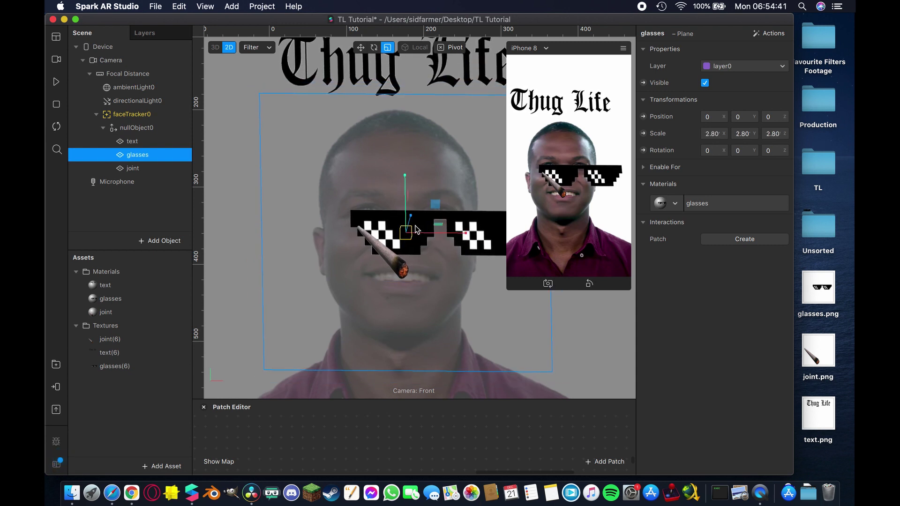
{"action": "left_click_drag", "start_coordinate": [401, 180], "coordinate": [404, 150]}
{"action": "left_click_drag", "start_coordinate": [468, 220], "coordinate": [431, 223]}
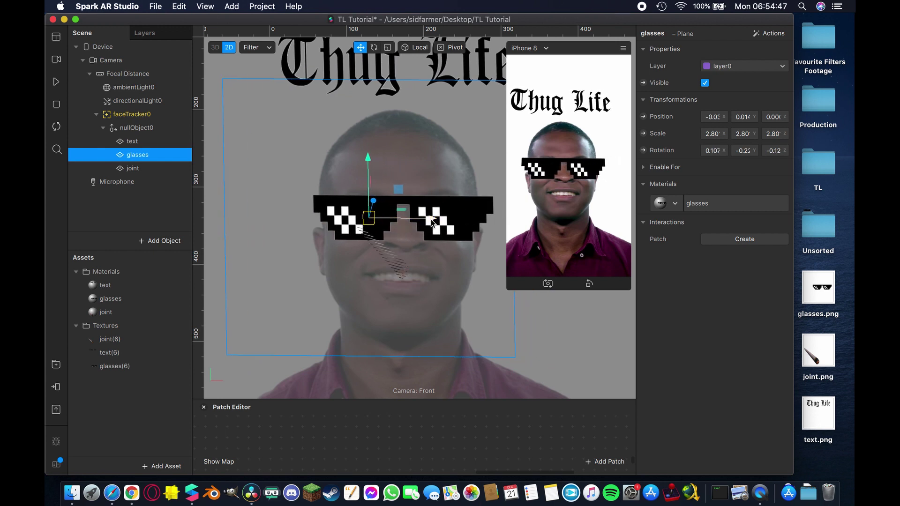
Move the joint plane down and sideways to the corner of the mouth, at an X position of about 0.056.
{"action": "left_click", "coordinate": [138, 169]}
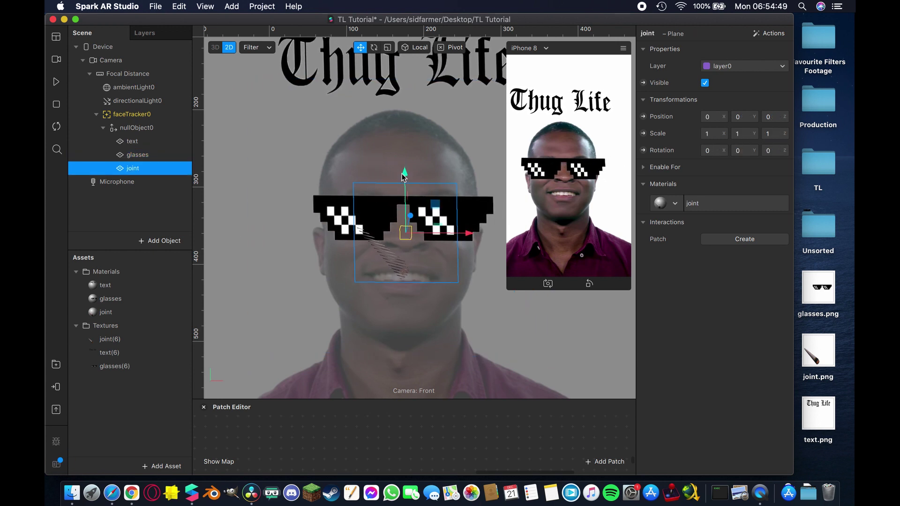
{"action": "left_click_drag", "start_coordinate": [405, 174], "coordinate": [406, 228]}
{"action": "left_click_drag", "start_coordinate": [469, 290], "coordinate": [539, 289]}
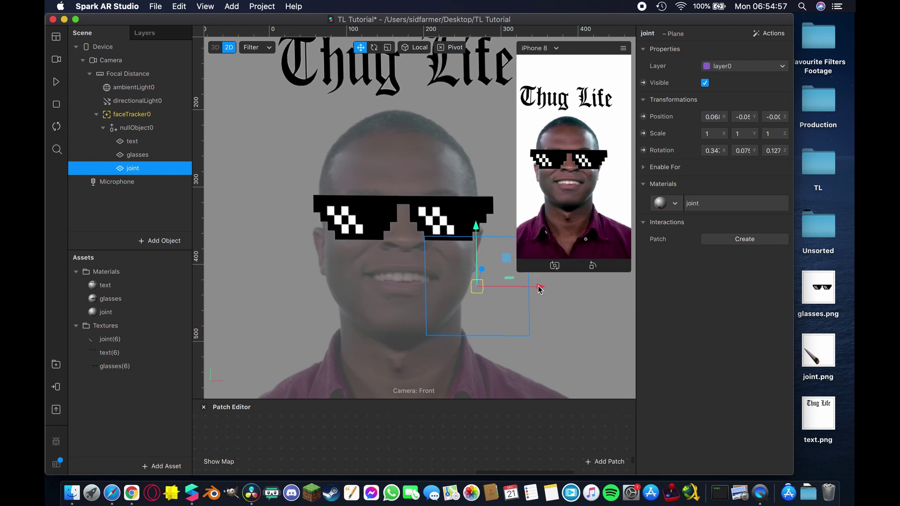
{"action": "mouse_move", "coordinate": [539, 289]}
{"action": "left_mouse_down"}
{"action": "mouse_move", "coordinate": [519, 289]}
{"action": "mouse_move", "coordinate": [528, 291]}
{"action": "left_mouse_up"}
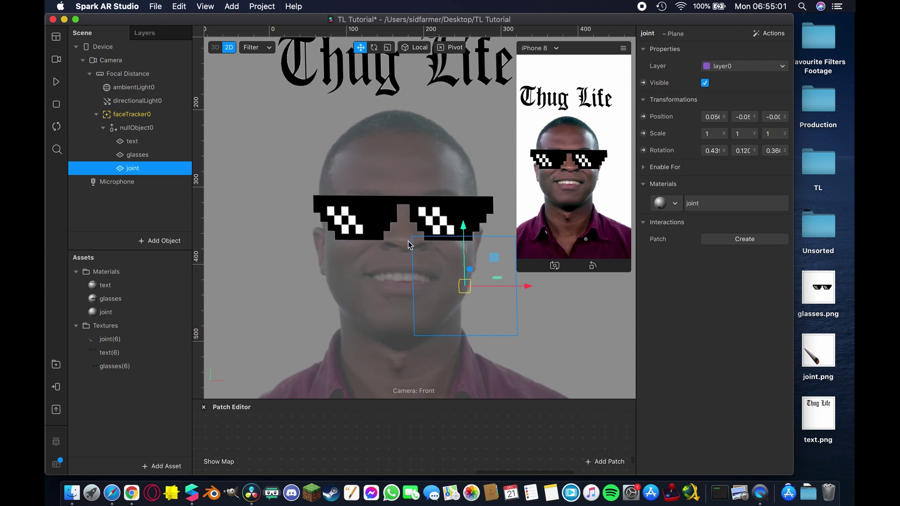
Adjust the glasses plane's Z position and set the joint plane's Z position to 0.02.
{"action": "left_click", "coordinate": [137, 142]}
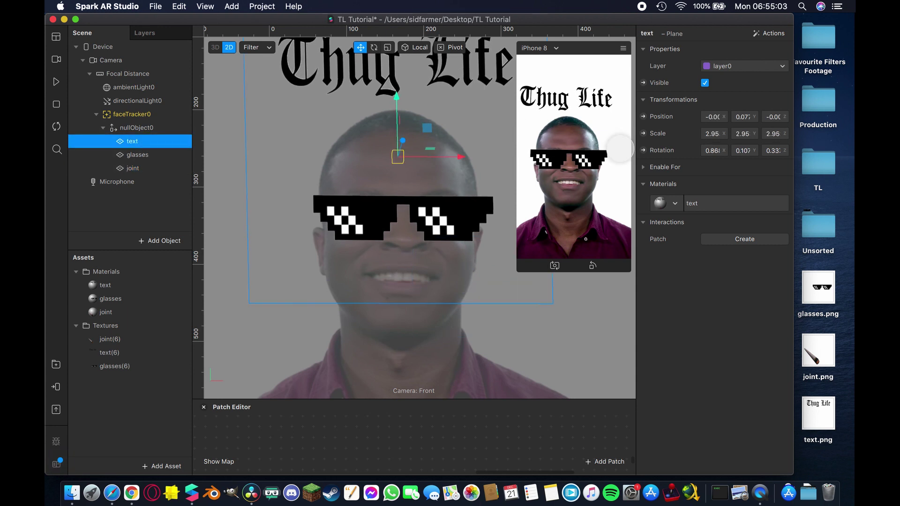
{"action": "left_click", "coordinate": [135, 155]}
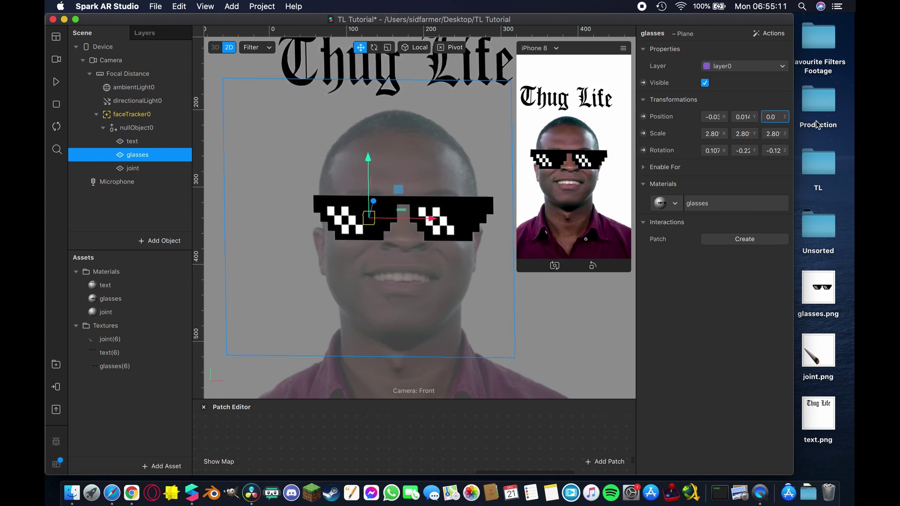
{"action": "left_click", "coordinate": [132, 169]}
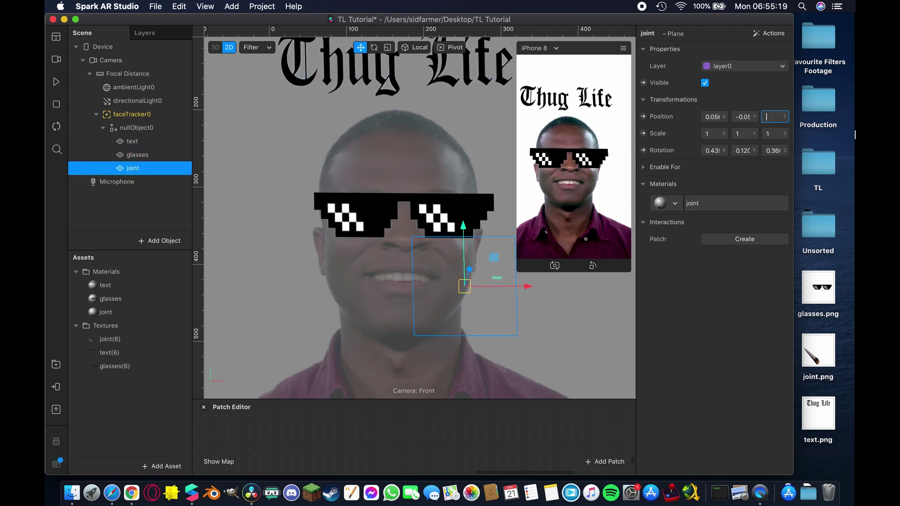
{"action": "type", "text": "0.02"}
{"action": "key", "text": "Return"}
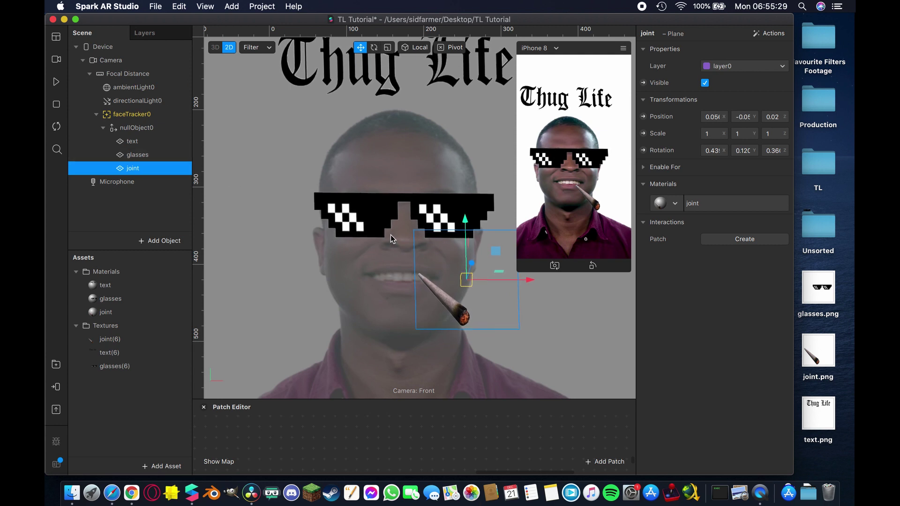
Scale the joint plane to about 1.513 and reposition it so its tip meets the corner of the mouth.
{"action": "left_click_drag", "start_coordinate": [529, 284], "coordinate": [547, 287]}
{"action": "left_click_drag", "start_coordinate": [483, 229], "coordinate": [483, 230]}
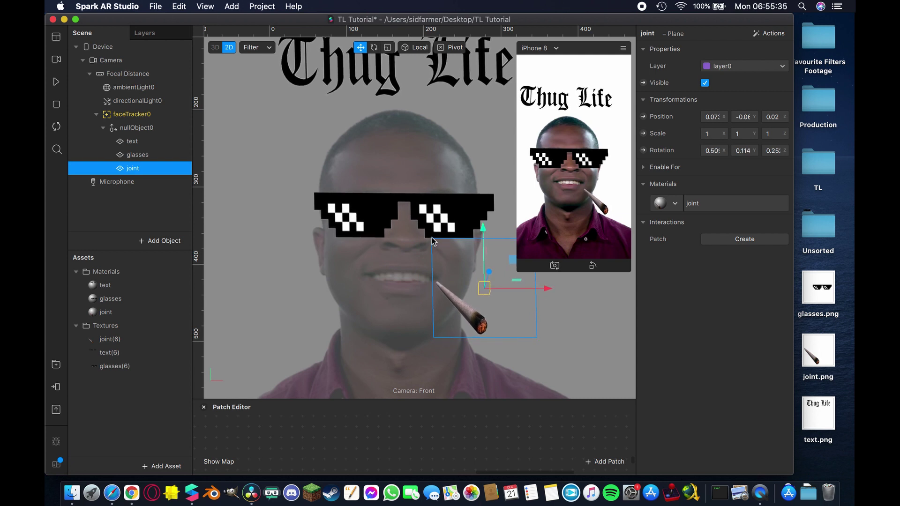
{"action": "left_click_drag", "start_coordinate": [484, 288], "coordinate": [441, 350]}
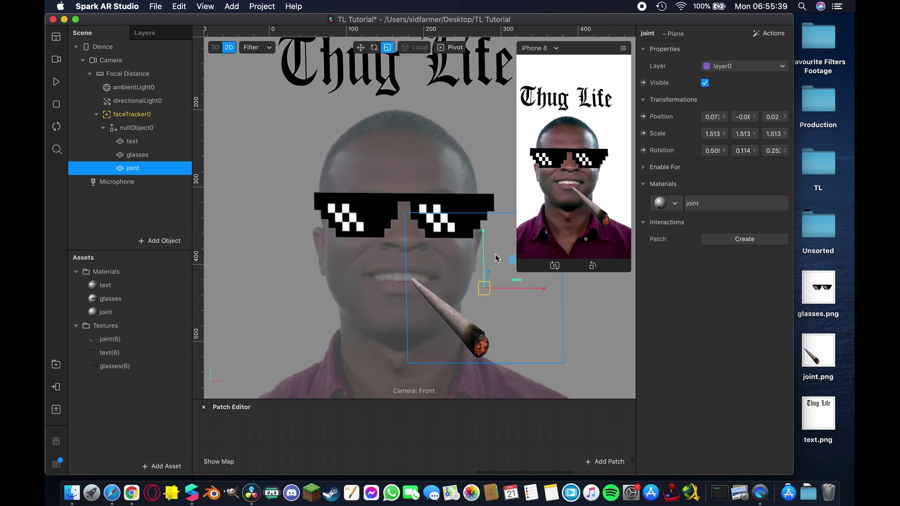
{"action": "key", "text": "w"}
{"action": "left_click_drag", "start_coordinate": [484, 288], "coordinate": [502, 287]}
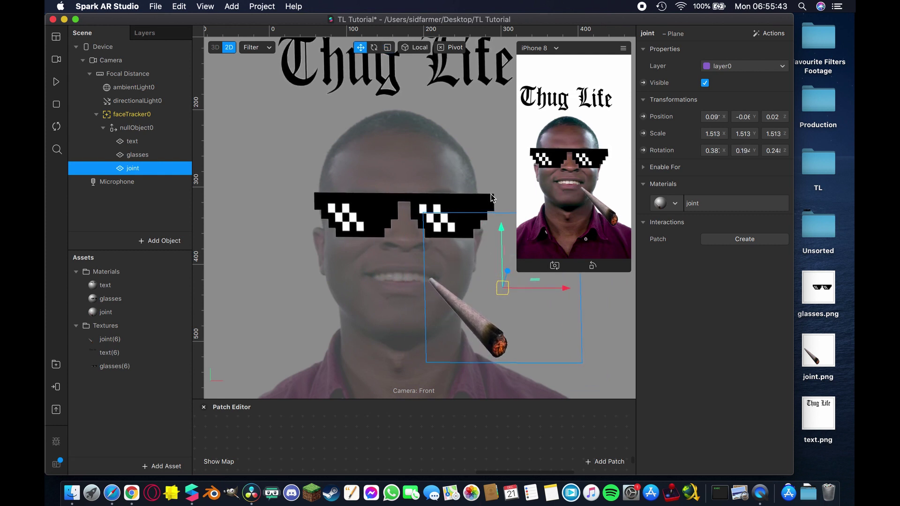
Pause the face preview on a tilted pose, adjust the glasses plane's Z position to about 0.007 in the 3D view, and resume playback.
{"action": "left_click", "coordinate": [57, 82]}
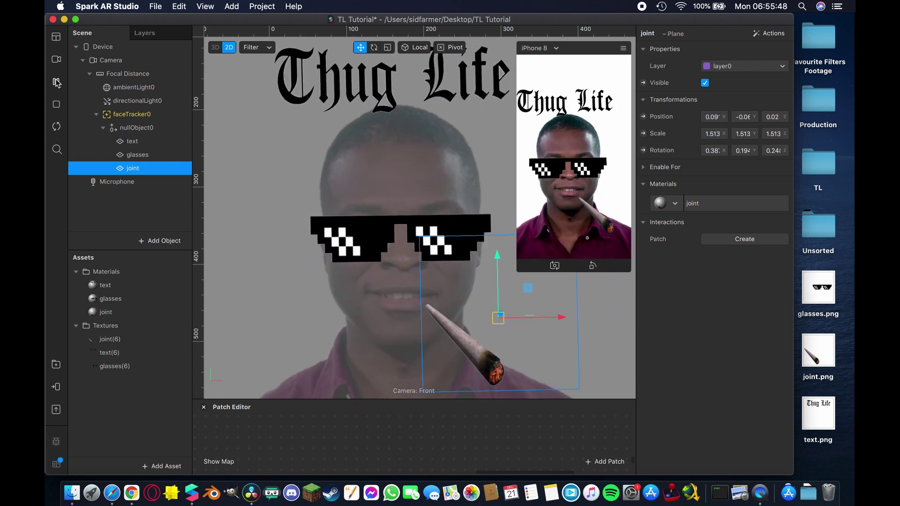
{"action": "left_click", "coordinate": [56, 83]}
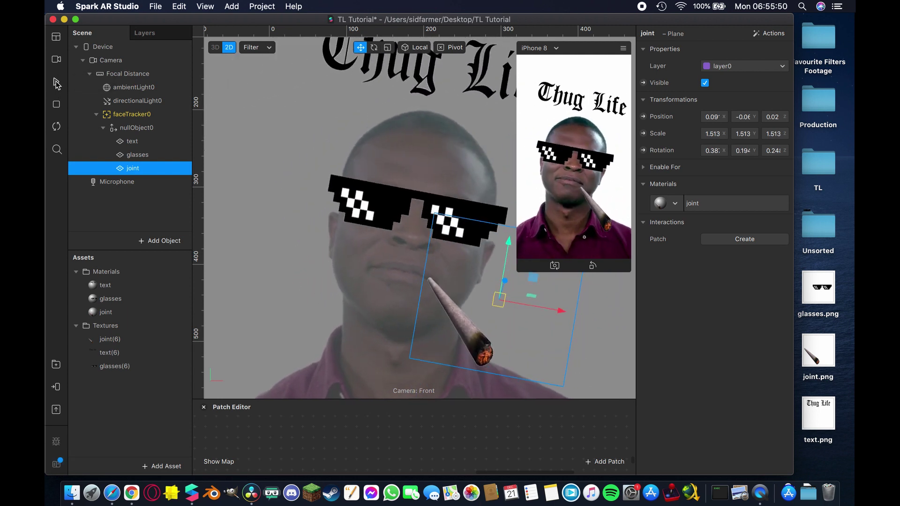
{"action": "left_click", "coordinate": [382, 205]}
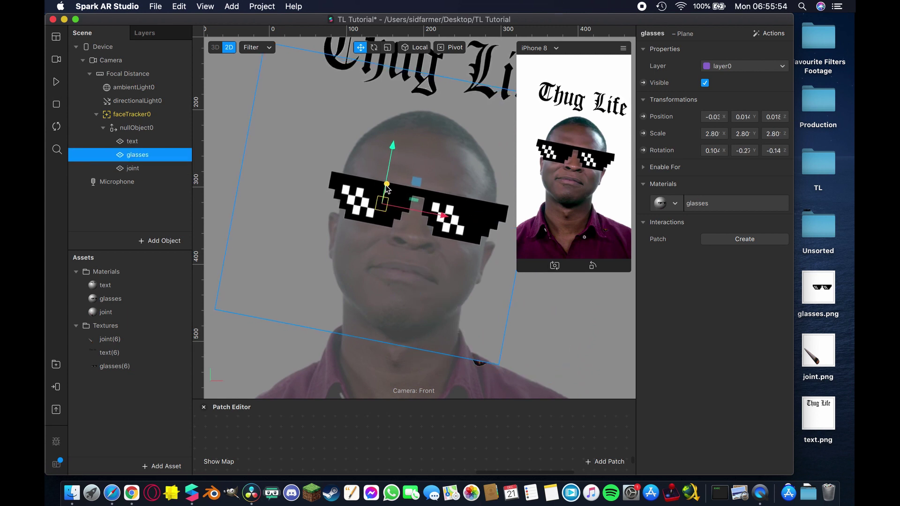
{"action": "left_click", "coordinate": [215, 47]}
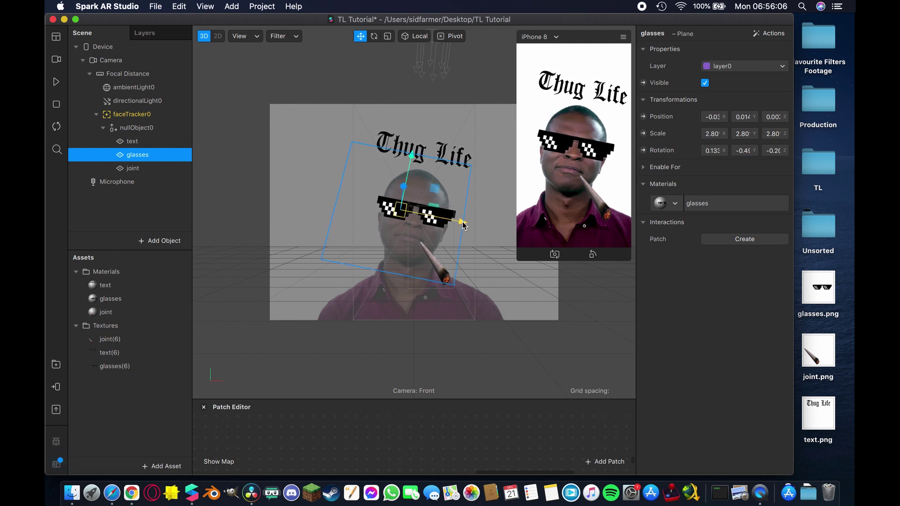
{"action": "left_click", "coordinate": [56, 84]}
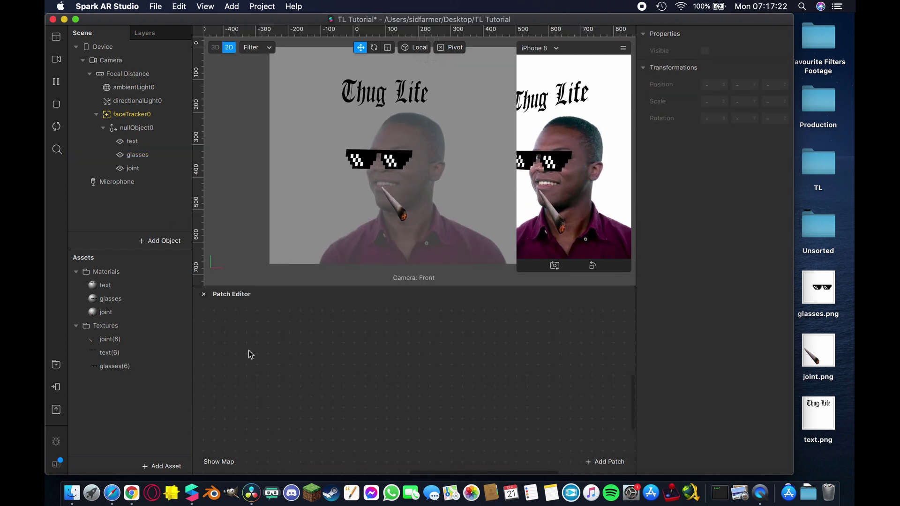
Add a Screen Tap patch to the Patch Editor.
{"action": "double_click", "coordinate": [252, 350]}
{"action": "type", "text": "screen"}
{"action": "key", "text": "Down"}
{"action": "key", "text": "Return"}
Create an Animation patch whose Play input is driven by the Screen Tap patch, and place it beside that patch.
{"action": "left_click_drag", "start_coordinate": [314, 366], "coordinate": [331, 330]}
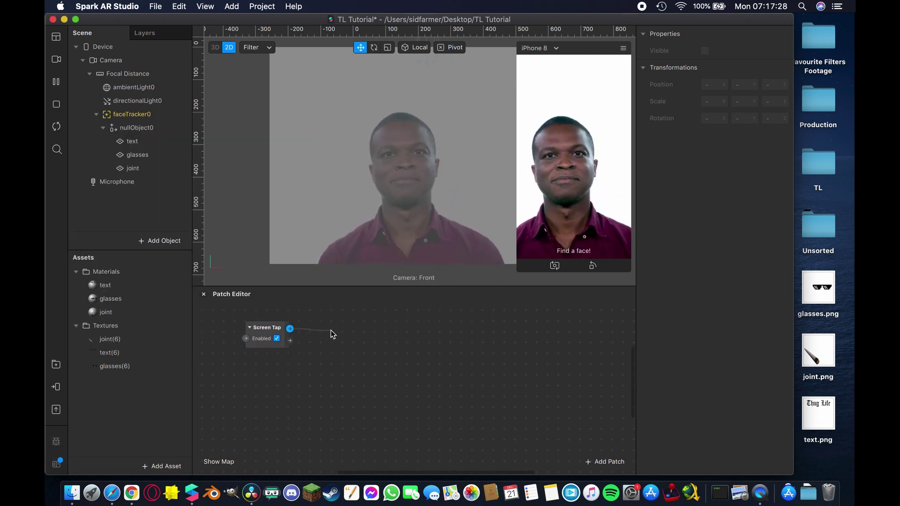
{"action": "type", "text": "animation"}
{"action": "key", "text": "Return"}
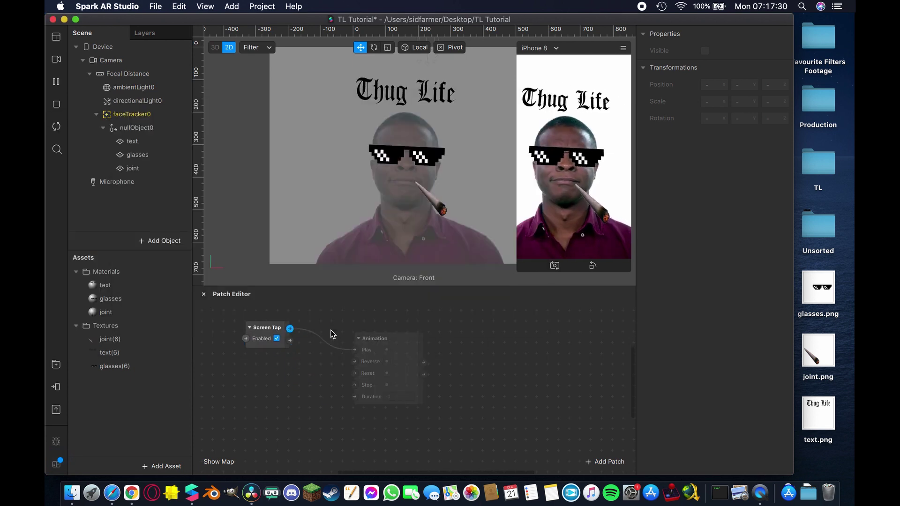
{"action": "left_click_drag", "start_coordinate": [352, 335], "coordinate": [342, 328]}
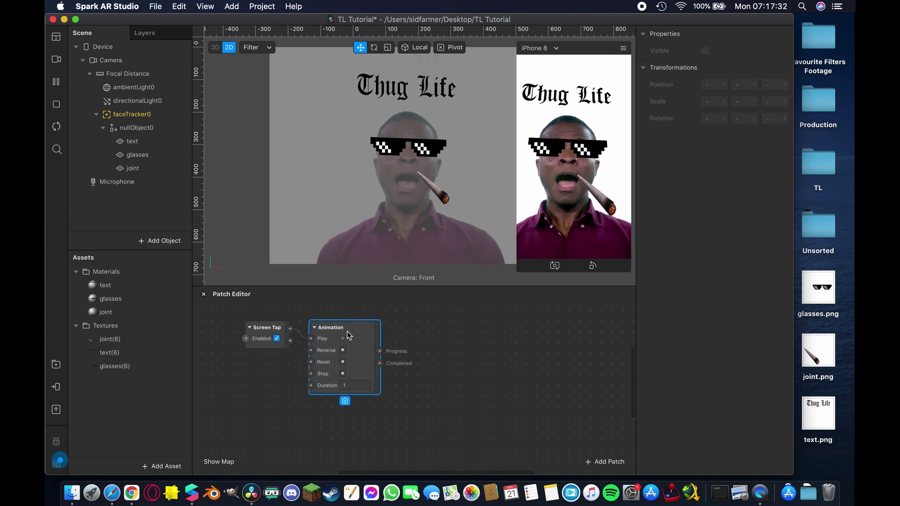
Create a Vector 3 Transition patch driven by the Animation patch's Progress output and align it beside that patch.
{"action": "left_click_drag", "start_coordinate": [379, 352], "coordinate": [407, 344]}
{"action": "type", "text": "transition"}
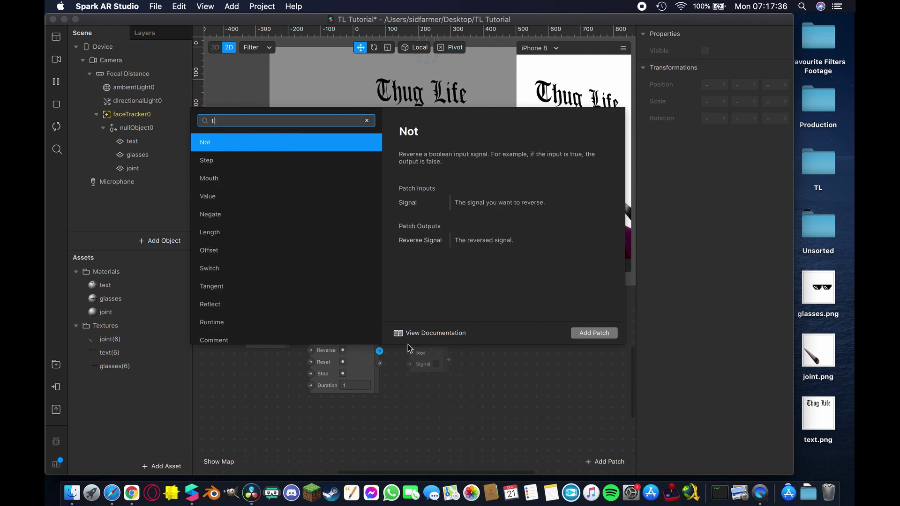
{"action": "key", "text": "Return"}
{"action": "left_click_drag", "start_coordinate": [474, 364], "coordinate": [476, 342]}
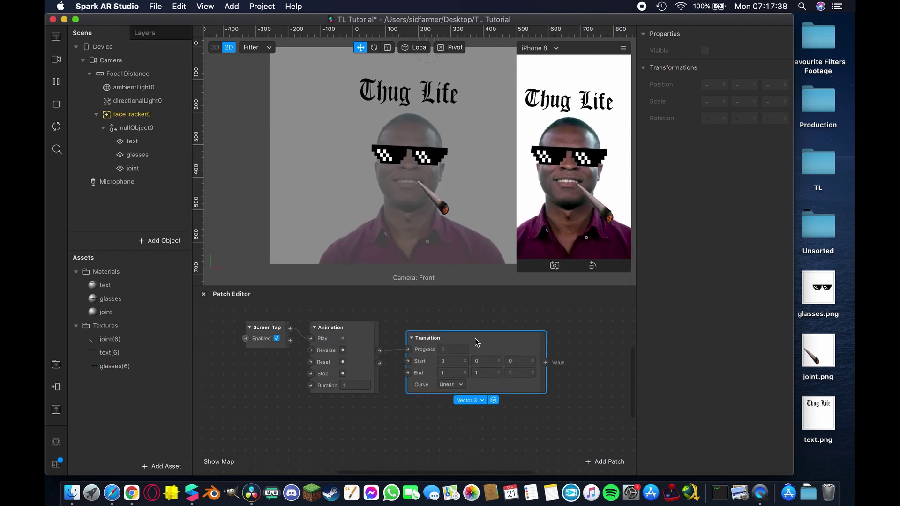
{"action": "left_click", "coordinate": [479, 401]}
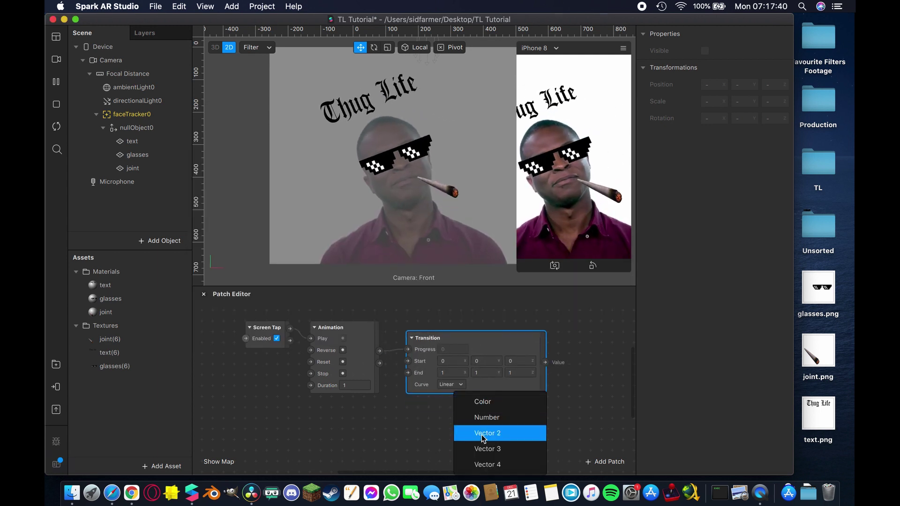
{"action": "left_click", "coordinate": [463, 354]}
{"action": "left_click_drag", "start_coordinate": [506, 344], "coordinate": [499, 333]}
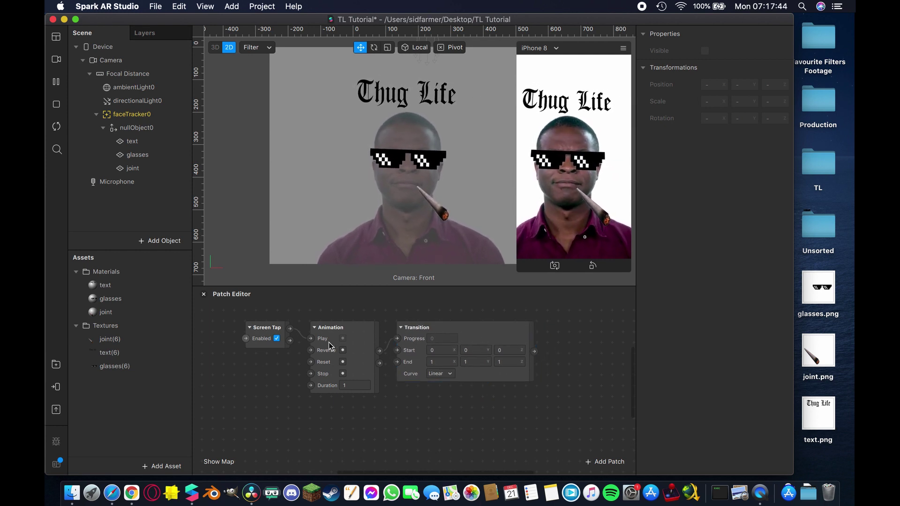
Create a 3D Position patch for nullObject0 and connect the Transition patch's Value output to it.
{"action": "left_click", "coordinate": [124, 131]}
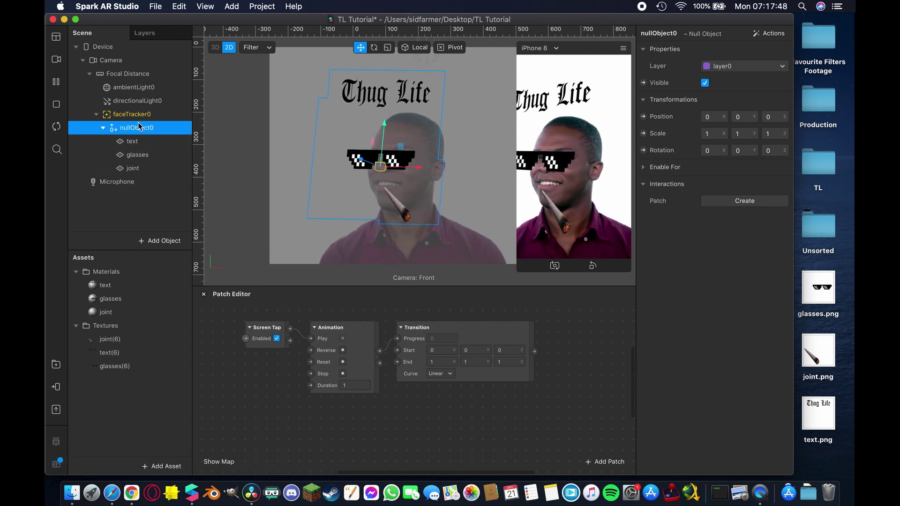
{"action": "left_click", "coordinate": [643, 116]}
{"action": "left_click_drag", "start_coordinate": [452, 398], "coordinate": [595, 339]}
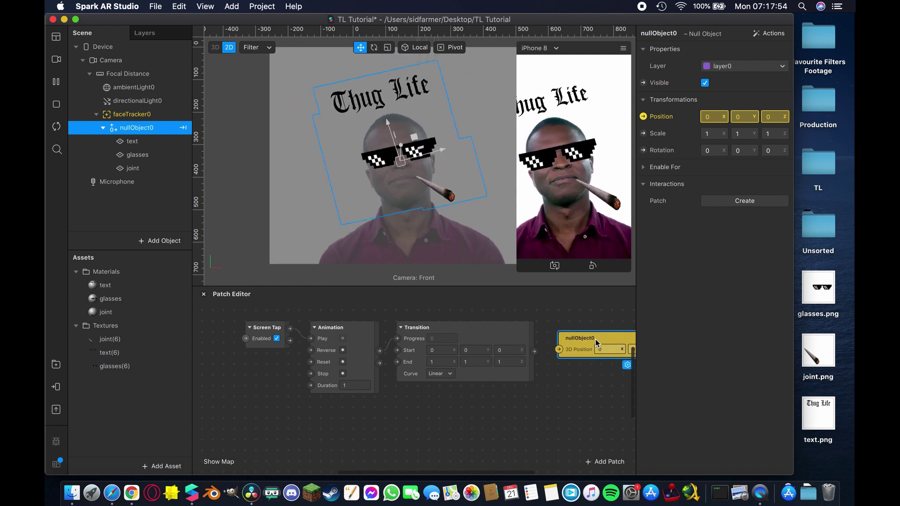
{"action": "scroll", "coordinate": [553, 348], "scroll_direction": "right", "scroll_amount": 3}
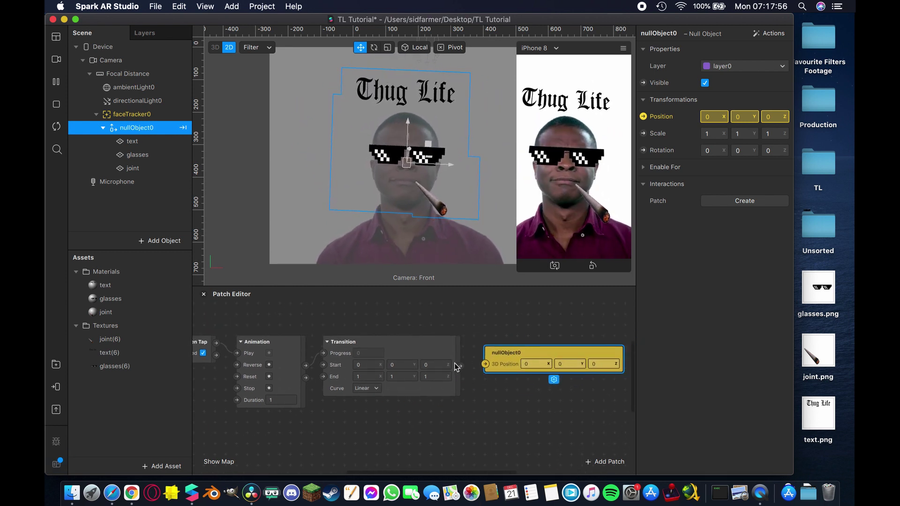
{"action": "left_click_drag", "start_coordinate": [461, 366], "coordinate": [484, 366]}
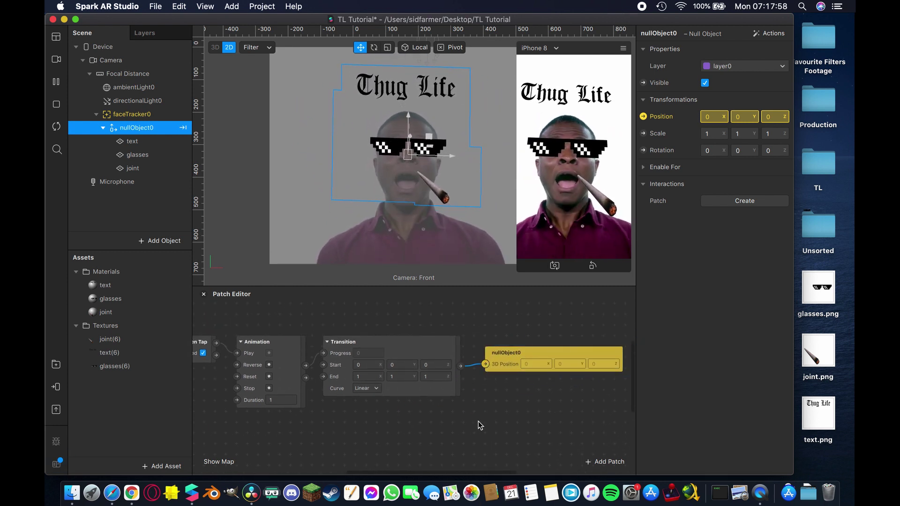
Test the tap animation on the simulated phone screen, reselect nullObject0 and restart the effect.
{"action": "scroll", "coordinate": [478, 420], "scroll_direction": "left", "scroll_amount": 2}
{"action": "scroll", "coordinate": [479, 425], "scroll_direction": "down", "scroll_amount": 1}
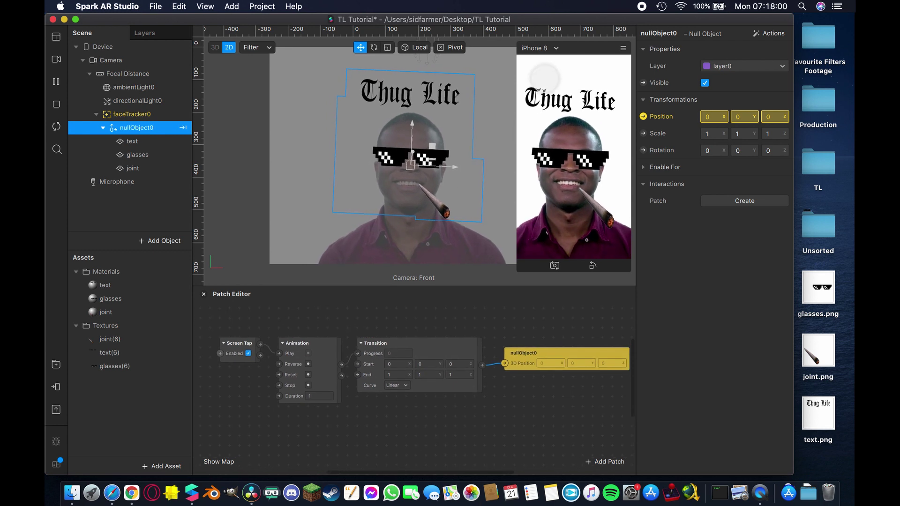
{"action": "left_click", "coordinate": [623, 49]}
{"action": "left_click", "coordinate": [656, 53]}
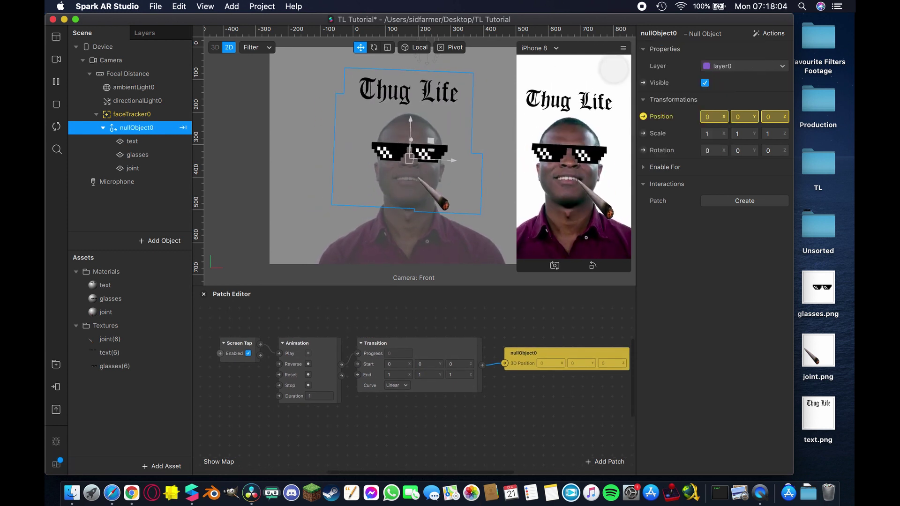
{"action": "left_click", "coordinate": [599, 166]}
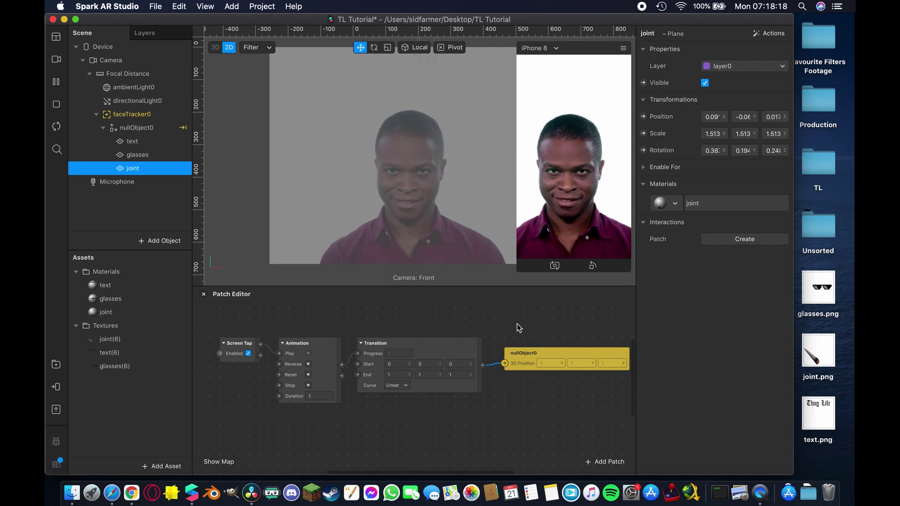
{"action": "left_click", "coordinate": [144, 126]}
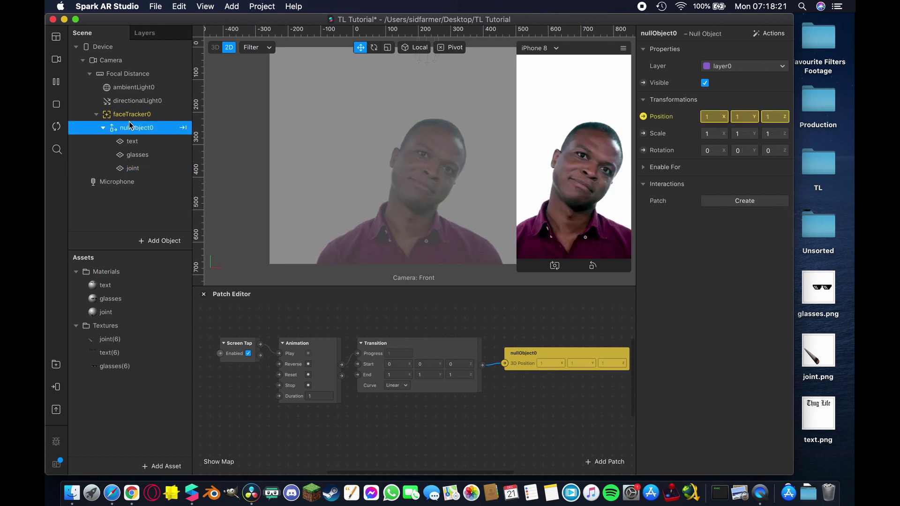
{"action": "left_click", "coordinate": [57, 128]}
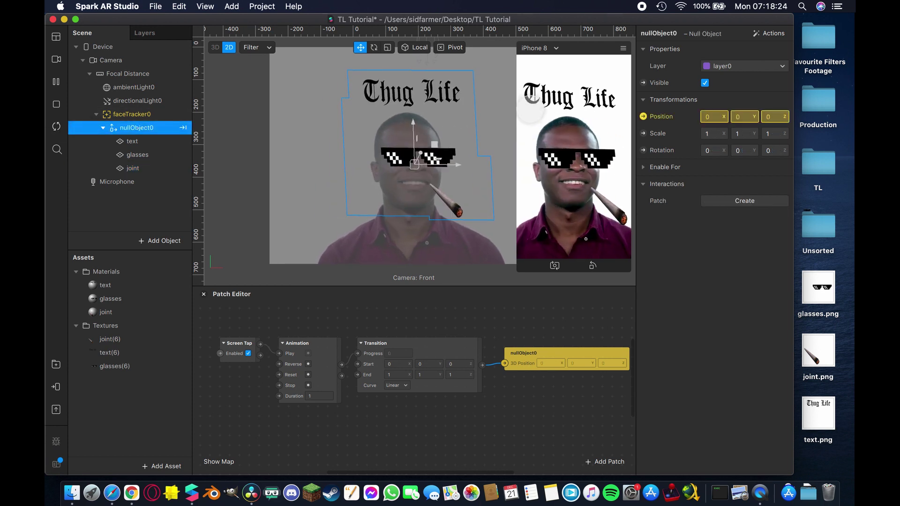
Delete the nullObject0 position patch and set the Transition patch's End values to 0, 0, 0.
{"action": "left_click", "coordinate": [527, 365]}
{"action": "key", "text": "BackSpace"}
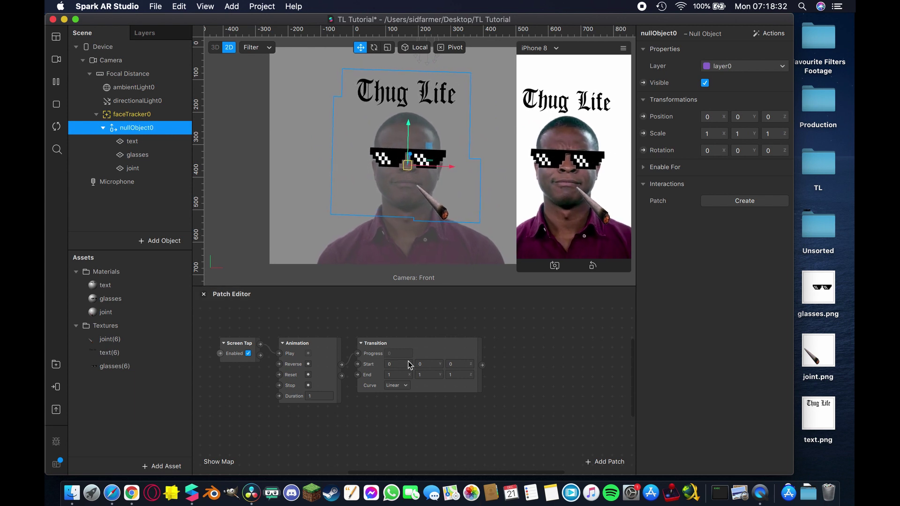
{"action": "double_click", "coordinate": [383, 375]}
{"action": "type", "text": "0"}
{"action": "key", "text": "Tab"}
{"action": "key", "text": "Return"}
{"action": "double_click", "coordinate": [463, 375]}
{"action": "type", "text": "0"}
{"action": "key", "text": "Return"}
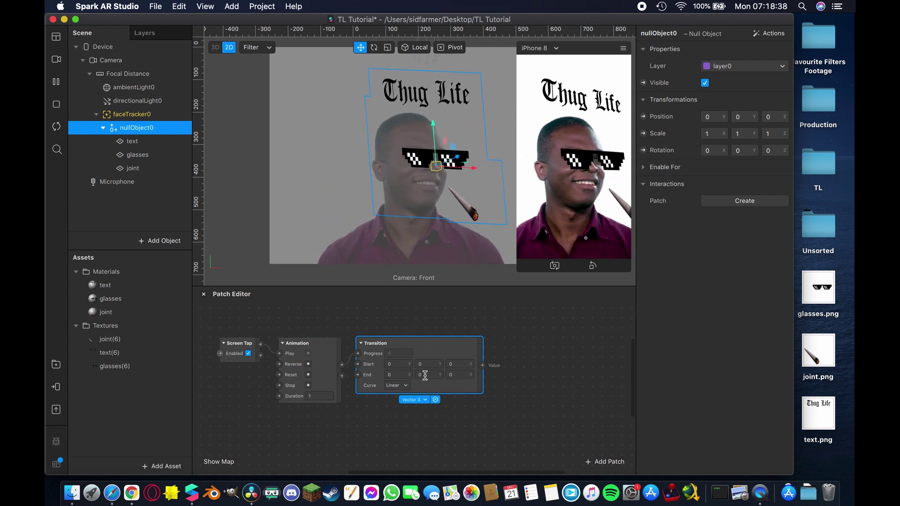
Add nullObject0's 3D Position patch again beside the Transition patch and link the Transition's Value output to it.
{"action": "left_click", "coordinate": [644, 117]}
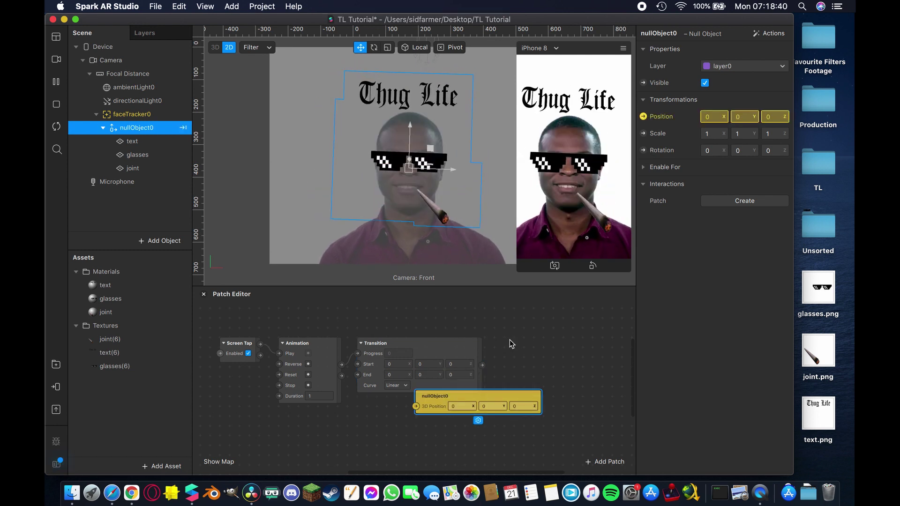
{"action": "left_click_drag", "start_coordinate": [485, 390], "coordinate": [566, 348]}
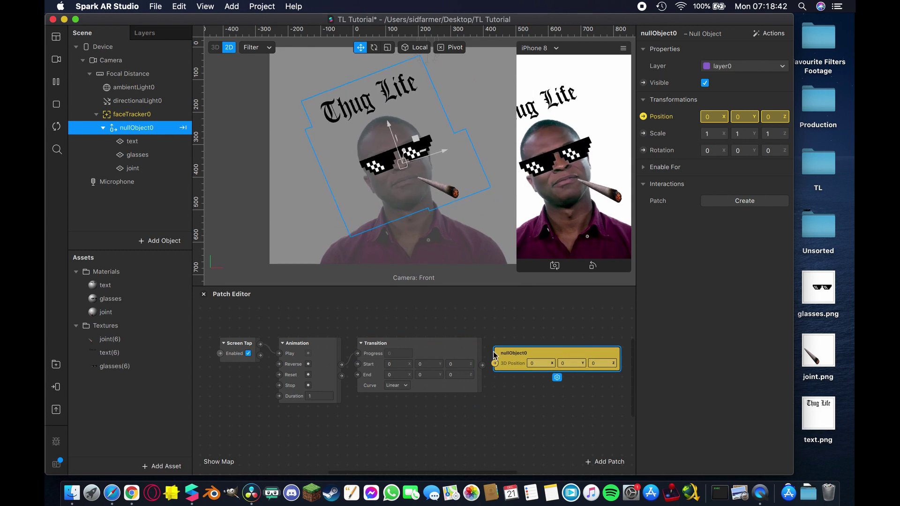
{"action": "left_click_drag", "start_coordinate": [482, 364], "coordinate": [495, 363]}
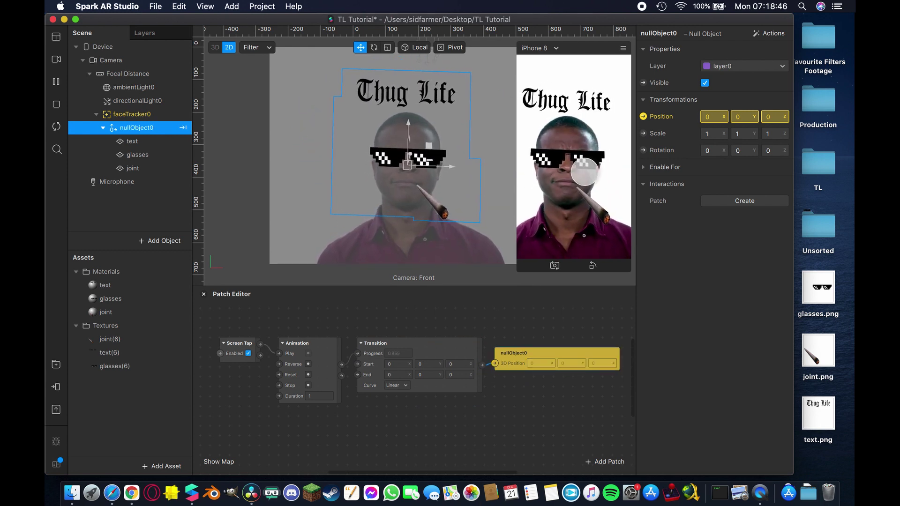
Set the Transition patch's Start Y value to 0.5 and test the drop with a tap on the simulated screen.
{"action": "left_click", "coordinate": [445, 368]}
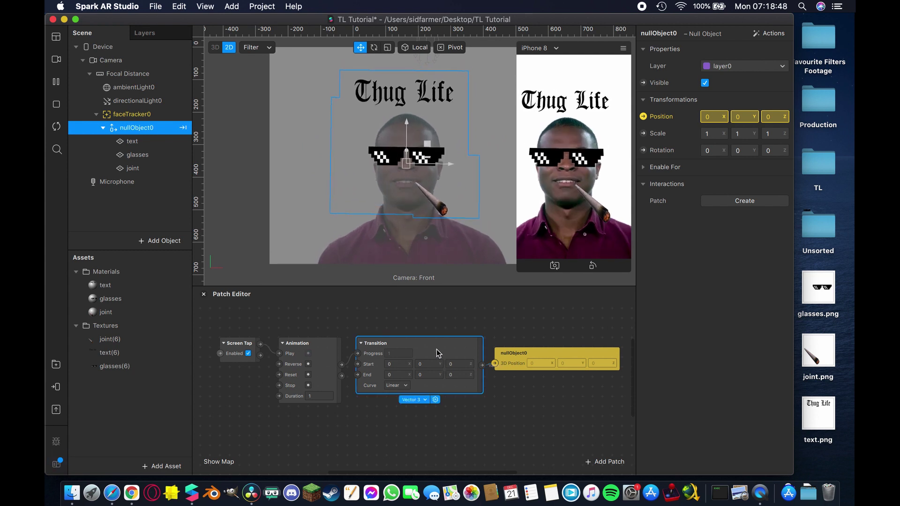
{"action": "left_click", "coordinate": [428, 363]}
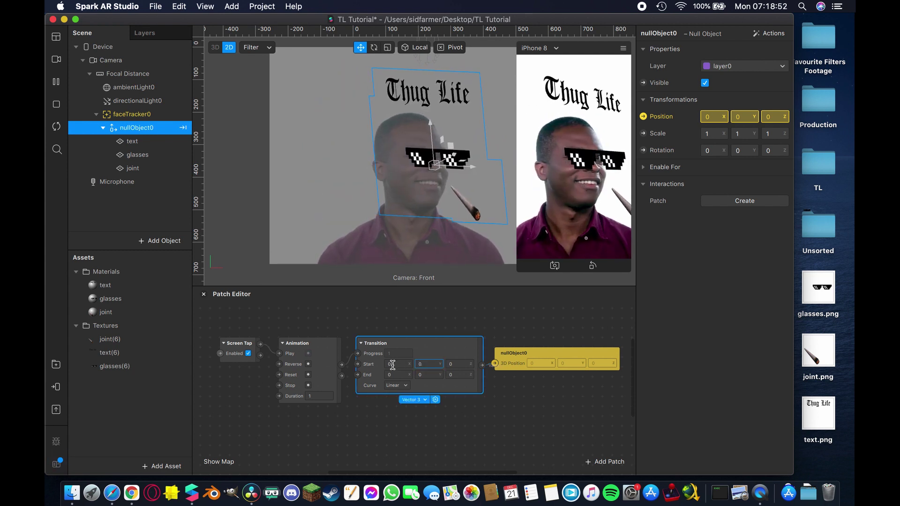
{"action": "key", "text": "Return"}
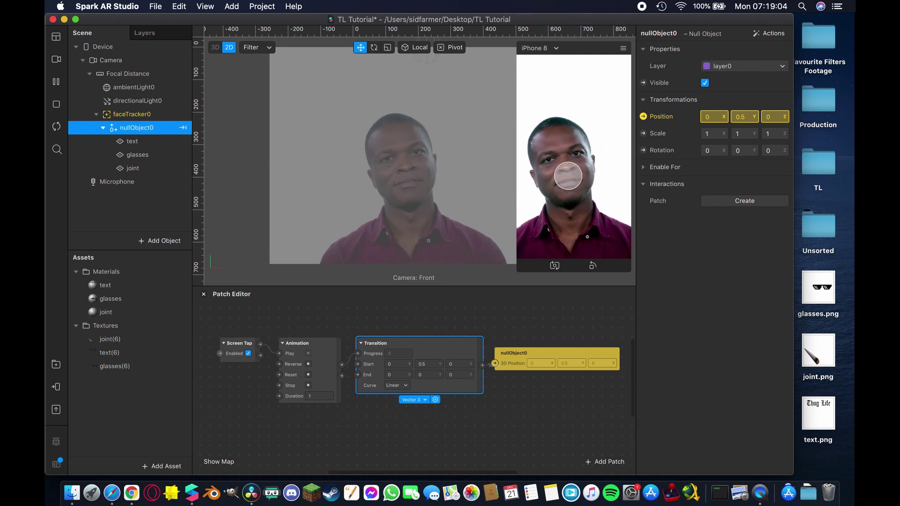
{"action": "left_click", "coordinate": [568, 176]}
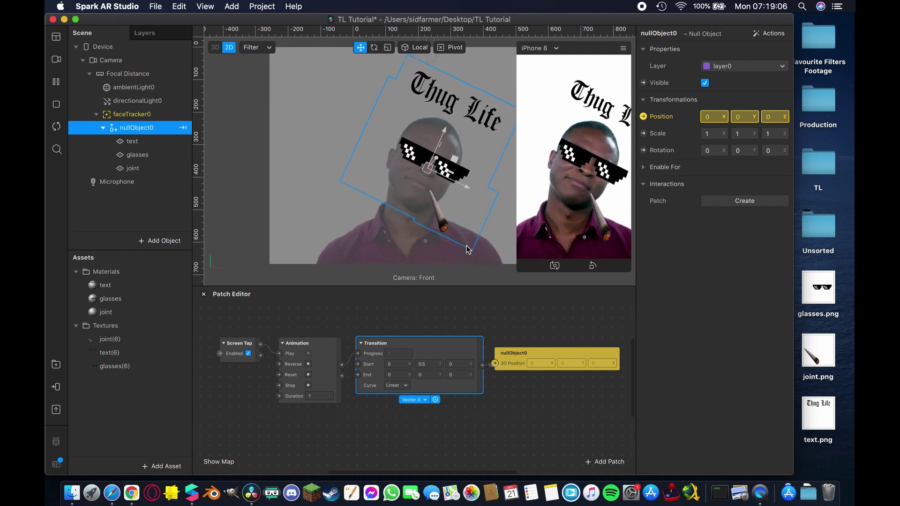
Set the Animation patch's duration to 5.
{"action": "left_click", "coordinate": [327, 356]}
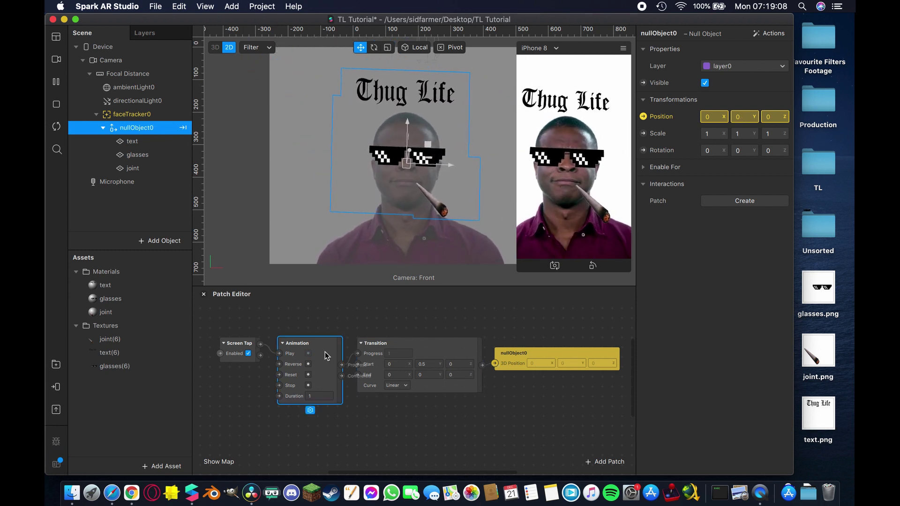
{"action": "left_click", "coordinate": [317, 395]}
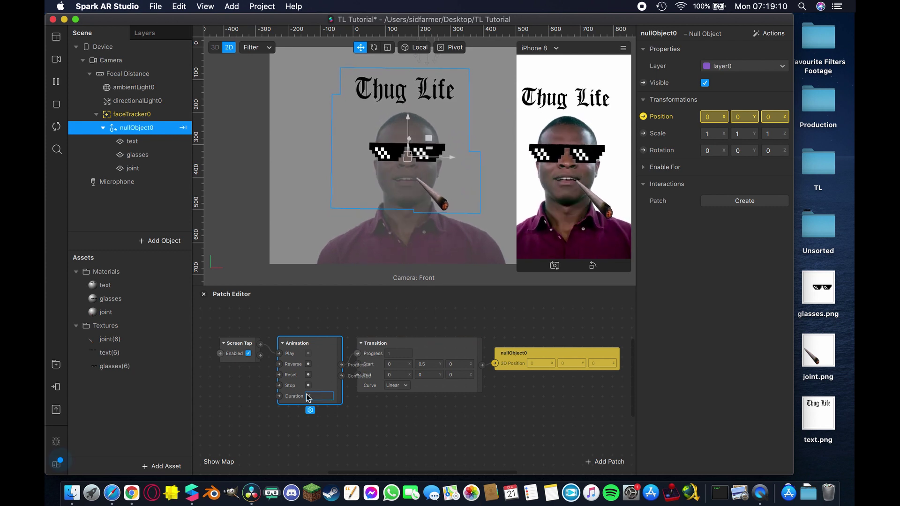
{"action": "type", "text": "5"}
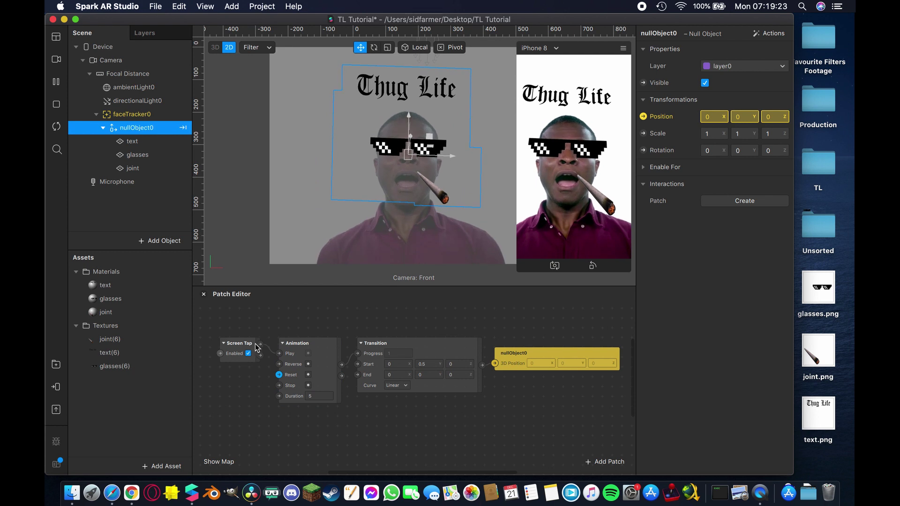
Connect the Screen Tap output to the Animation patch's Reset input and test repeated taps on the simulated screen.
{"action": "left_click_drag", "start_coordinate": [259, 344], "coordinate": [278, 374]}
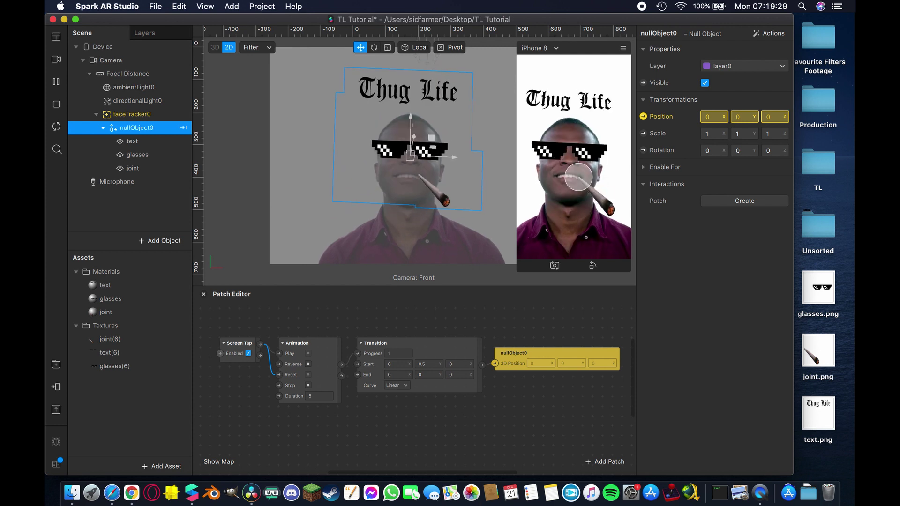
{"action": "left_click", "coordinate": [555, 125]}
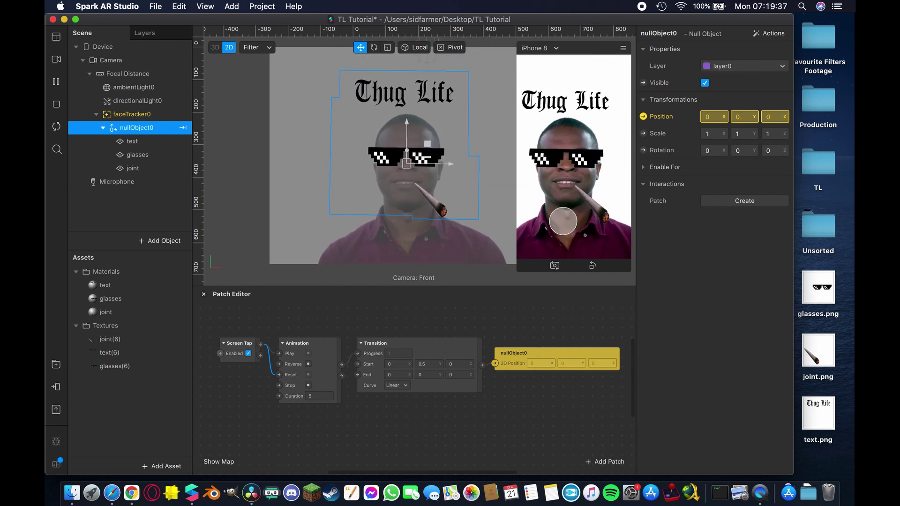
{"action": "left_click", "coordinate": [567, 222]}
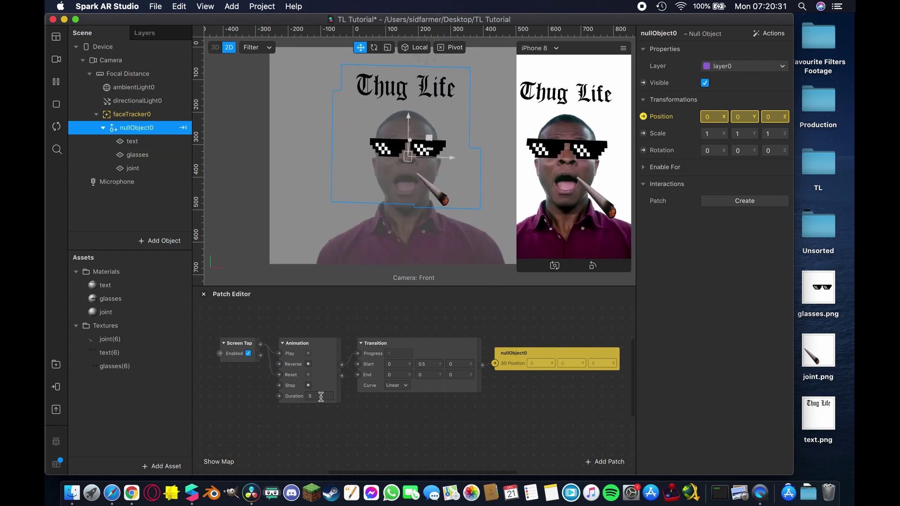
Set the Animation patch's duration to 4 and test it with a tap on the simulated screen.
{"action": "left_click", "coordinate": [318, 395]}
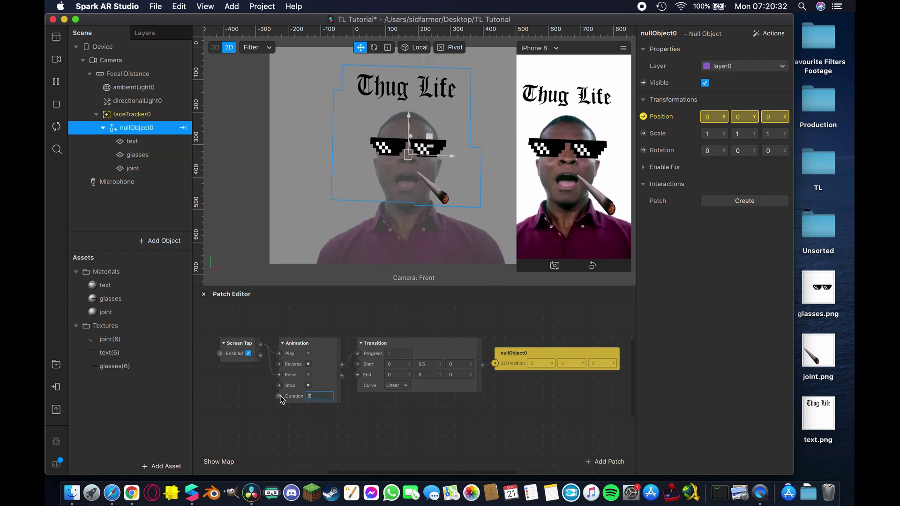
{"action": "type", "text": "4"}
{"action": "key", "text": "Return"}
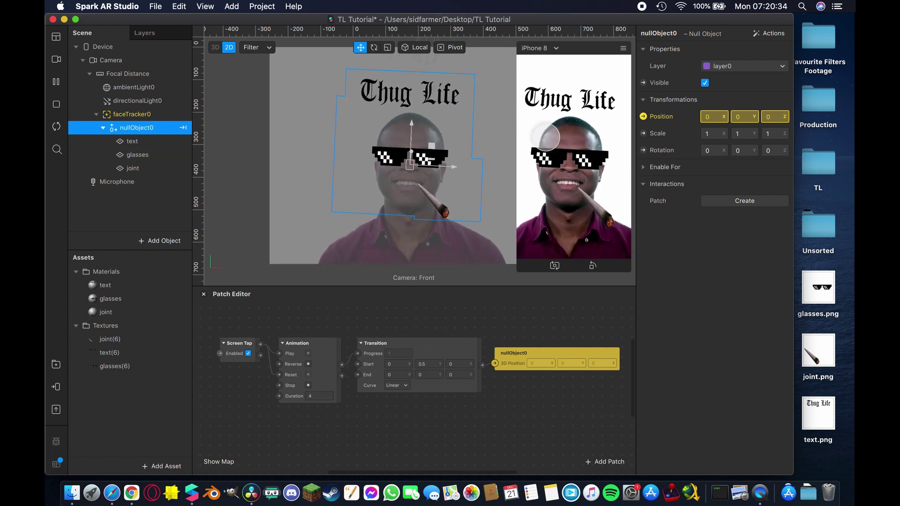
{"action": "left_click", "coordinate": [544, 121]}
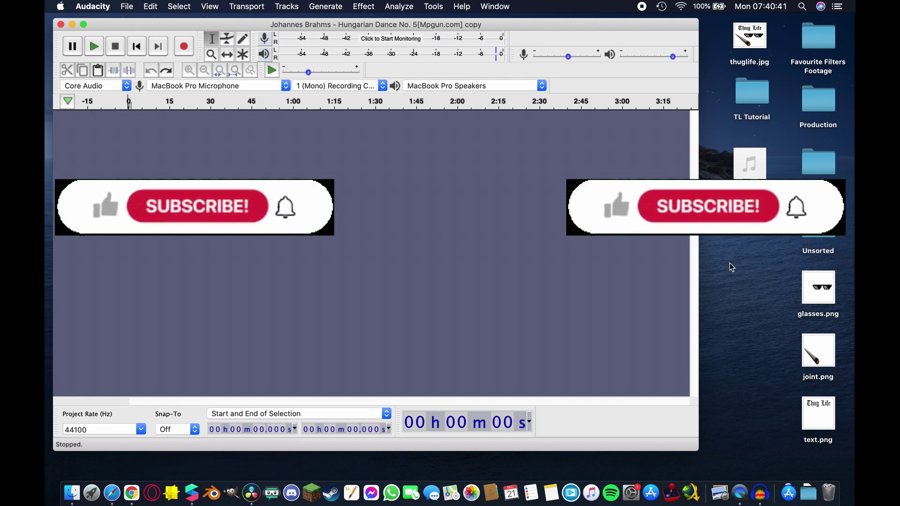
Switch to the desktop to locate the Hungarian Dance MP3, and view the Mpgun converter and Audacity web pages in the browser.
{"action": "left_click", "coordinate": [729, 263]}
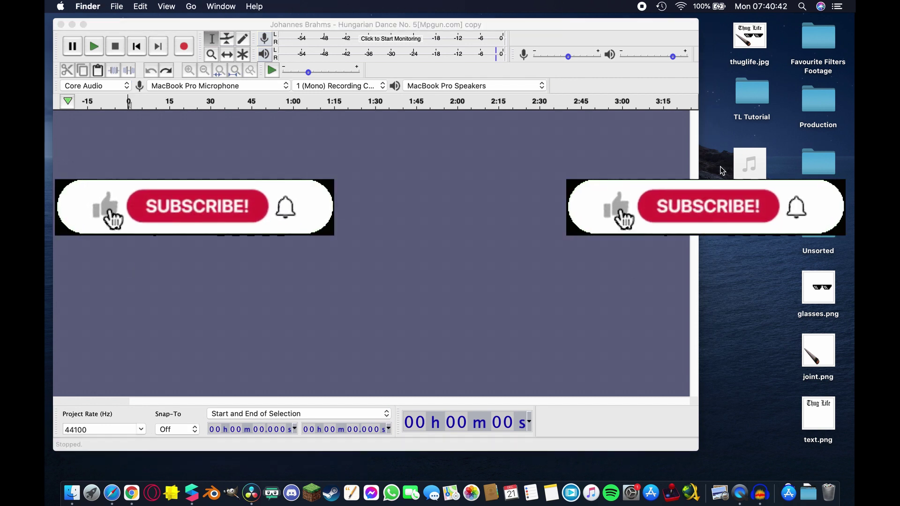
{"action": "left_click", "coordinate": [748, 159]}
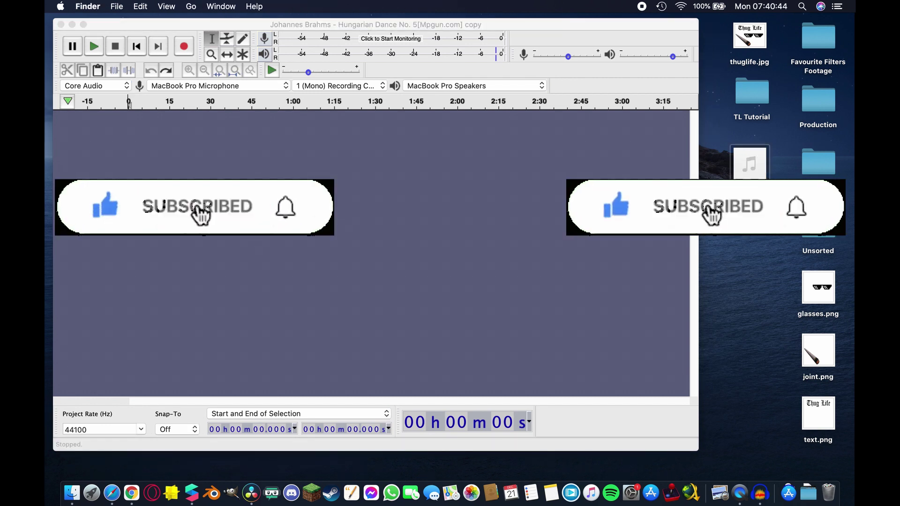
{"action": "left_click", "coordinate": [791, 164]}
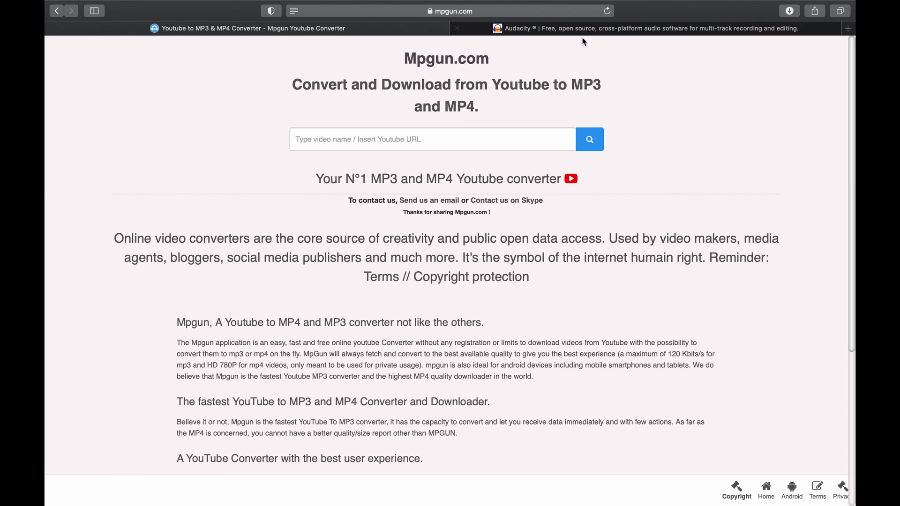
{"action": "left_click", "coordinate": [586, 29]}
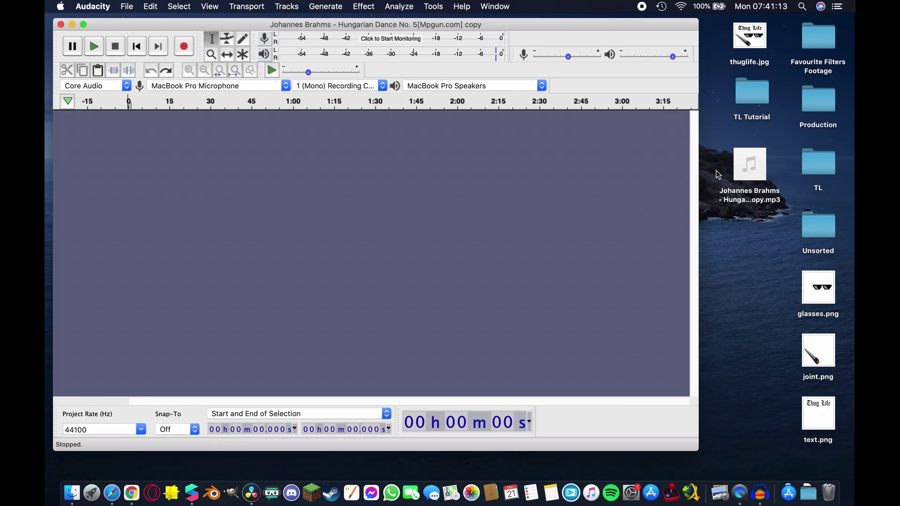
Load the Hungarian Dance MP3 into Audacity and reduce it to one mono track by splitting stereo to mono and removing the lower track.
{"action": "left_click_drag", "start_coordinate": [749, 165], "coordinate": [507, 209]}
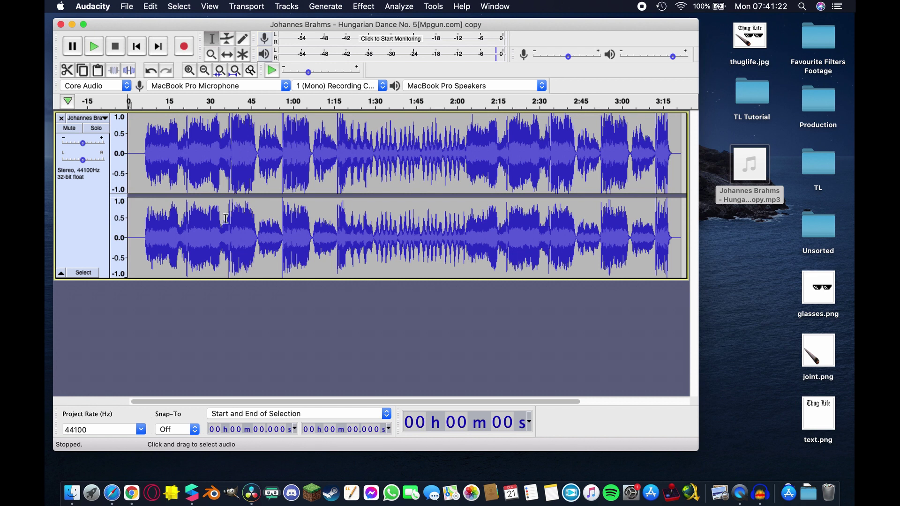
{"action": "left_click", "coordinate": [96, 119]}
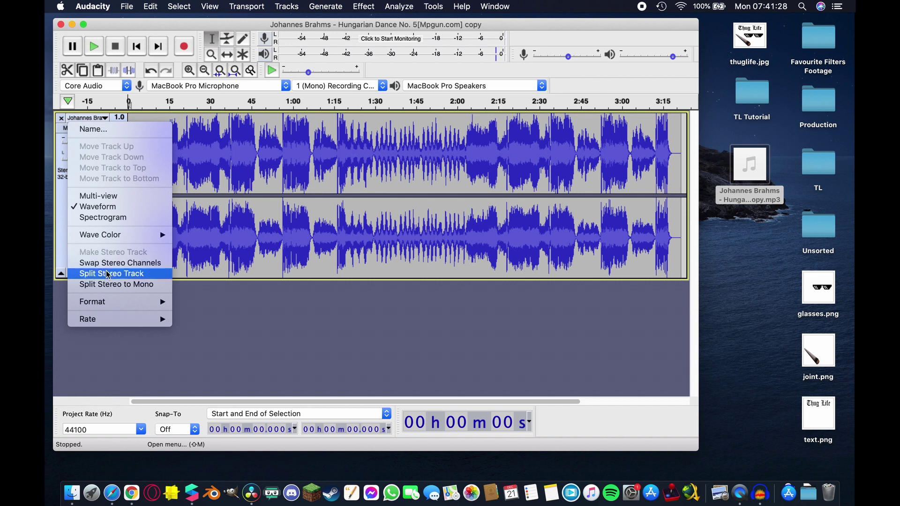
{"action": "left_click", "coordinate": [138, 284]}
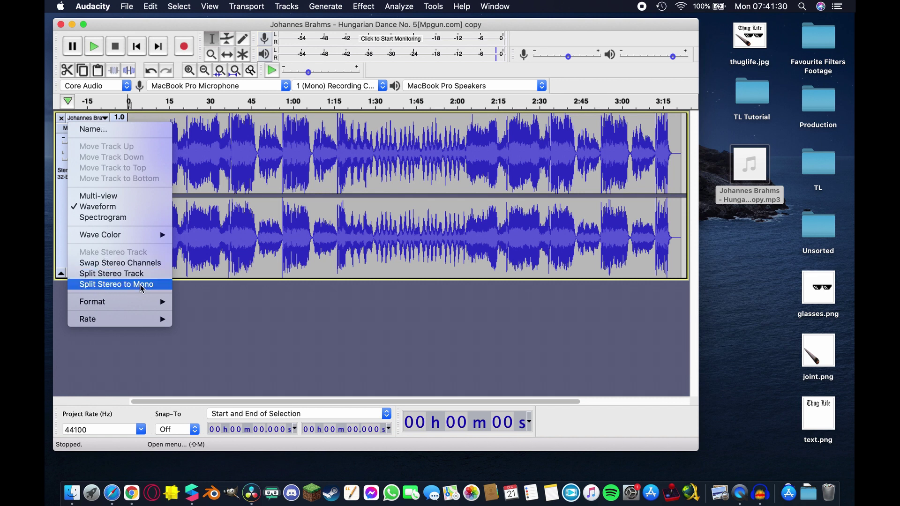
{"action": "left_click", "coordinate": [61, 202]}
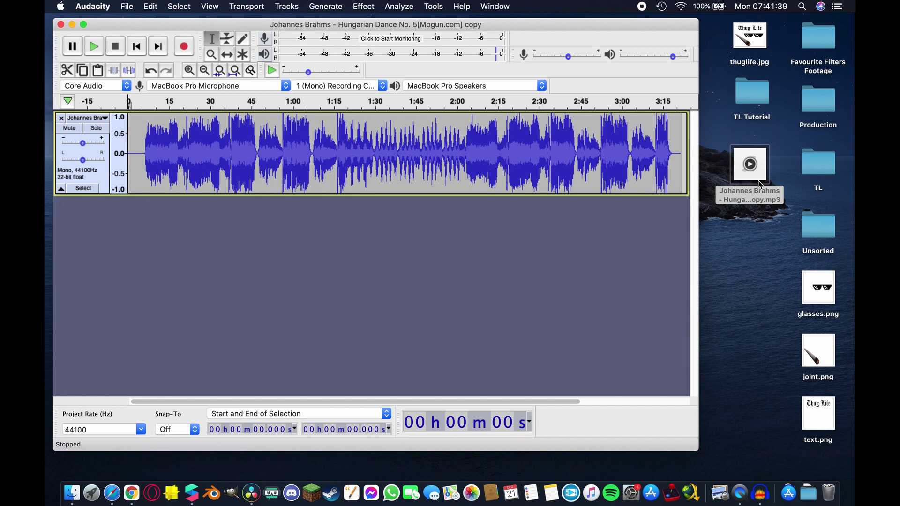
Set the mono track's format to 16-bit PCM and select 44100 Hz as the project rate.
{"action": "left_click", "coordinate": [99, 117]}
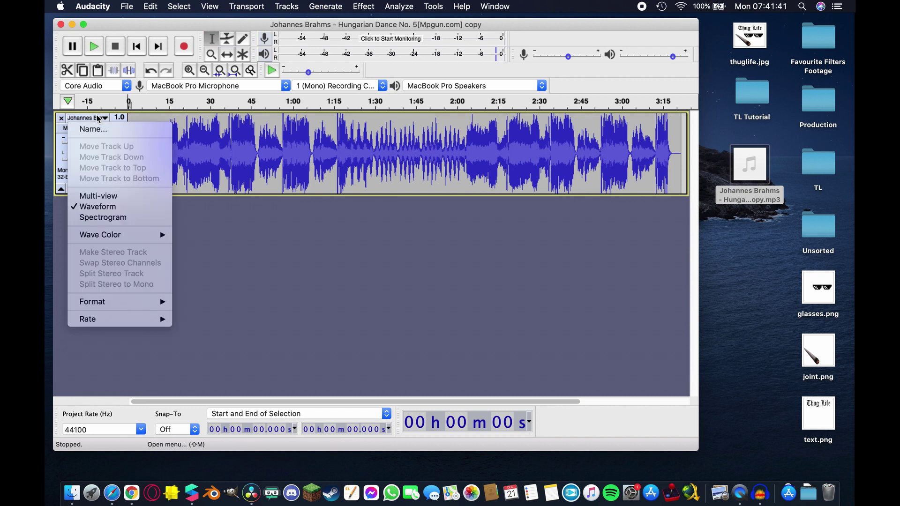
{"action": "mouse_move", "coordinate": [96, 302]}
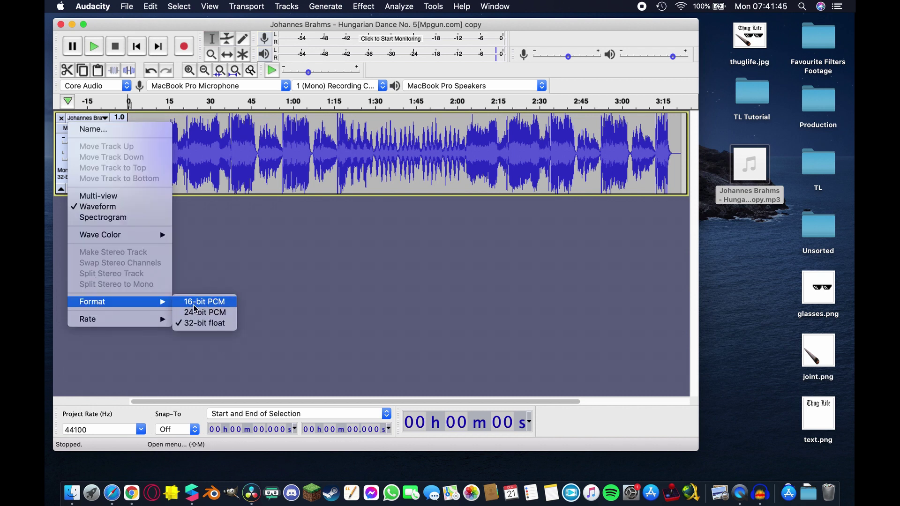
{"action": "left_click", "coordinate": [201, 303]}
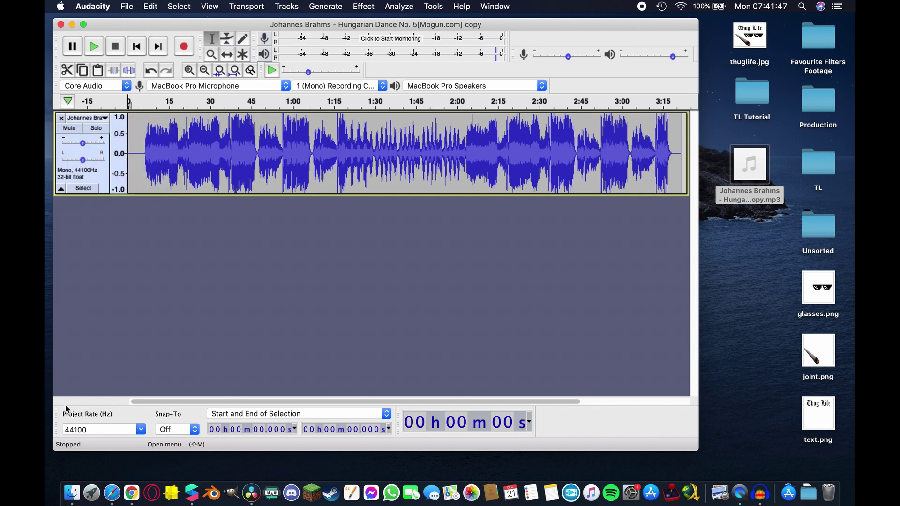
{"action": "left_click", "coordinate": [104, 430]}
{"action": "left_click", "coordinate": [140, 429]}
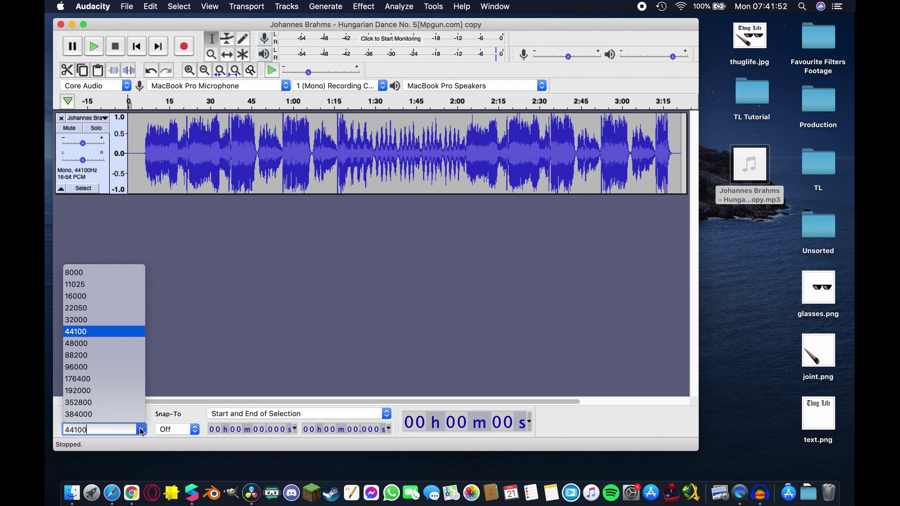
{"action": "left_click", "coordinate": [99, 331]}
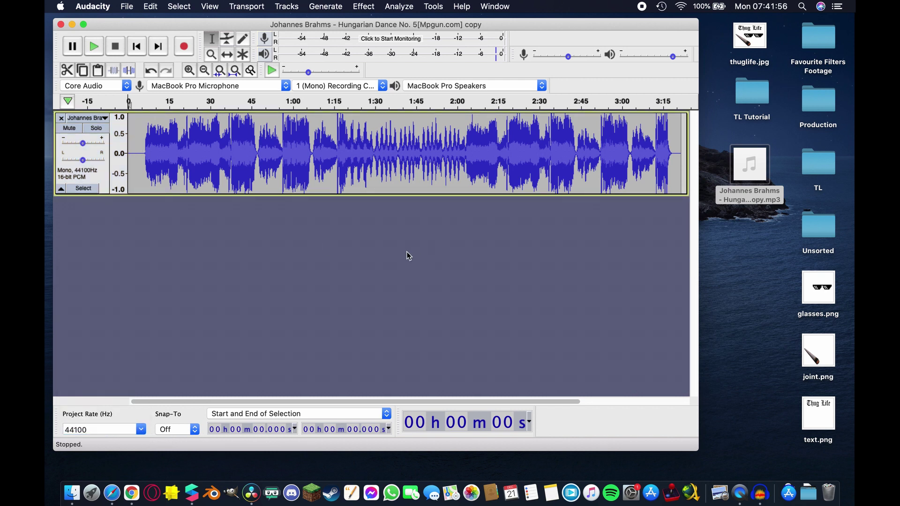
Trim the track by deleting its first 6.563 s and everything after 15.587 s of the remainder, and play back the result.
{"action": "left_click_drag", "start_coordinate": [145, 128], "coordinate": [109, 128]}
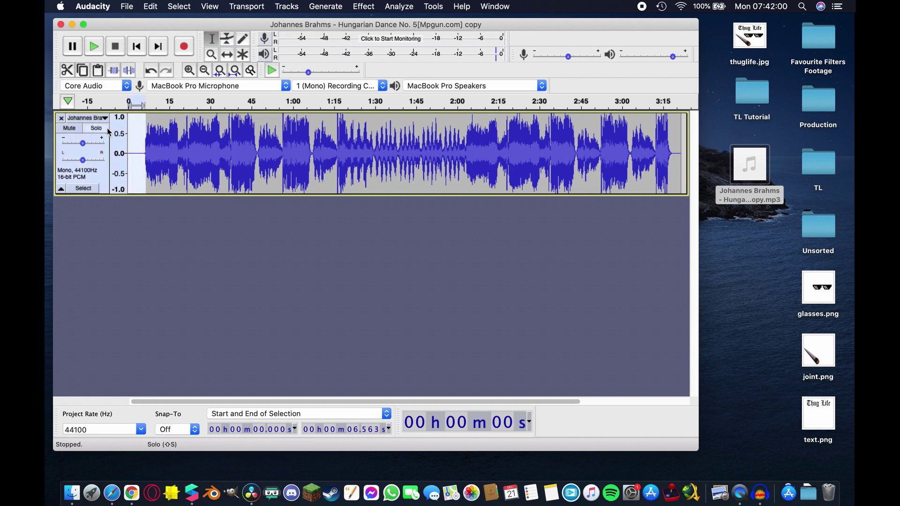
{"action": "key", "text": "BackSpace"}
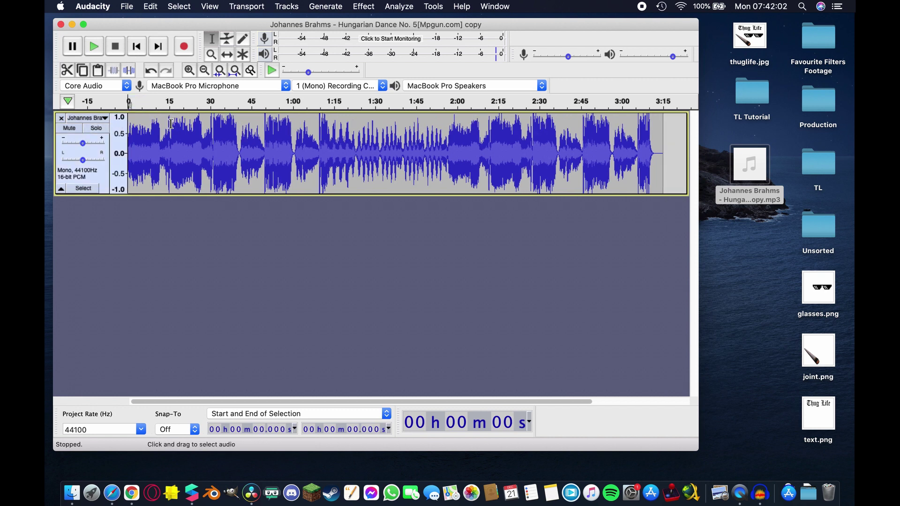
{"action": "left_click_drag", "start_coordinate": [170, 123], "coordinate": [799, 206]}
{"action": "key", "text": "BackSpace"}
{"action": "scroll", "coordinate": [290, 136], "scroll_direction": "left", "scroll_amount": 5}
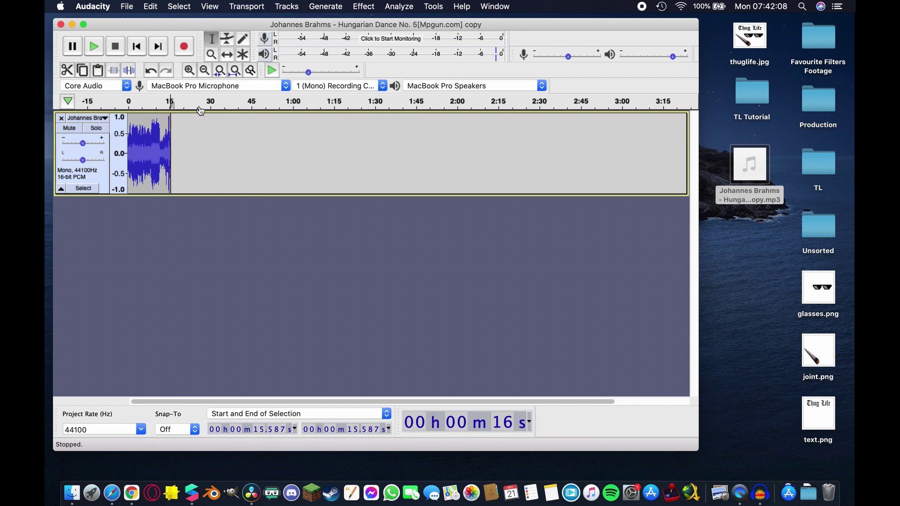
{"action": "left_click", "coordinate": [127, 100]}
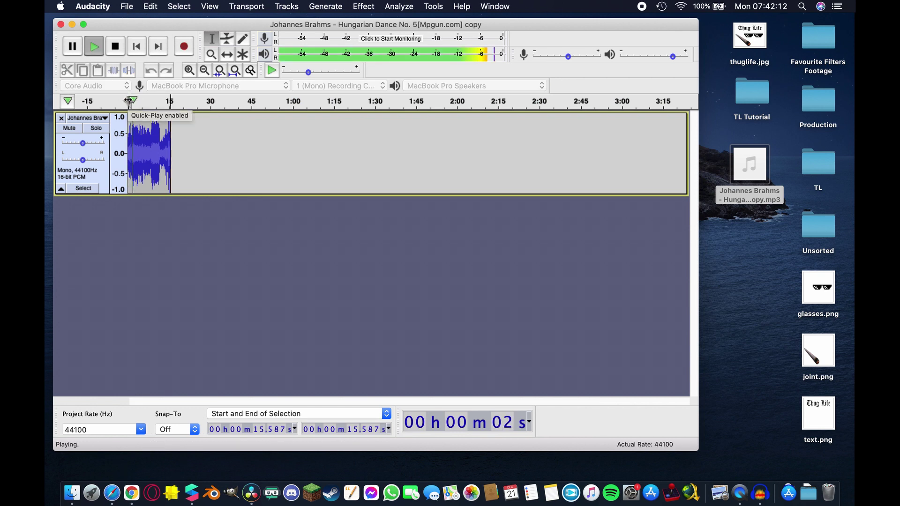
{"action": "left_click", "coordinate": [137, 45]}
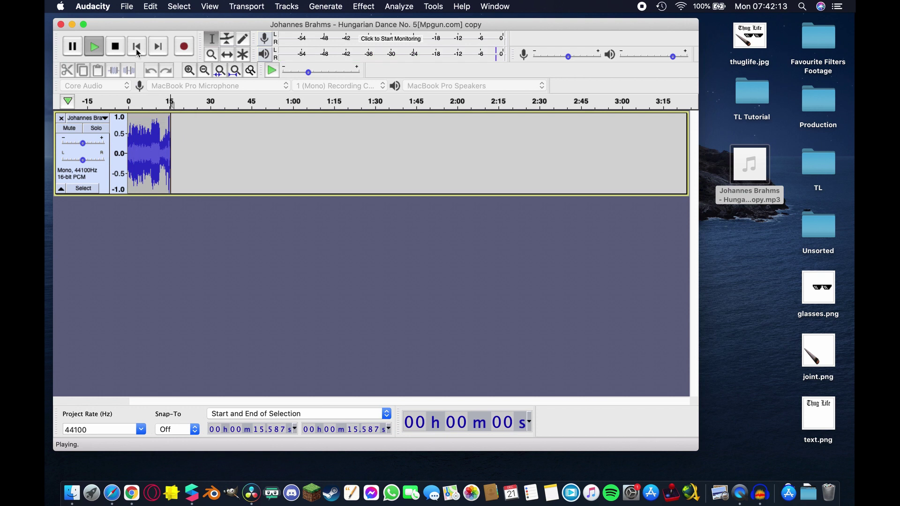
Export the trimmed audio to the Desktop as an M4A (AAC) file named "hungarian dance" and select the exported file.
{"action": "left_click", "coordinate": [132, 8]}
{"action": "mouse_move", "coordinate": [128, 73]}
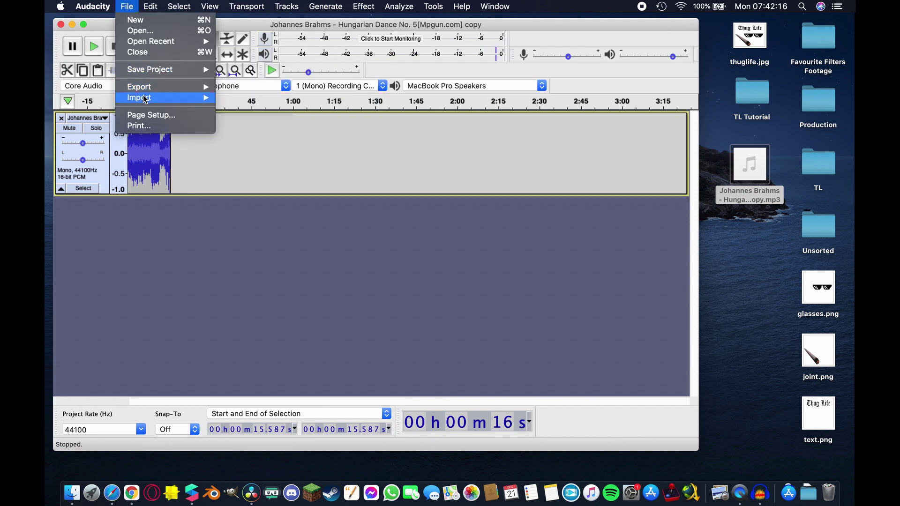
{"action": "mouse_move", "coordinate": [159, 86]}
{"action": "left_click", "coordinate": [272, 118]}
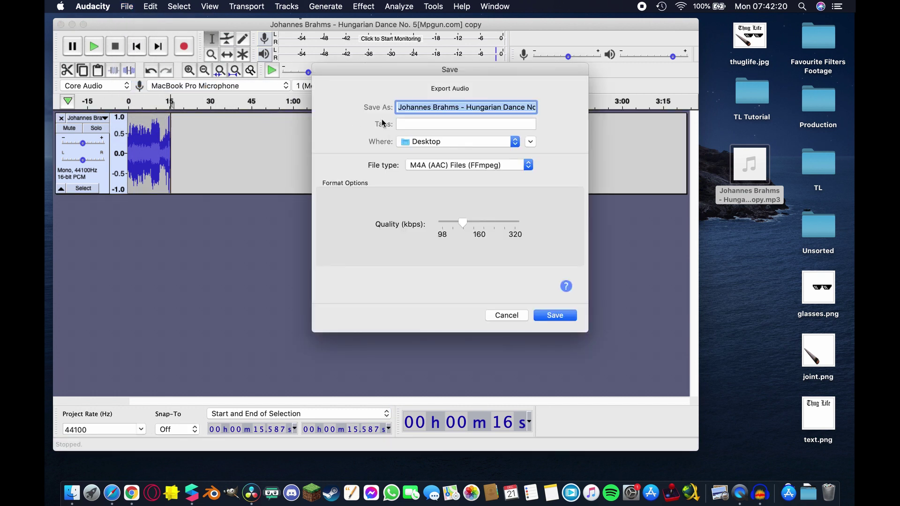
{"action": "type", "text": "hungarian dance"}
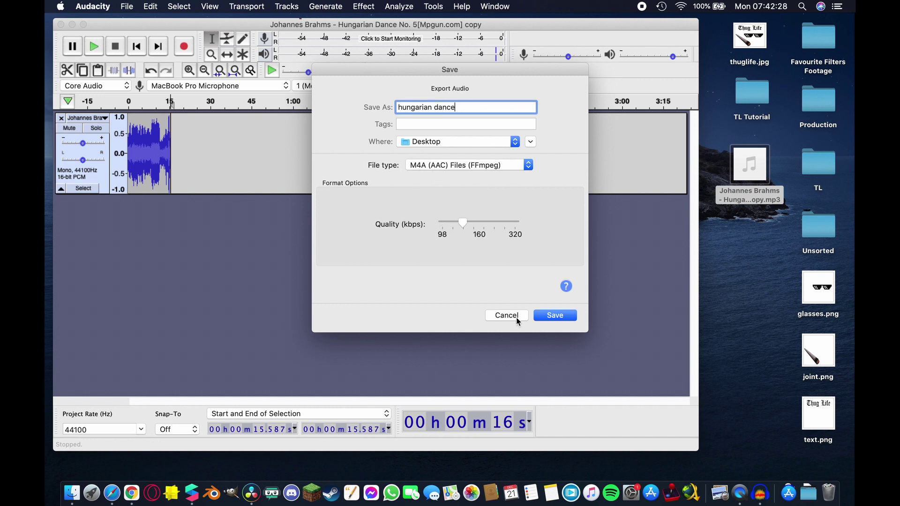
{"action": "left_click", "coordinate": [545, 315]}
{"action": "left_click", "coordinate": [476, 378]}
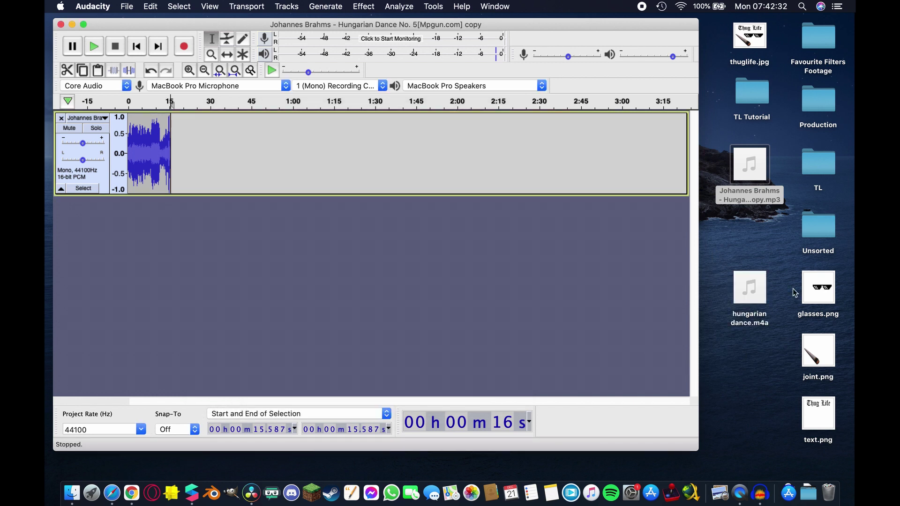
{"action": "left_click", "coordinate": [750, 289]}
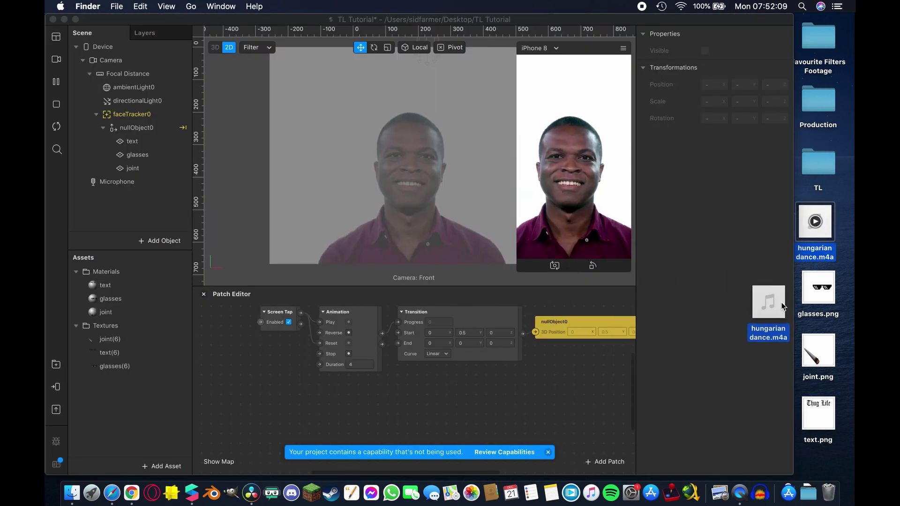
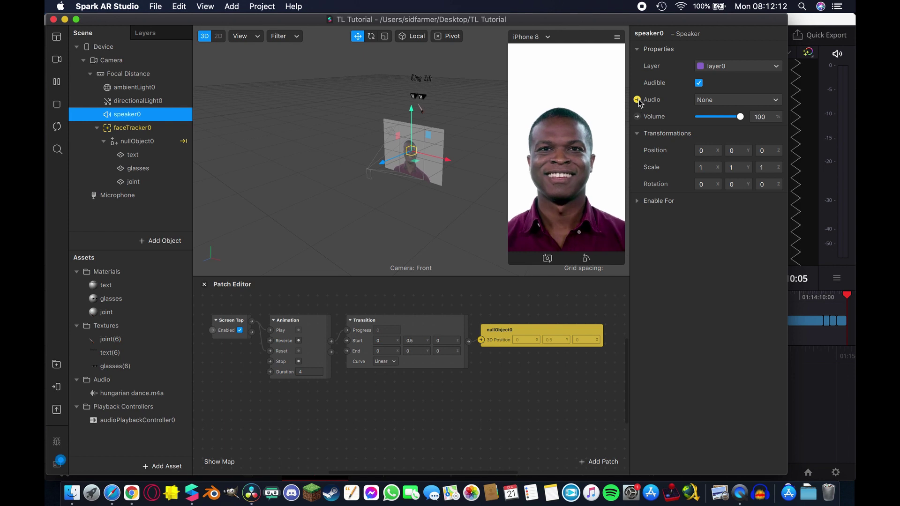
In Spark AR Studio, create a patch for speaker0's Audio property, place it below the nullObject0 patch, enlarge the Patch Editor and use the 2D view.
{"action": "left_click", "coordinate": [638, 99]}
{"action": "left_click_drag", "start_coordinate": [430, 401], "coordinate": [536, 417]}
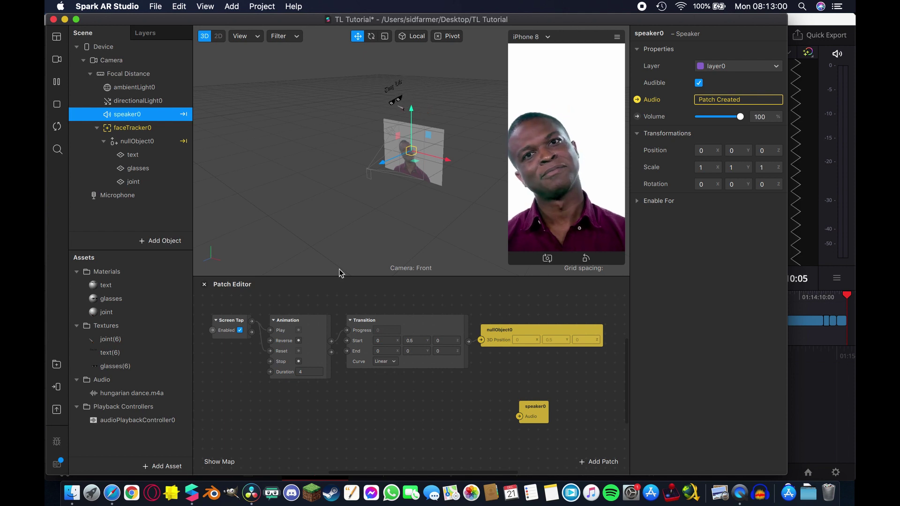
{"action": "left_click_drag", "start_coordinate": [340, 274], "coordinate": [341, 196]}
{"action": "left_click", "coordinate": [218, 36]}
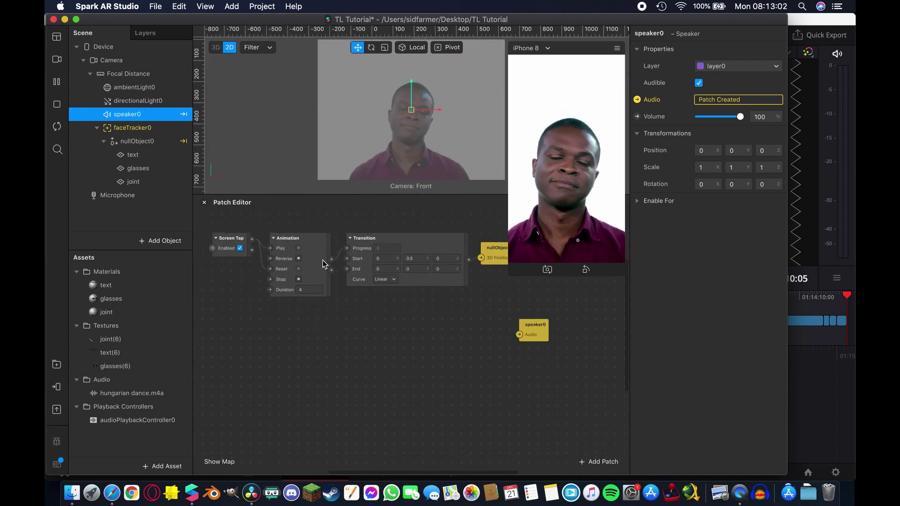
Add a Screen Tap and Hold patch below the animation chain and connect its Gesture State output to a new Pulse patch.
{"action": "right_click", "coordinate": [238, 336]}
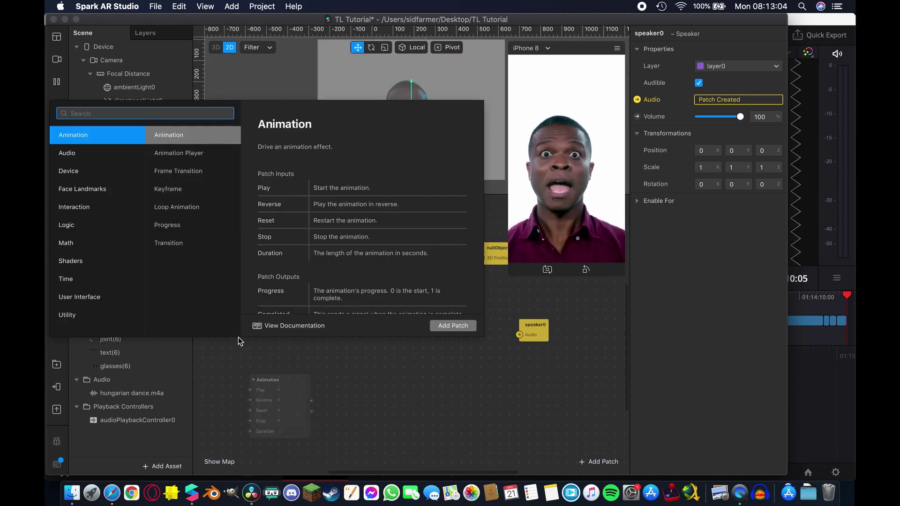
{"action": "type", "text": "tap and"}
{"action": "key", "text": "Return"}
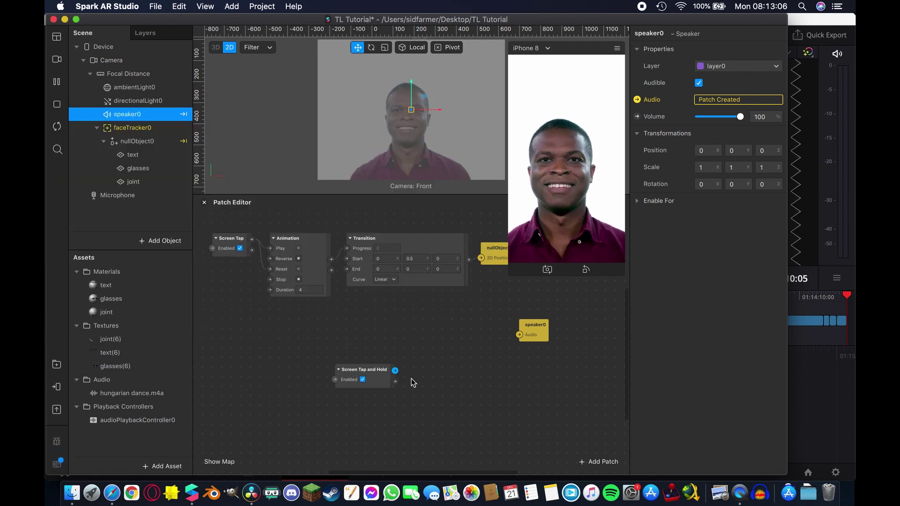
{"action": "left_click_drag", "start_coordinate": [372, 378], "coordinate": [258, 348]}
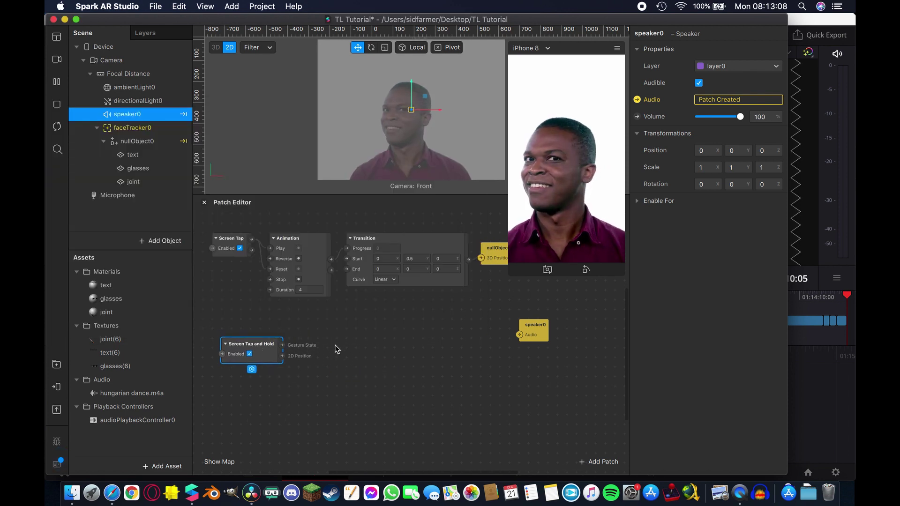
{"action": "left_click_drag", "start_coordinate": [281, 344], "coordinate": [314, 344]}
{"action": "type", "text": "pulse"}
{"action": "key", "text": "Return"}
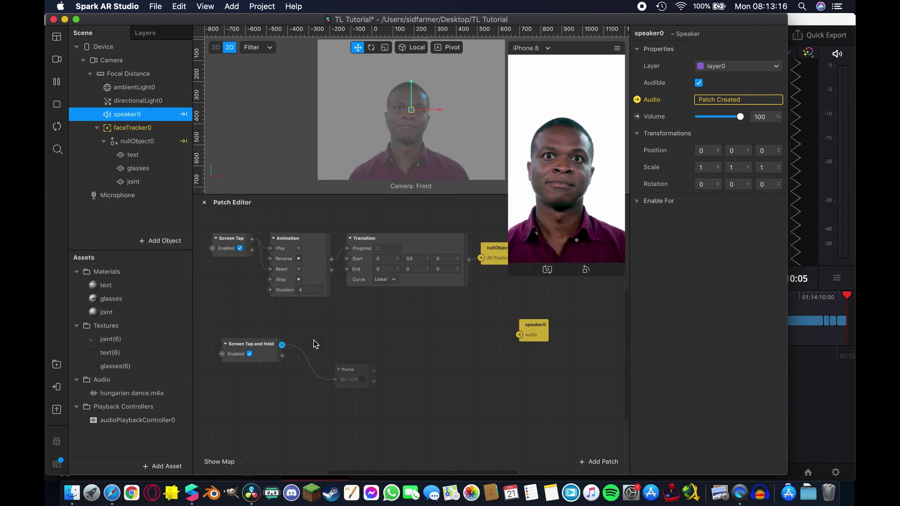
Add a Single-Clip Controller patch beside the Pulse patch and feed the Pulse's Turned On output into its Stop input.
{"action": "left_click_drag", "start_coordinate": [349, 370], "coordinate": [361, 351]}
{"action": "type", "text": "single"}
{"action": "key", "text": "Return"}
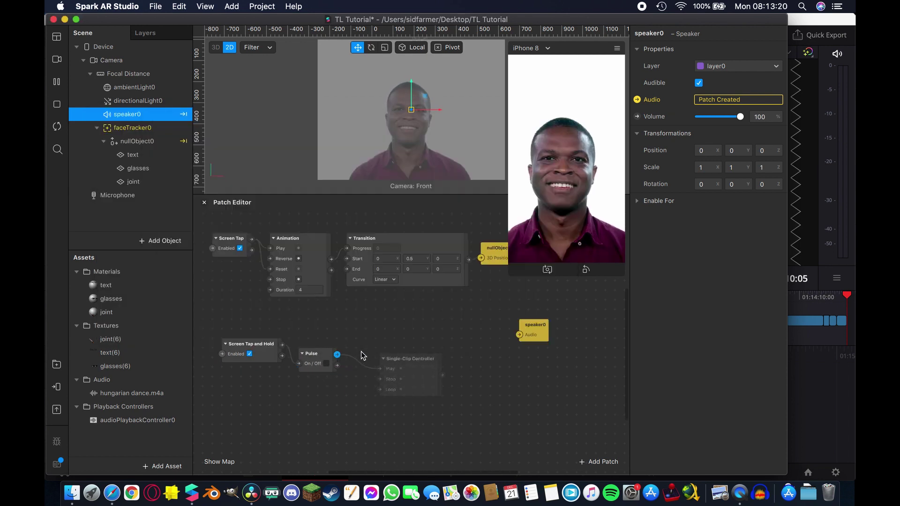
{"action": "left_click", "coordinate": [332, 361]}
Add an Audio Player patch fed by the Single-Clip Controller and connect its output to the speaker0 patch's Audio input.
{"action": "left_click_drag", "start_coordinate": [337, 355], "coordinate": [446, 371]}
{"action": "left_click", "coordinate": [409, 357]}
{"action": "type", "text": "audio"}
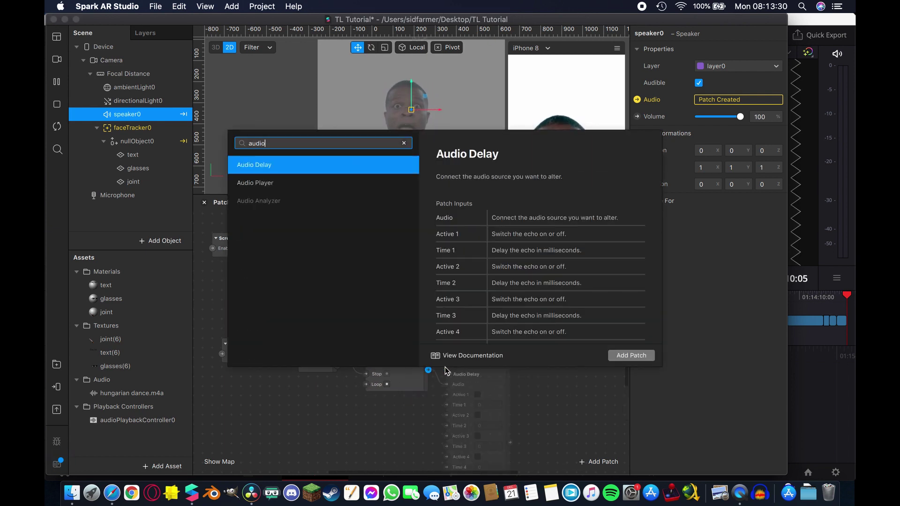
{"action": "key", "text": "Down"}
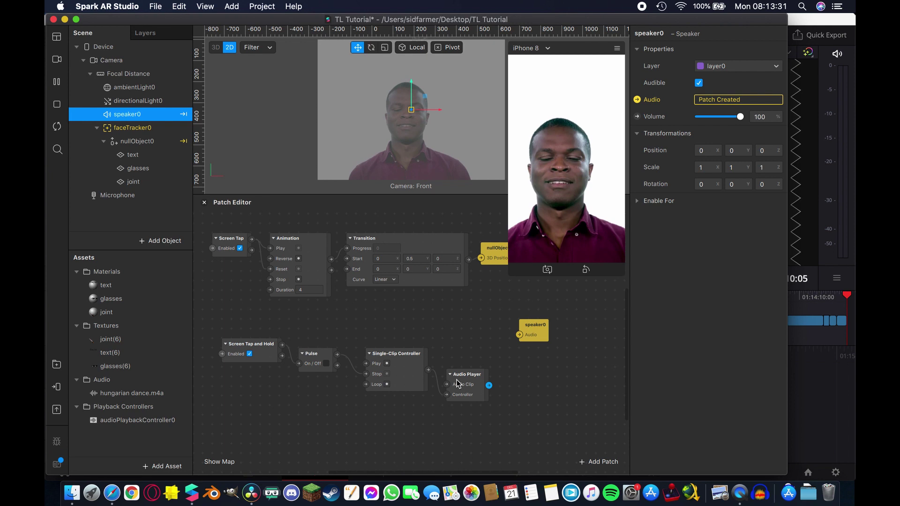
{"action": "left_click_drag", "start_coordinate": [463, 374], "coordinate": [463, 355]}
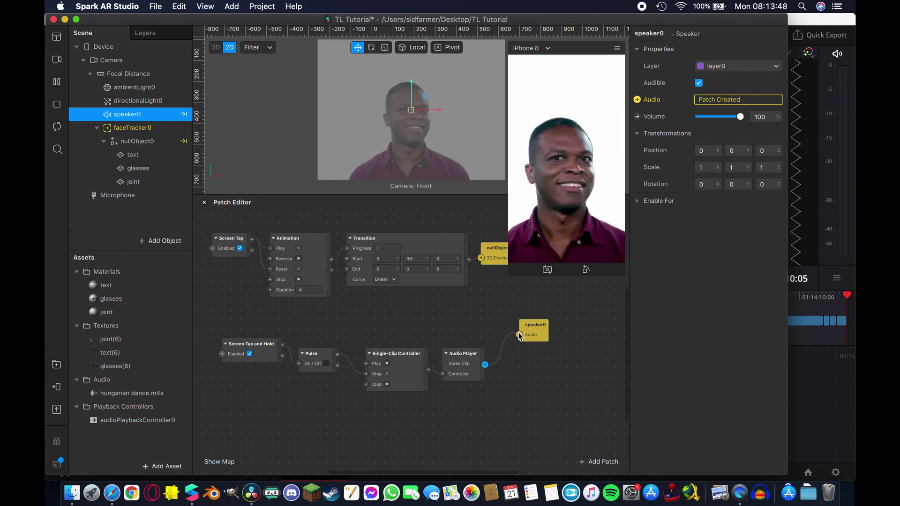
{"action": "left_click_drag", "start_coordinate": [519, 336], "coordinate": [519, 337]}
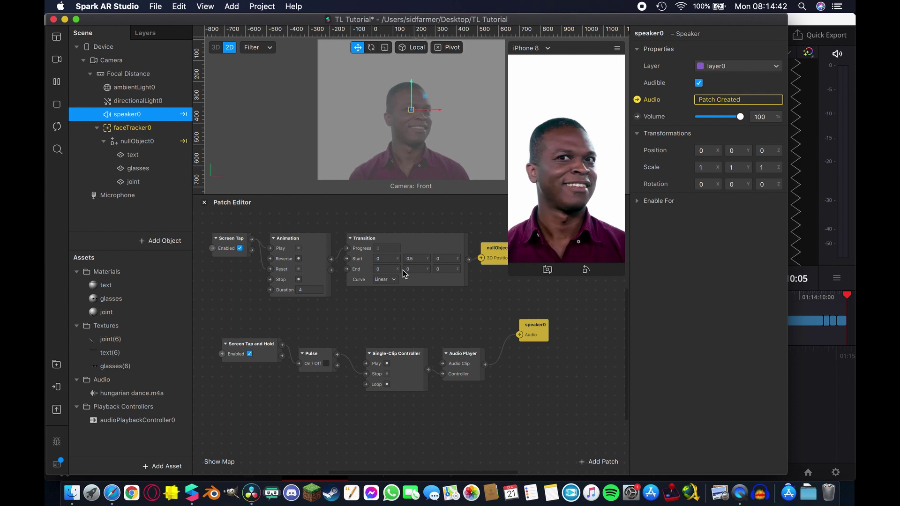
Connect Pulse's Turned On output to Animation's Stop input and Screen Tap to the Single-Clip Controller's Play input, and move the animation patches apart.
{"action": "left_click", "coordinate": [326, 357]}
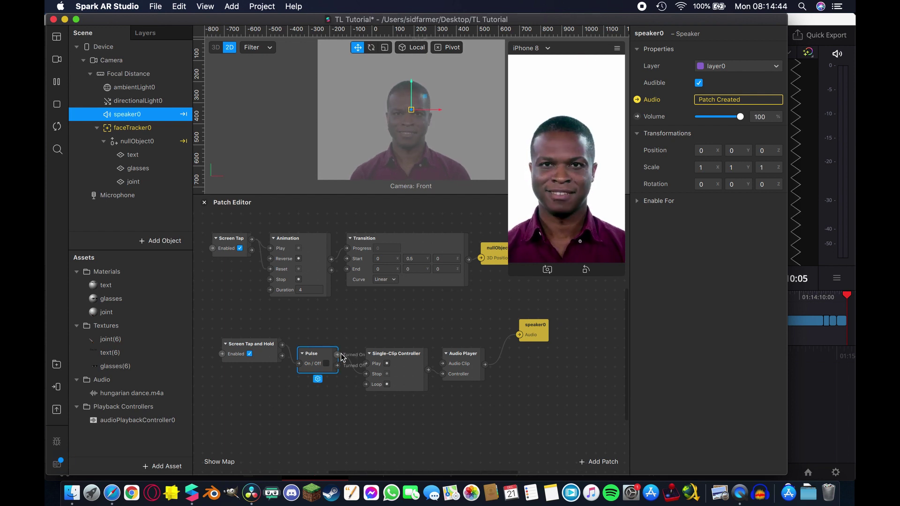
{"action": "left_click_drag", "start_coordinate": [337, 355], "coordinate": [270, 279]}
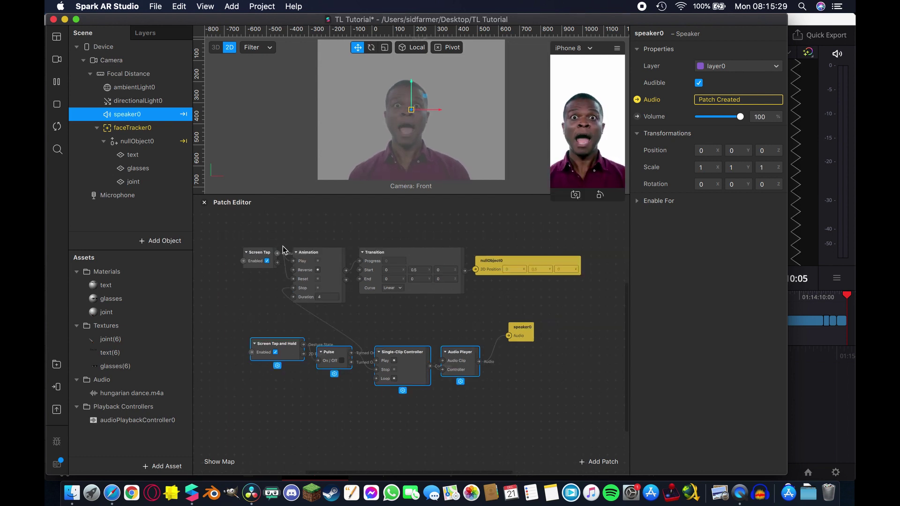
{"action": "left_click", "coordinate": [281, 251]}
{"action": "left_click_drag", "start_coordinate": [282, 251], "coordinate": [378, 364]}
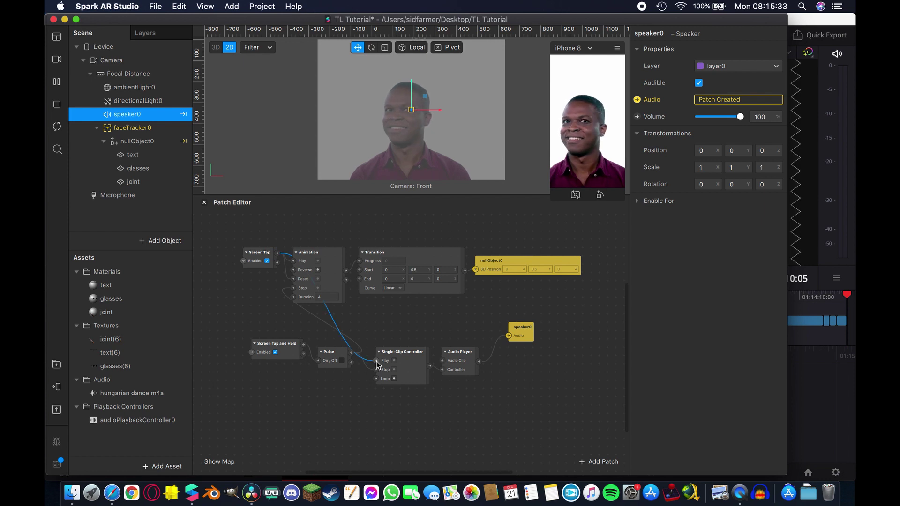
{"action": "left_click_drag", "start_coordinate": [506, 301], "coordinate": [386, 234]}
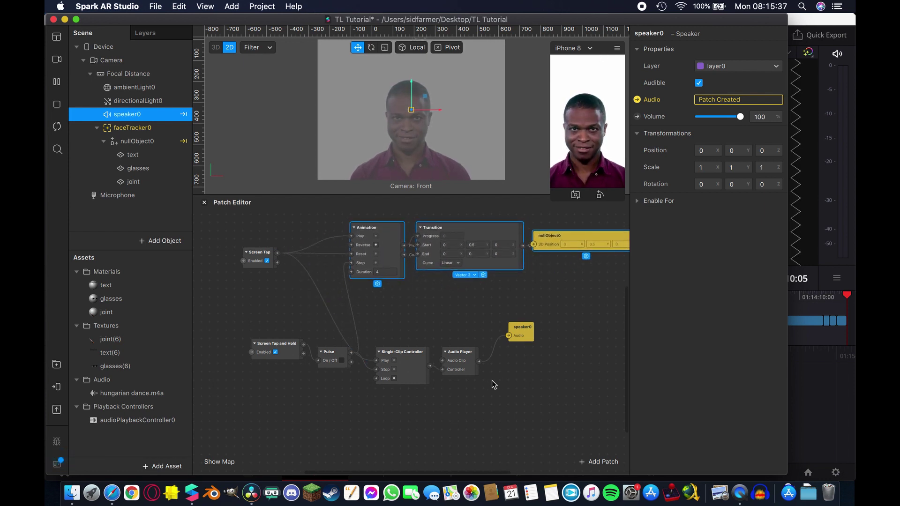
Place the speaker0 patch beside Audio Player and arrange the audio patches in a row beneath the Animation and Transition patches.
{"action": "left_click_drag", "start_coordinate": [521, 330], "coordinate": [504, 355]}
{"action": "left_click_drag", "start_coordinate": [519, 406], "coordinate": [480, 315]}
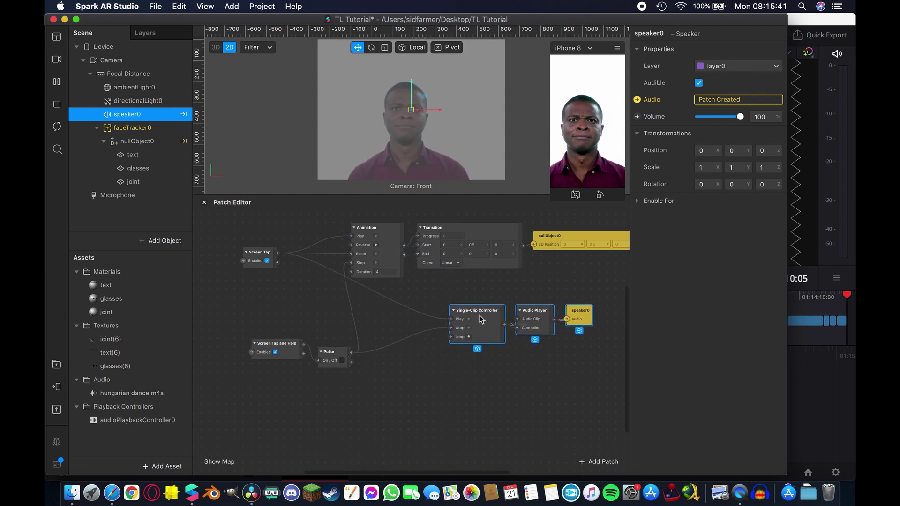
{"action": "mouse_move", "coordinate": [359, 380]}
{"action": "left_mouse_down"}
{"action": "mouse_move", "coordinate": [281, 361]}
{"action": "mouse_move", "coordinate": [249, 338]}
{"action": "mouse_move", "coordinate": [313, 323]}
{"action": "left_mouse_up"}
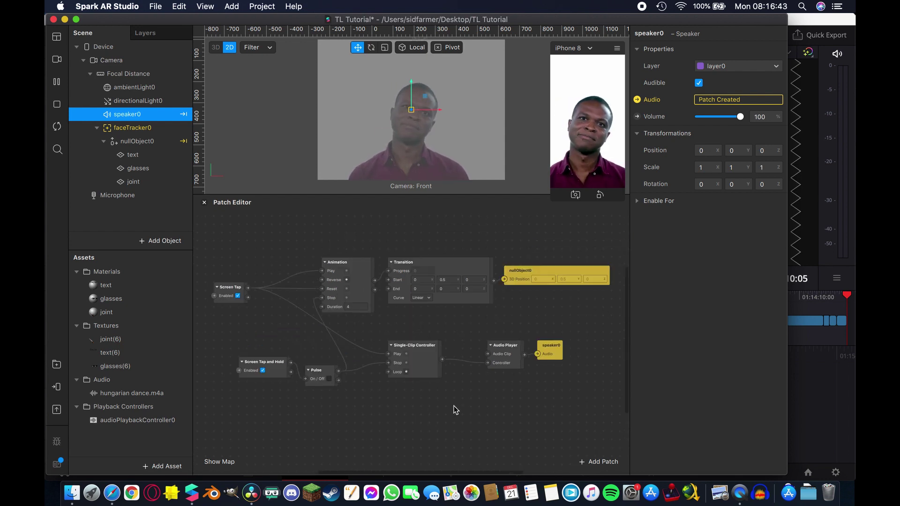
Add hungarian dance.m4a to the patch graph, connect it to Audio Player's Audio Clip input, and test the tap trigger in the preview.
{"action": "left_click_drag", "start_coordinate": [133, 396], "coordinate": [366, 430]}
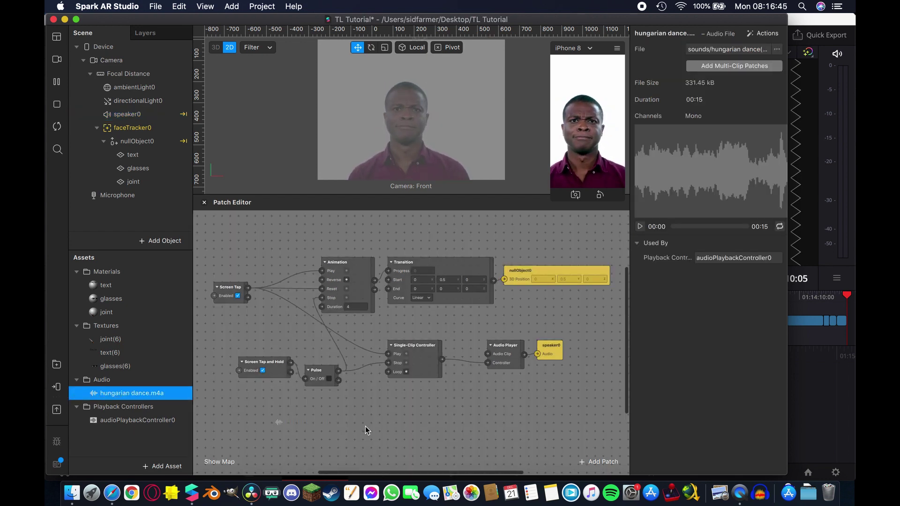
{"action": "left_click_drag", "start_coordinate": [465, 404], "coordinate": [484, 404]}
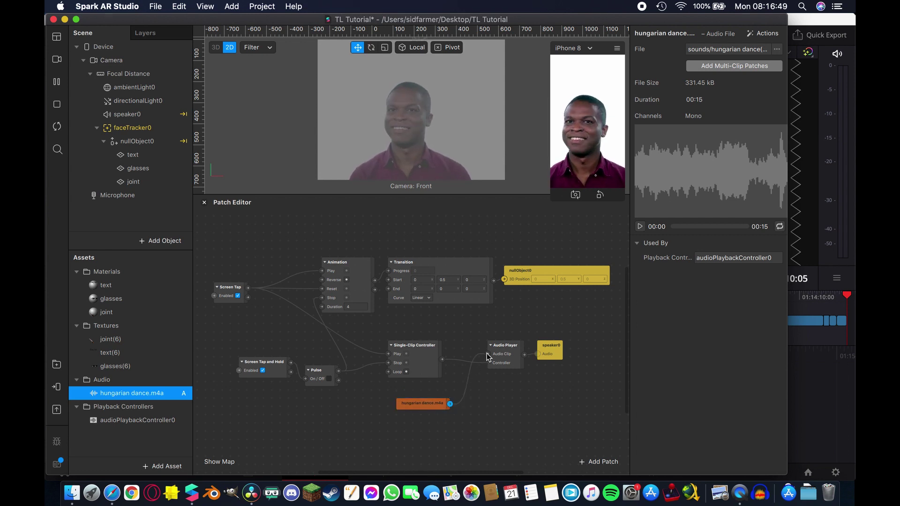
{"action": "left_click_drag", "start_coordinate": [488, 357], "coordinate": [487, 354]}
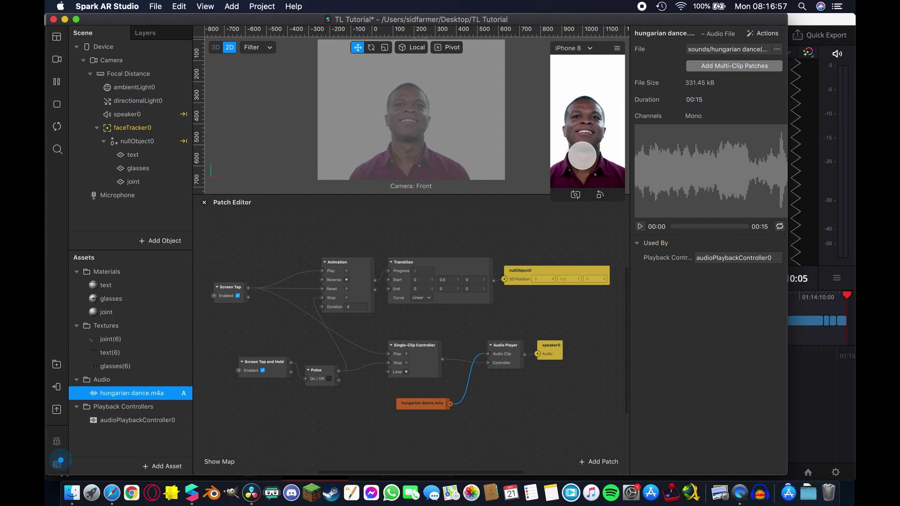
{"action": "left_click", "coordinate": [561, 109]}
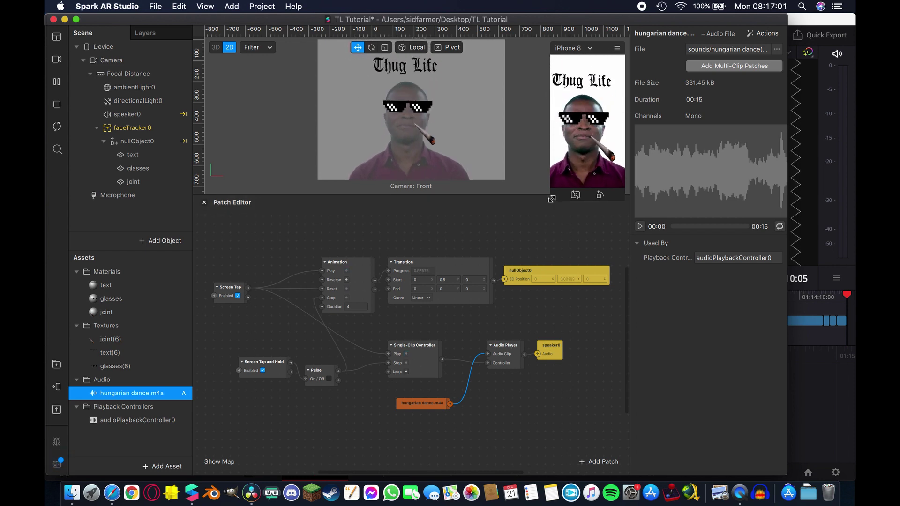
{"action": "left_click", "coordinate": [577, 166]}
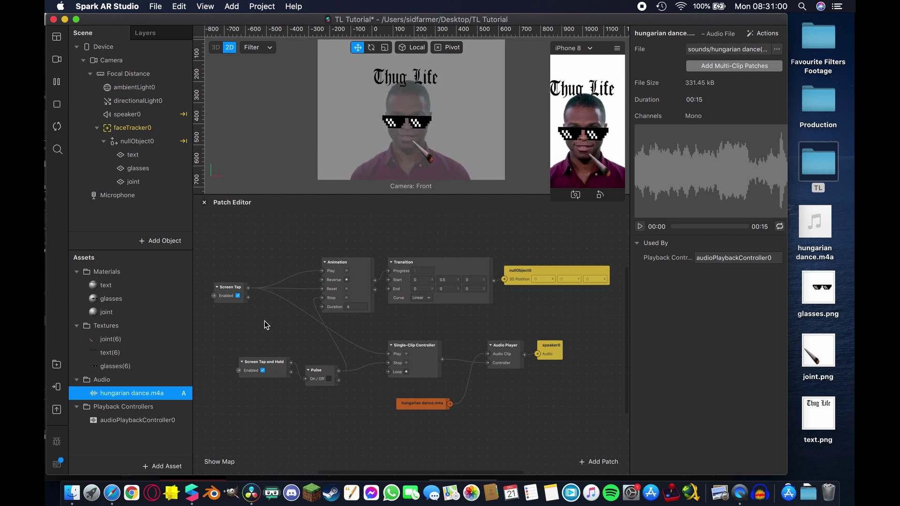
Try a Delay patch with duration 1 between Screen Tap and the Single-Clip Controller's Play input, and delete it after a preview test.
{"action": "left_click_drag", "start_coordinate": [265, 312], "coordinate": [265, 312]}
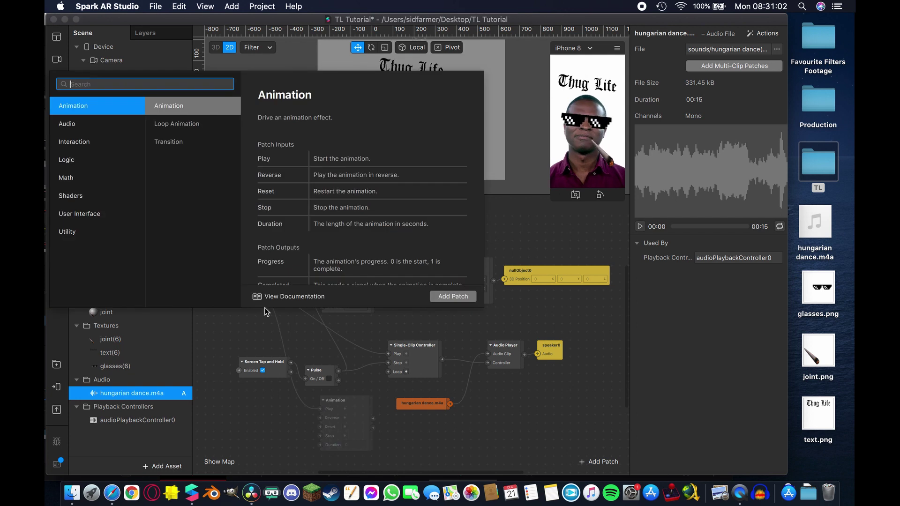
{"action": "type", "text": "delay"}
{"action": "key", "text": "Return"}
{"action": "left_click_drag", "start_coordinate": [320, 330], "coordinate": [388, 354]}
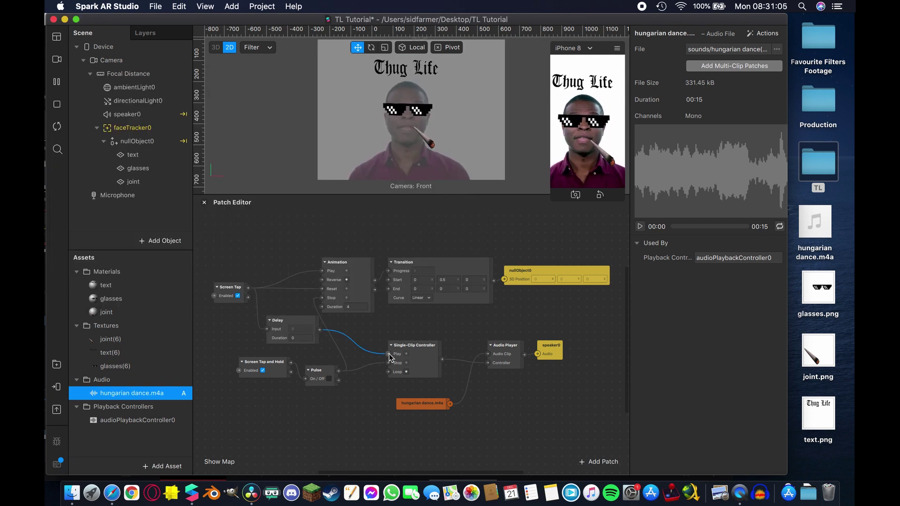
{"action": "left_click", "coordinate": [297, 336]}
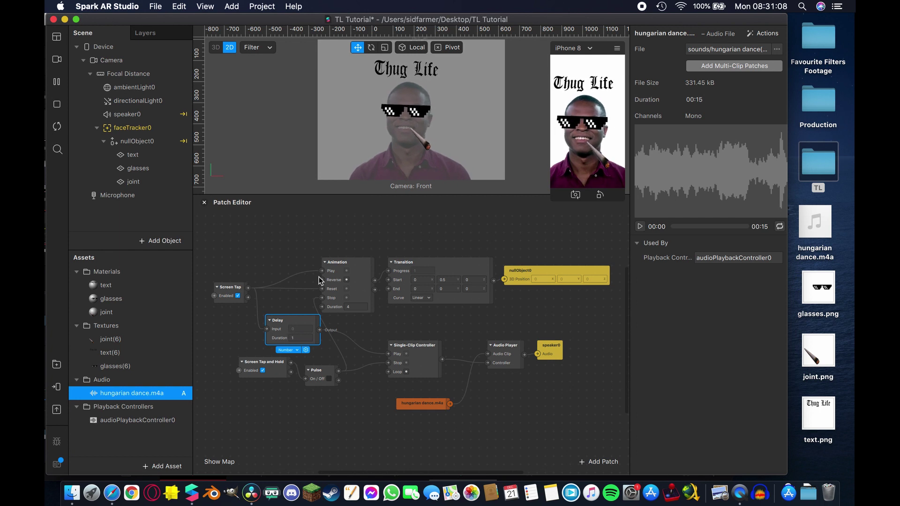
{"action": "left_click", "coordinate": [569, 109]}
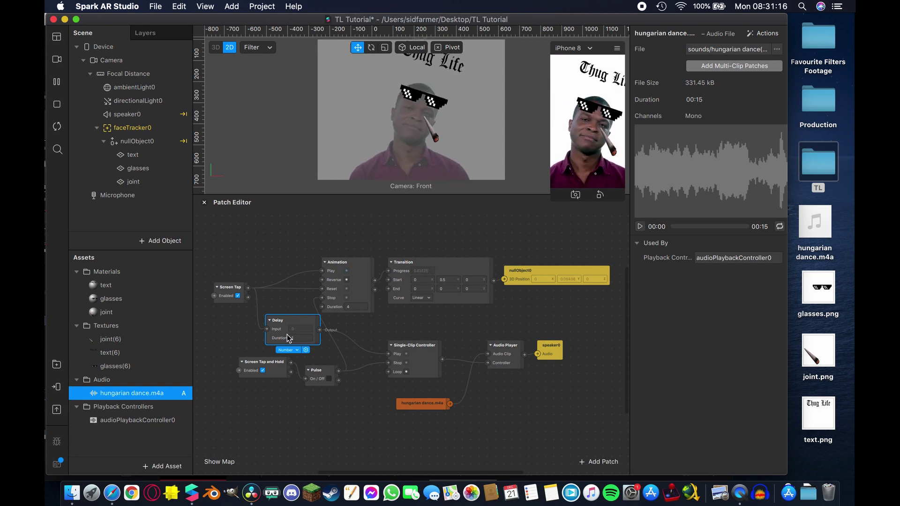
{"action": "key", "text": "BackSpace"}
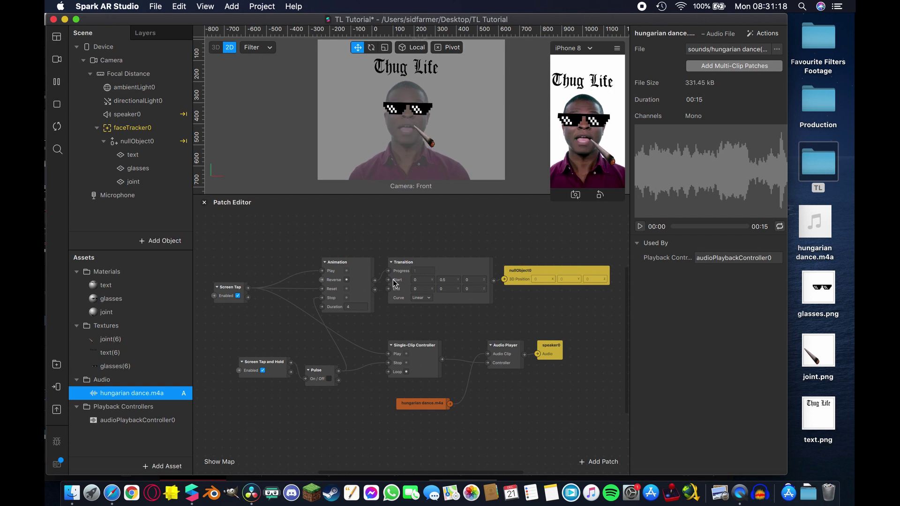